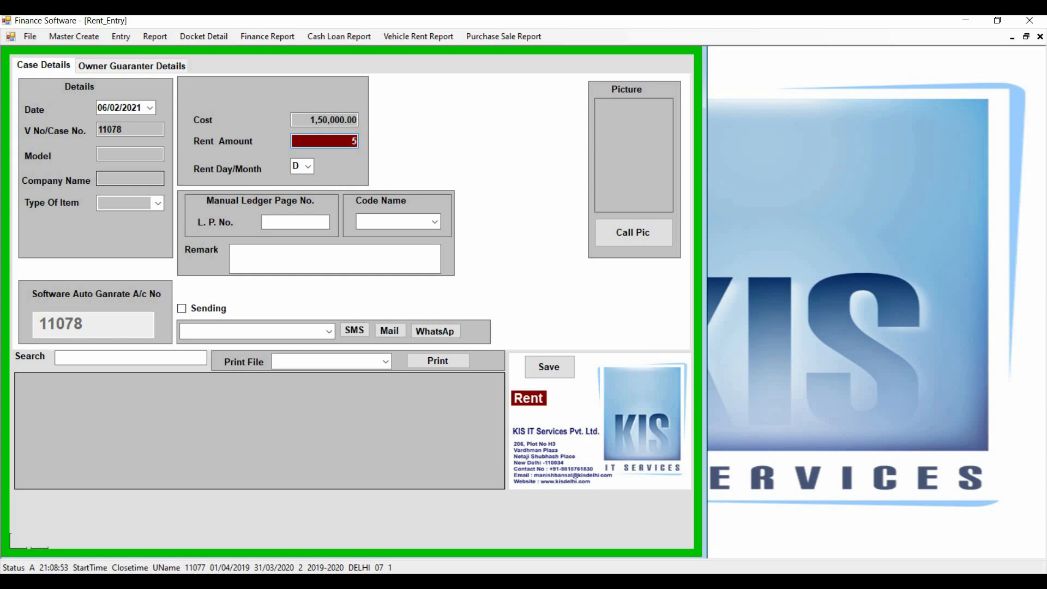
Set the rent amount to 1500 on a monthly (M) basis, leaving the ledger page number, code name and remark empty.
key("BackSpace")
type("1500")
key("Tab")
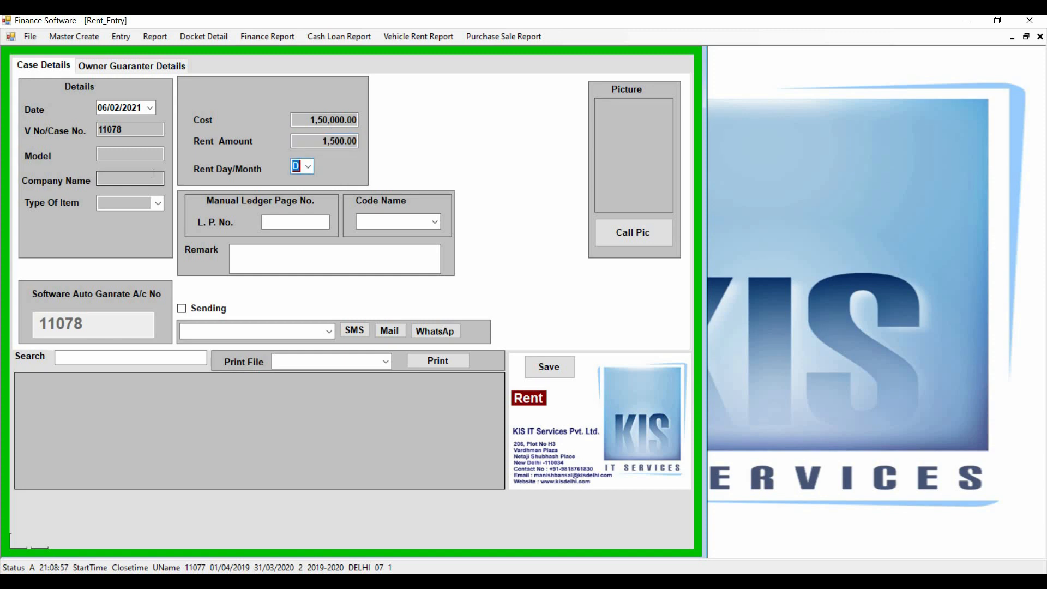
key("m")
key("Tab")
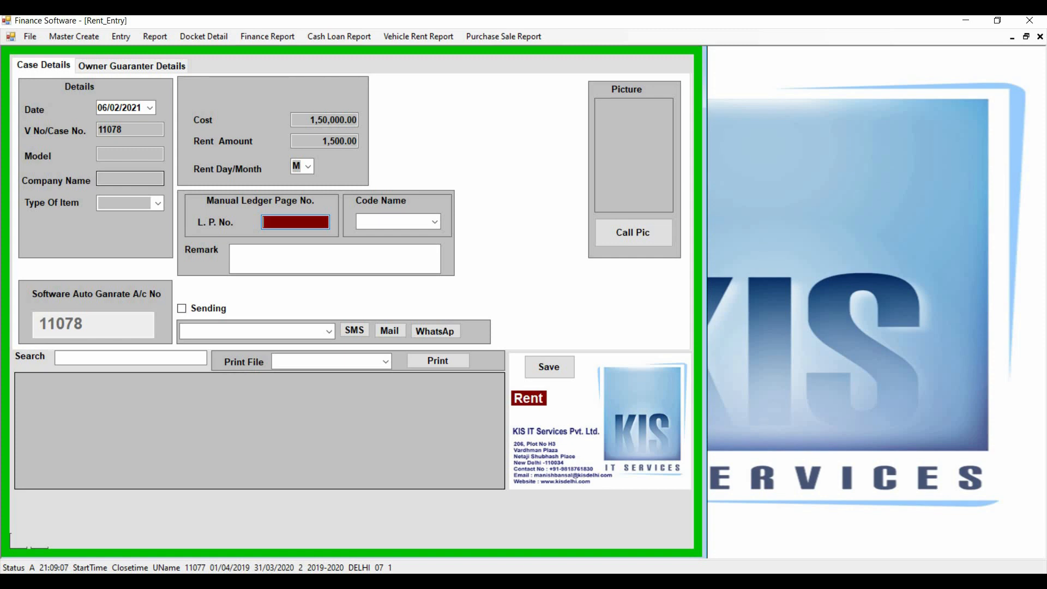
key("Return")
key("Return")
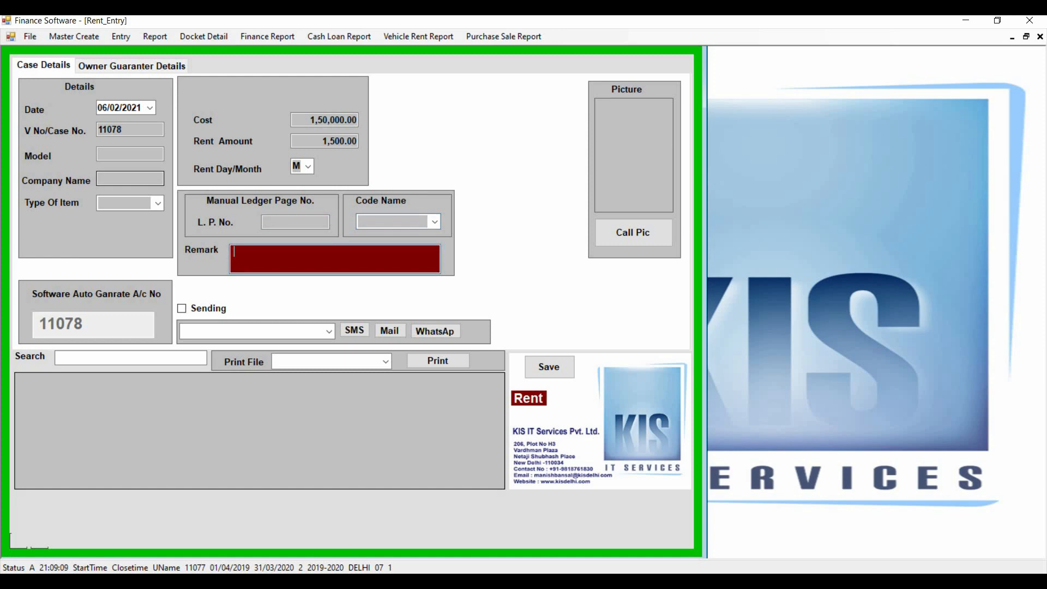
key("Return")
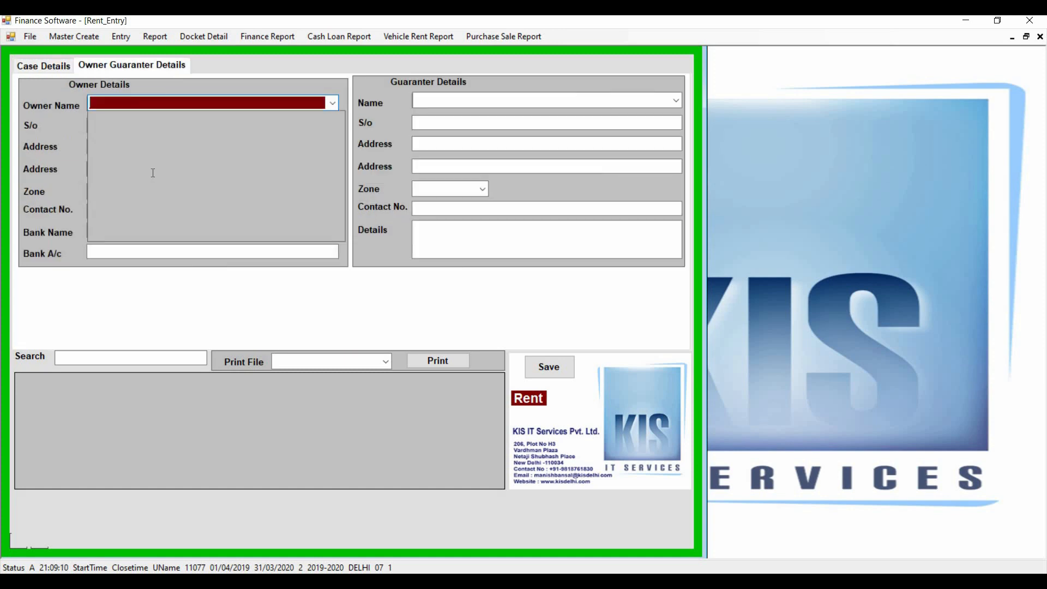
Enter the owner's name, leave the remaining owner and guaranter details blank, and save the rent entry.
type("gcg")
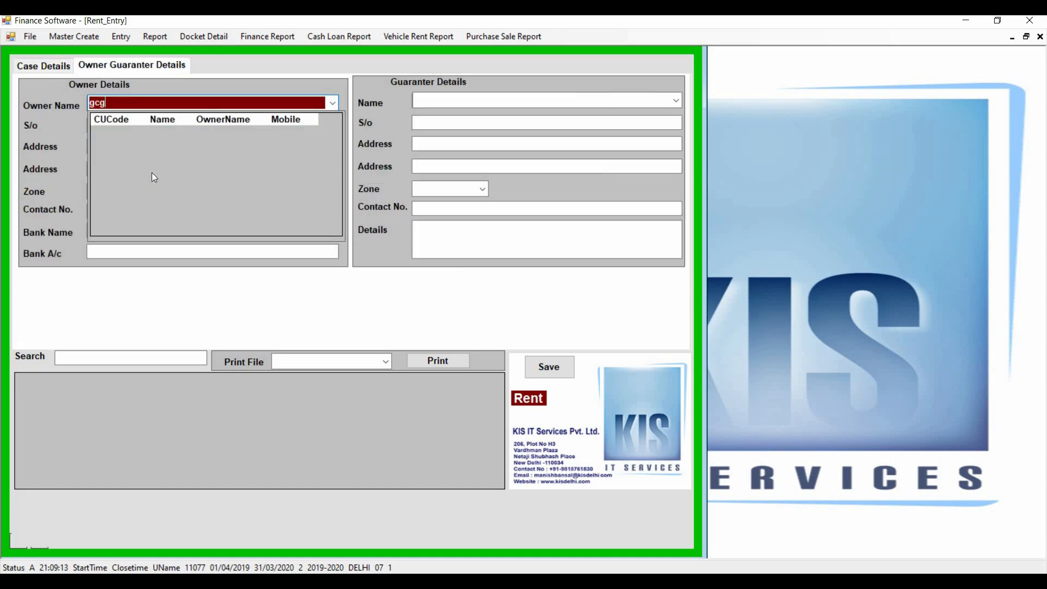
key("Return")
key("Return")
key("Return")
key("Return")
key("Return")
key("Return")
key("Return")
key("Return")
key("Return")
key("Return")
key("Return")
key("Return")
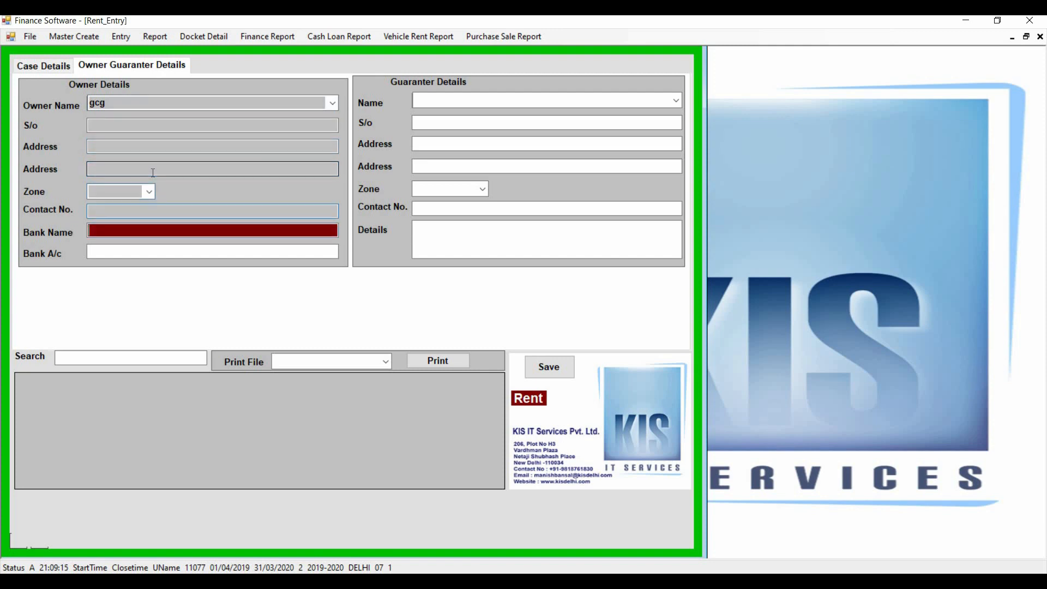
key("Return")
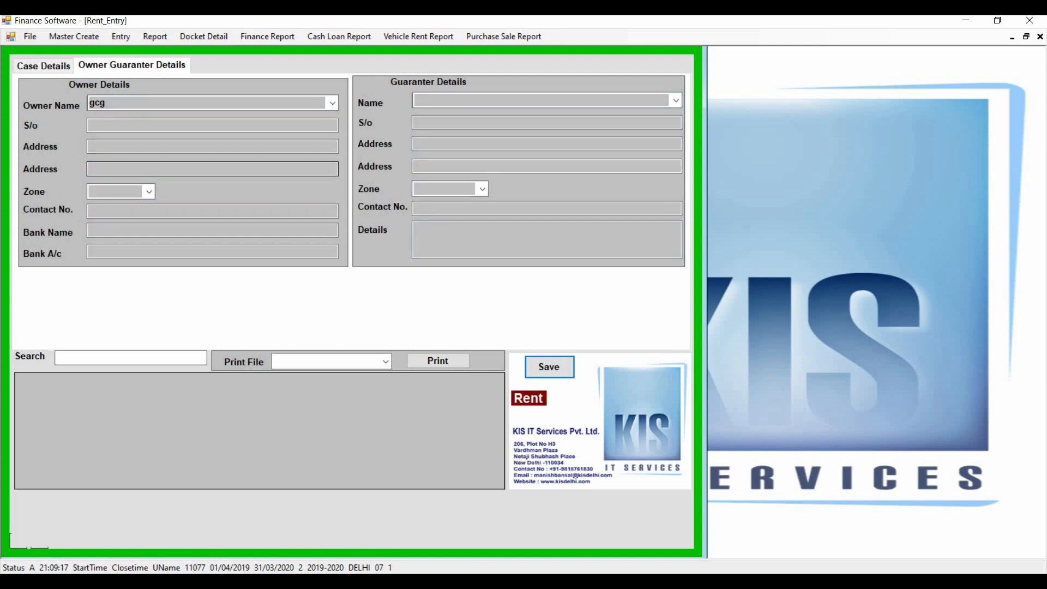
key("Return")
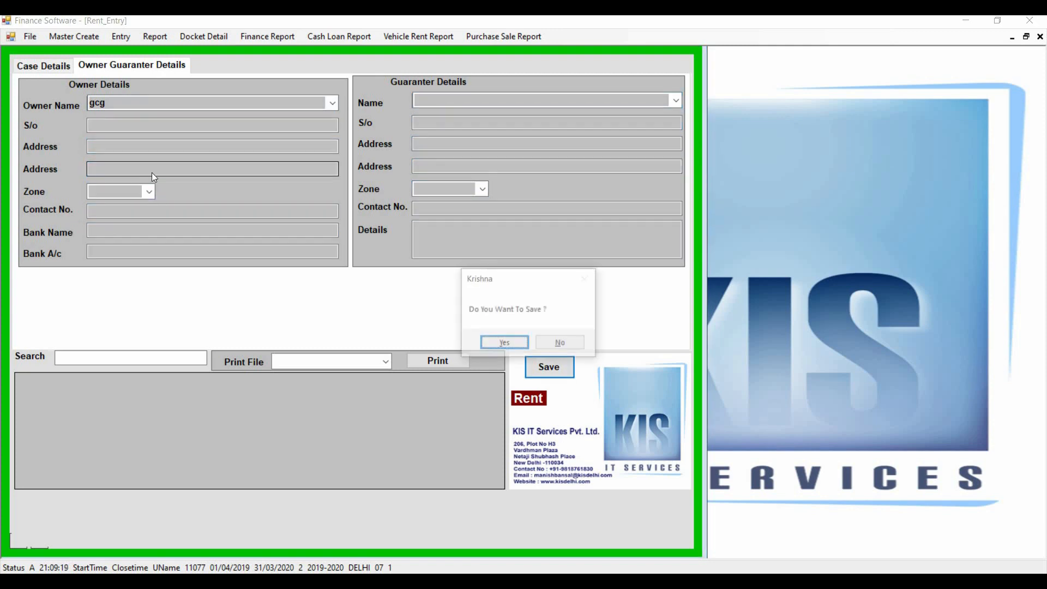
key("Return")
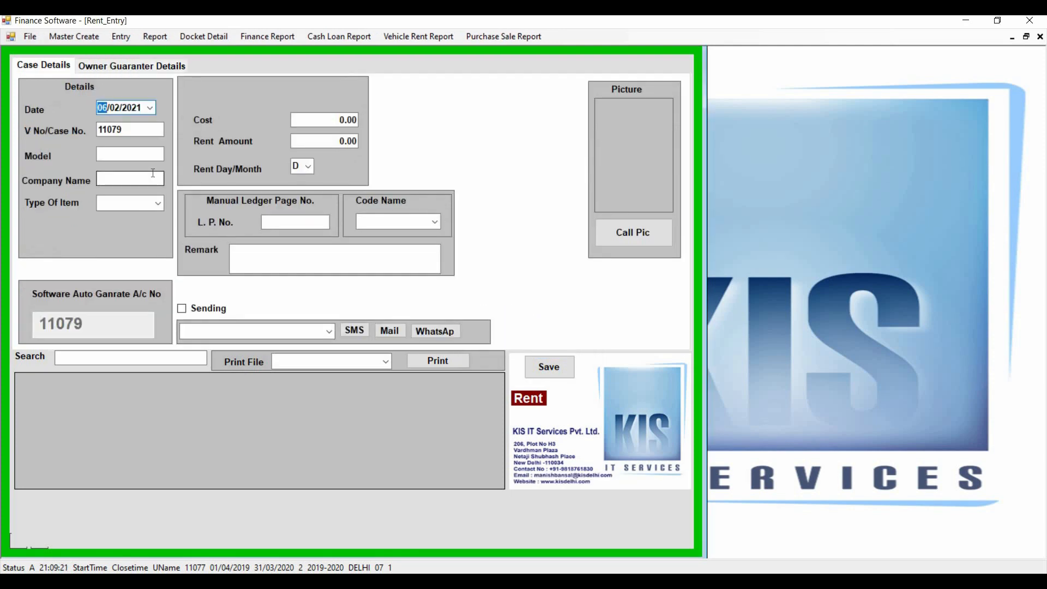
Close the rent entry form and open the vehicle rent ledger.
left_click(1039, 36)
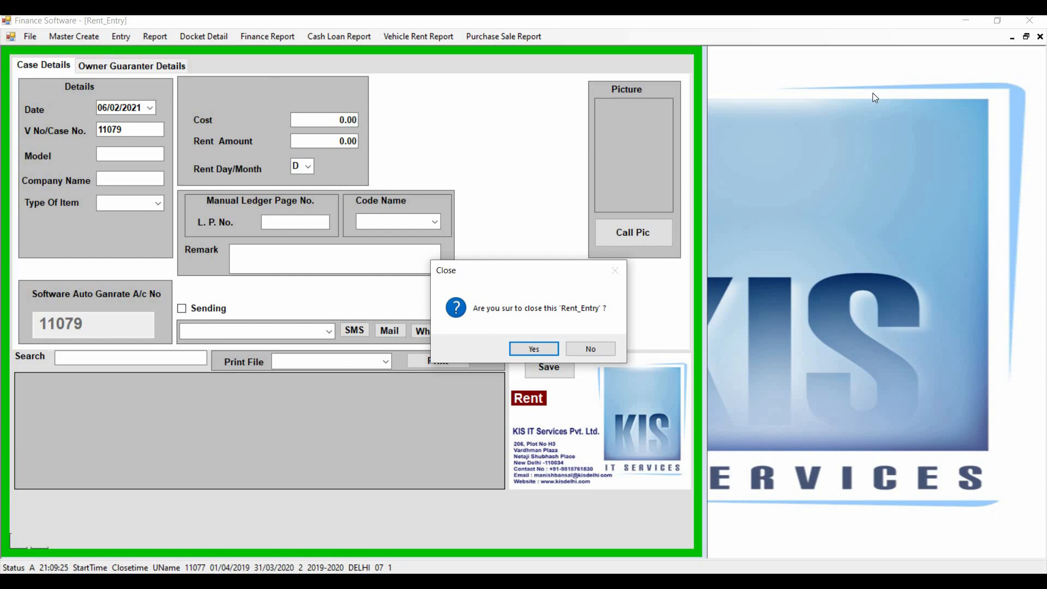
left_click(1040, 38)
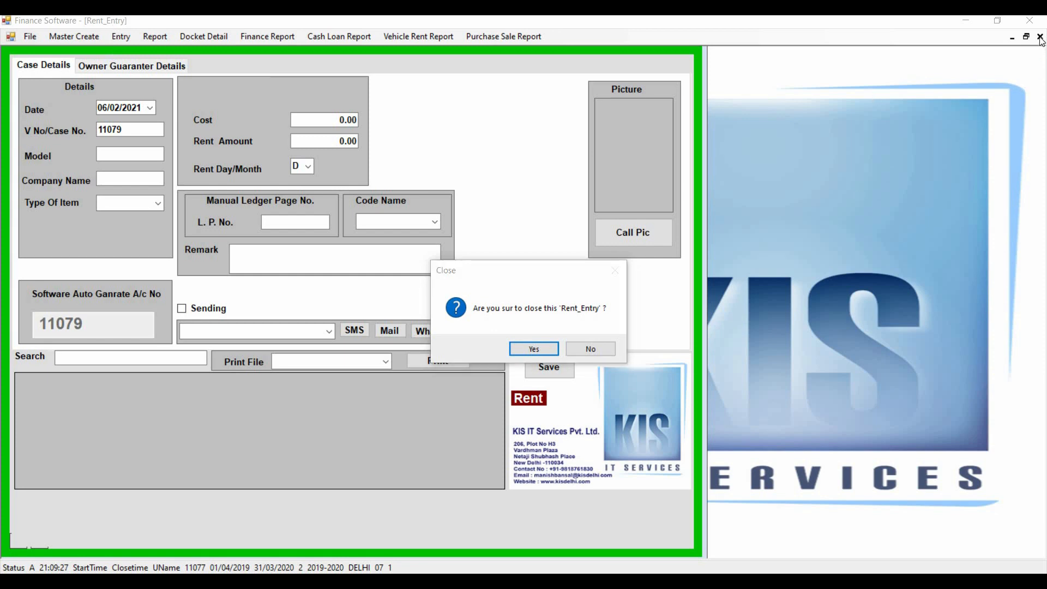
left_click(528, 344)
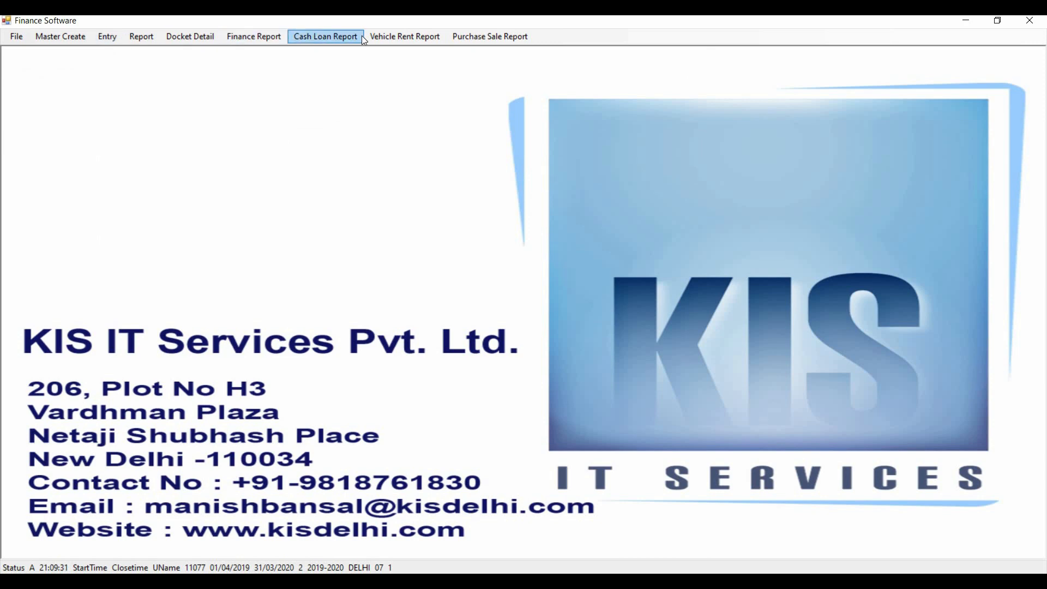
left_click(387, 37)
left_click(390, 52)
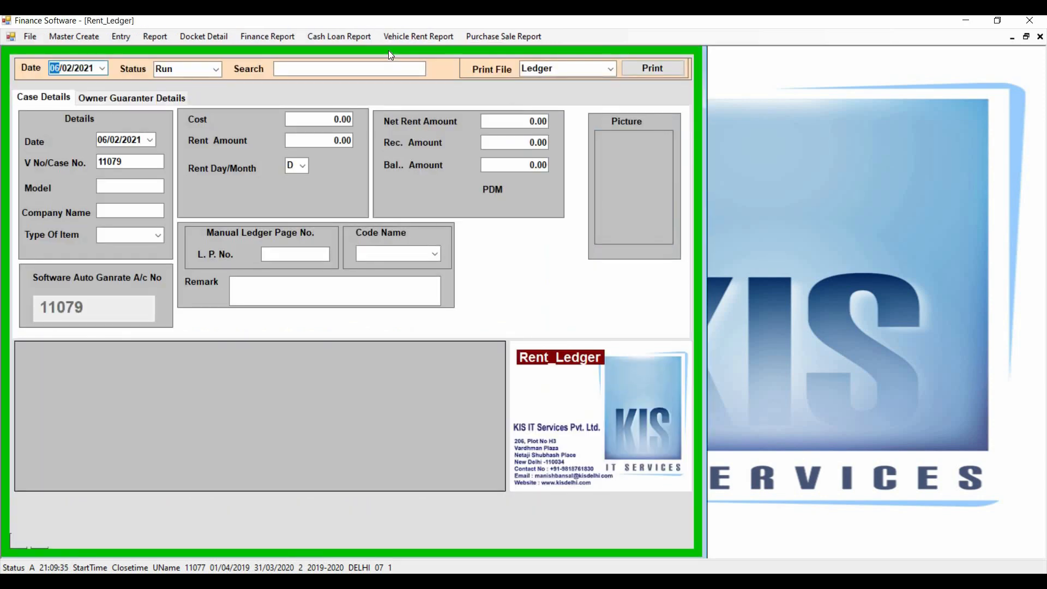
Set the ledger date to 10/02/2021, keep the status Run, and load the first case in the search list.
type("10")
key("Tab")
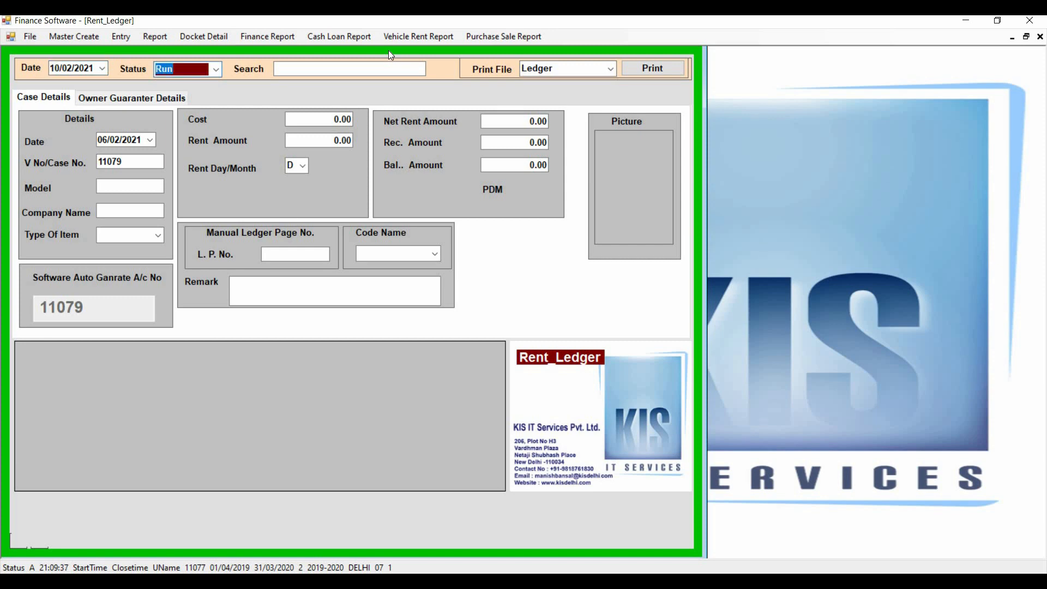
key("Tab")
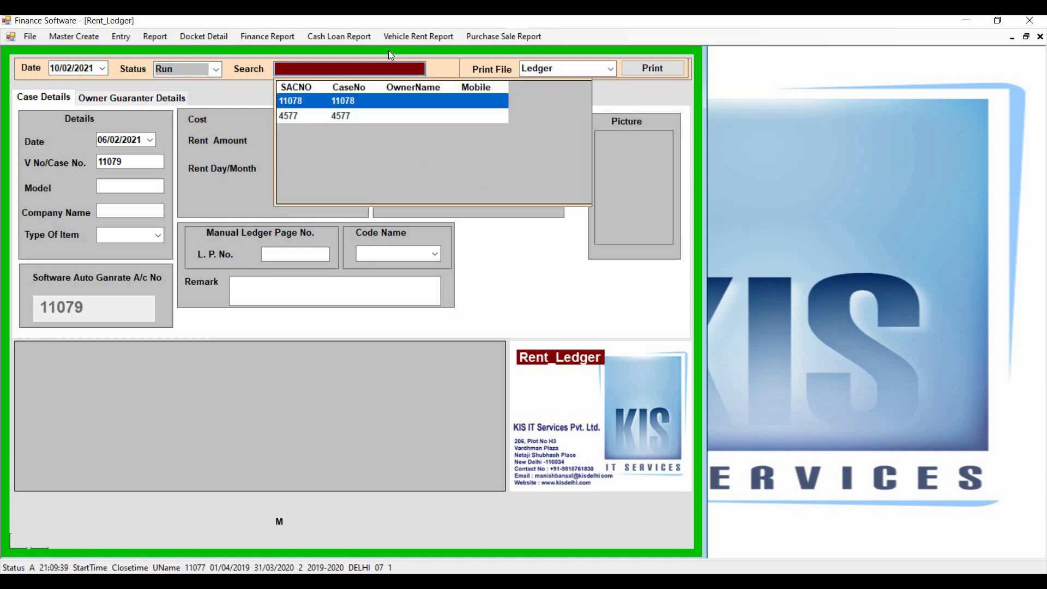
key("Down")
key("Down")
key("Up")
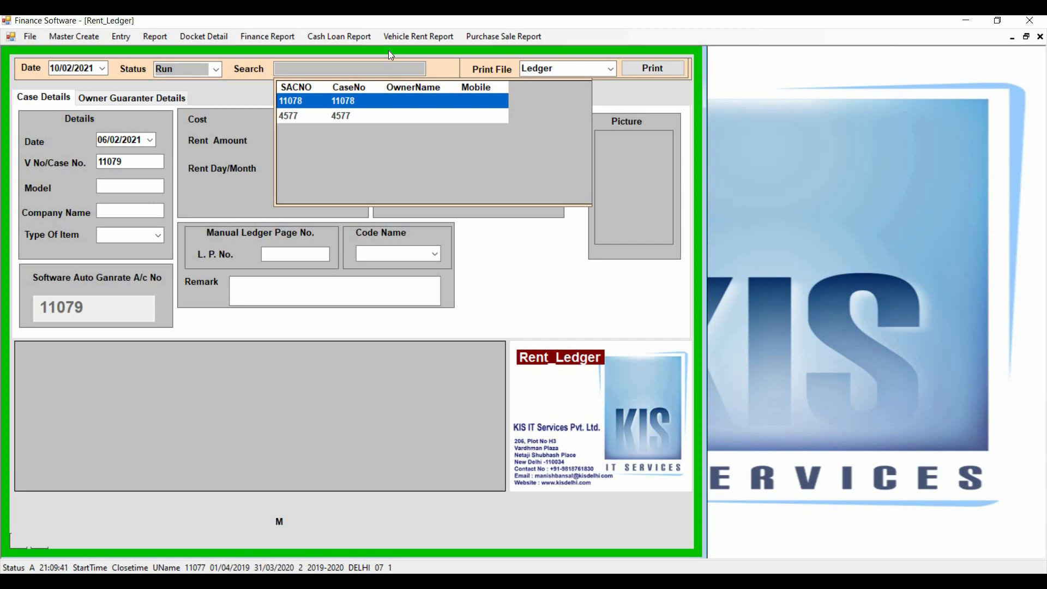
key("Return")
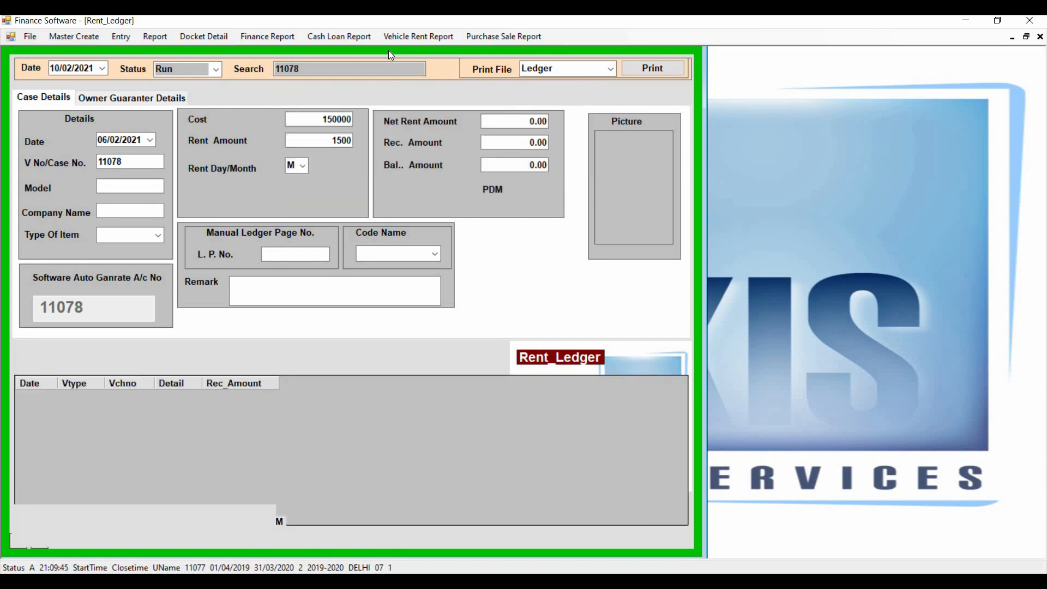
Recalculate the loaded case's ledger as of 18/03/2021 and check its net rent and balance amounts.
left_click(530, 123)
left_click(102, 68)
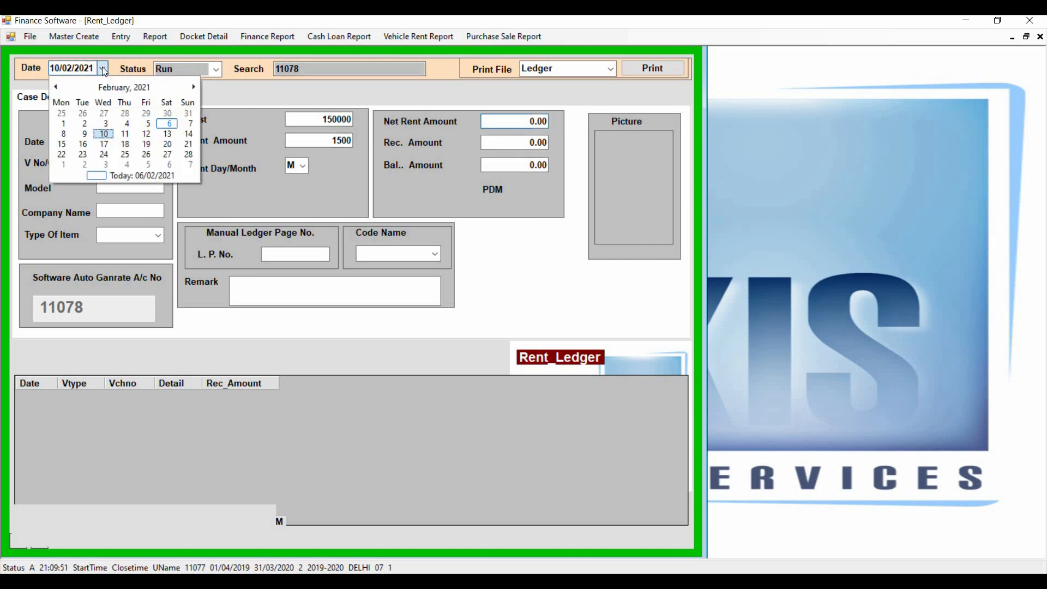
left_click(194, 88)
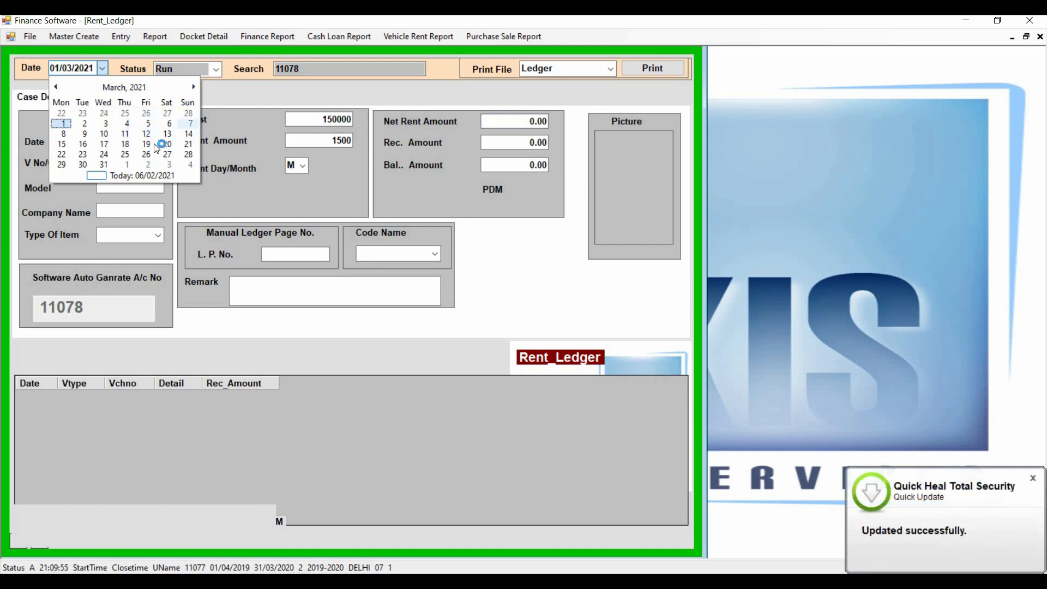
left_click(124, 143)
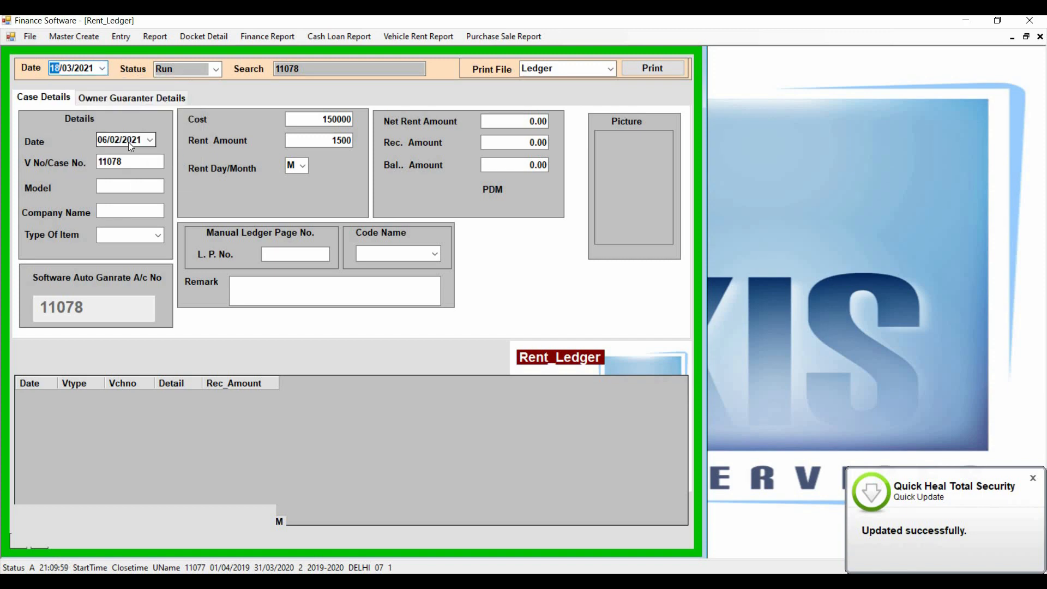
key("Tab")
key("Tab")
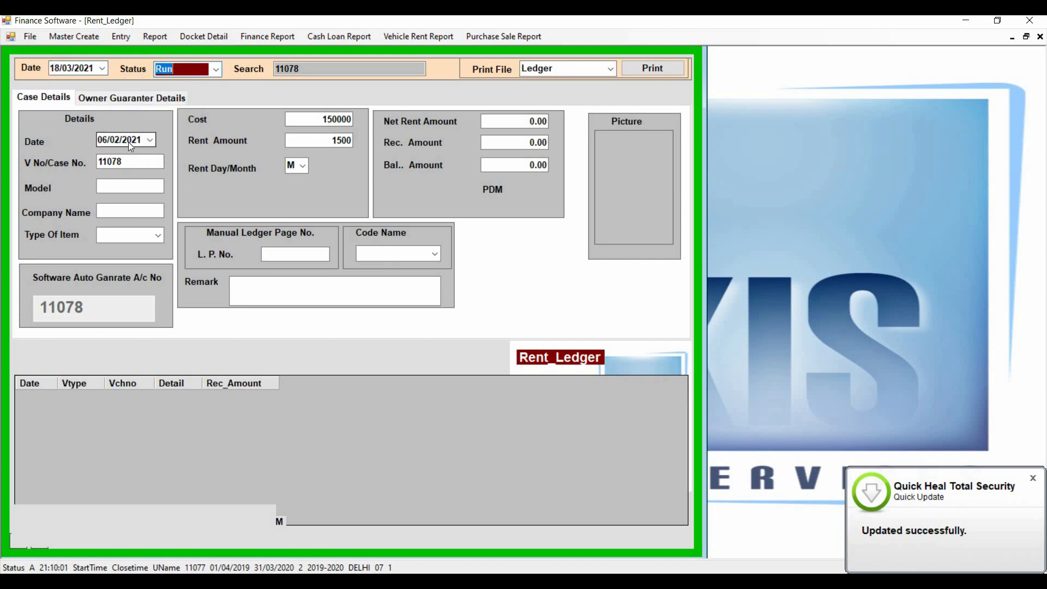
key("Return")
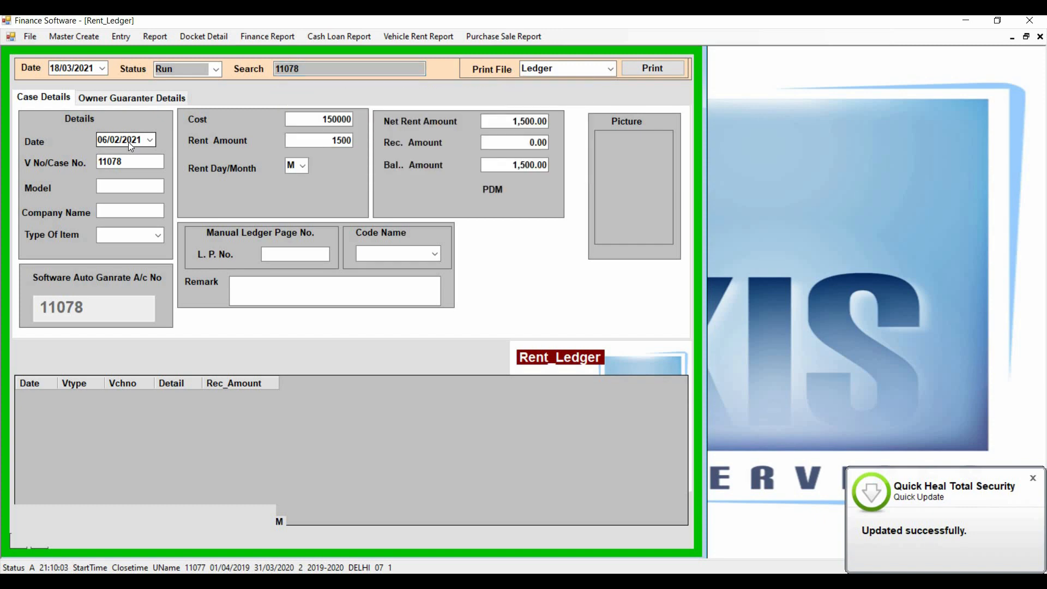
left_click(506, 121)
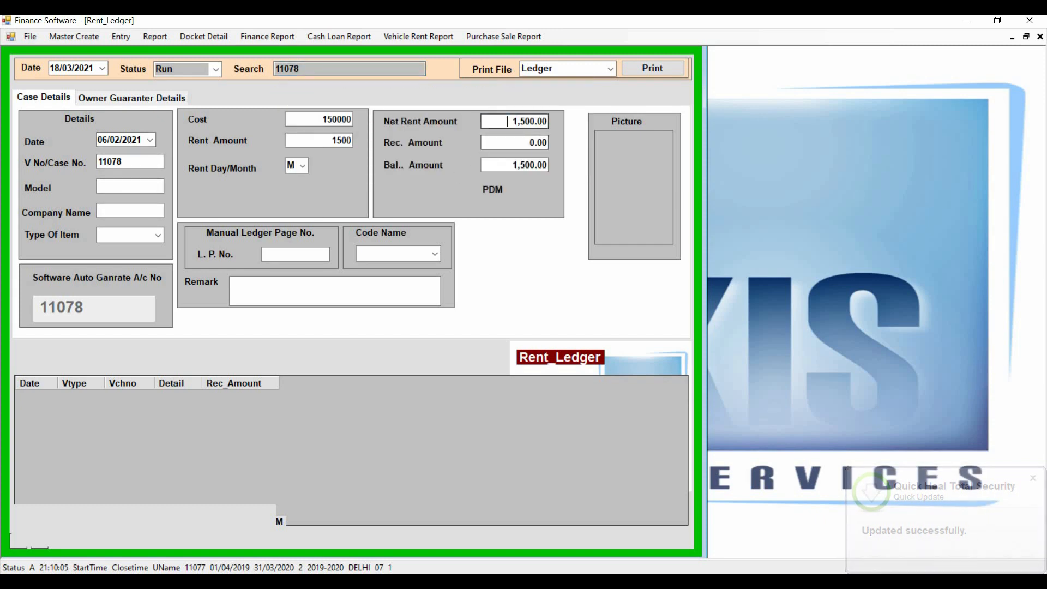
left_click_drag(542, 121, 547, 129)
left_click_drag(513, 165, 555, 161)
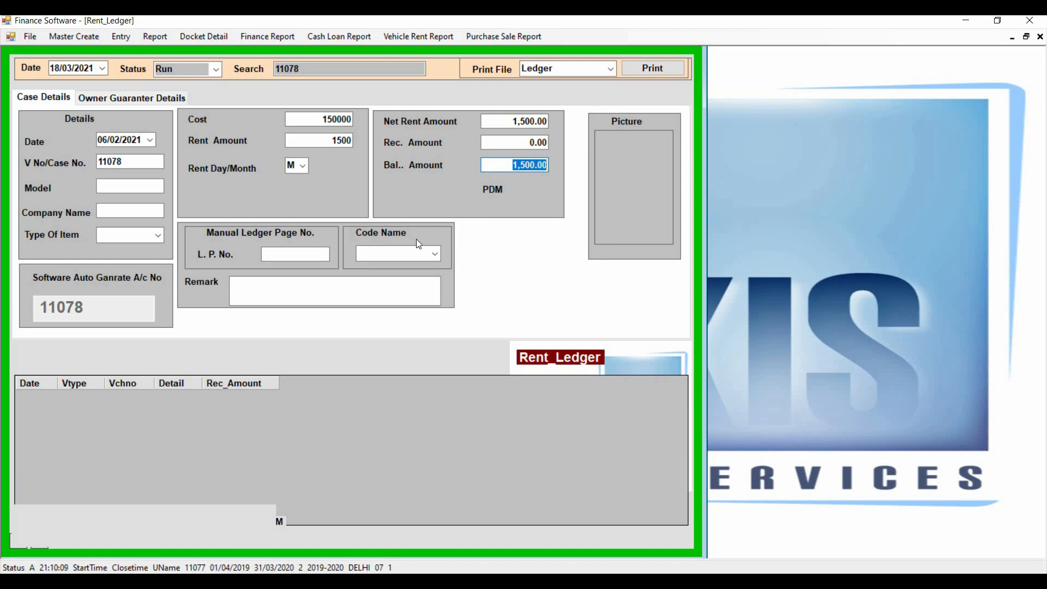
Close the rent ledger and open the rent receipt entry form.
left_click(1039, 37)
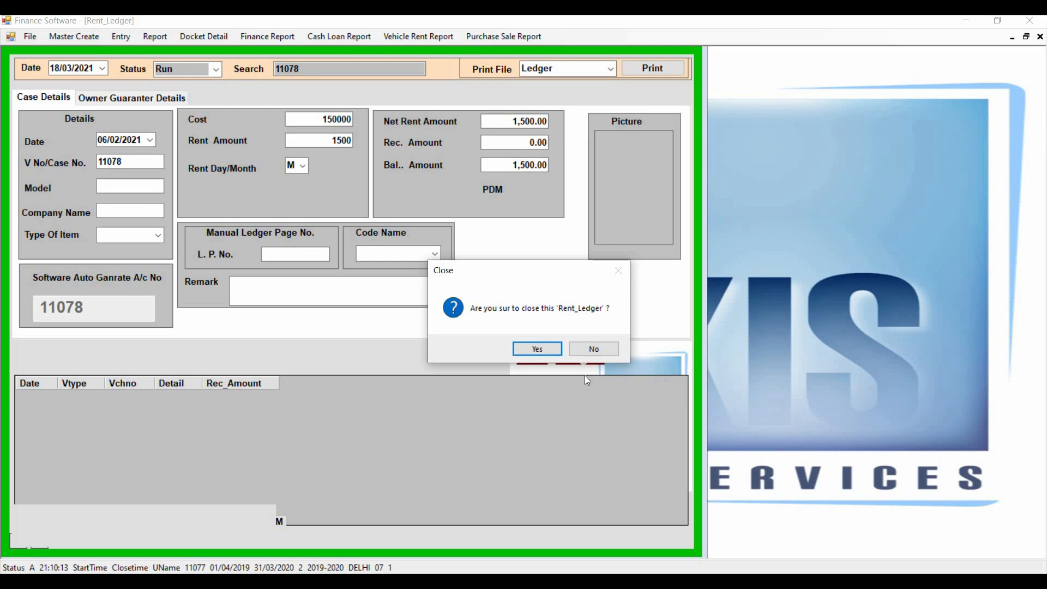
left_click(539, 349)
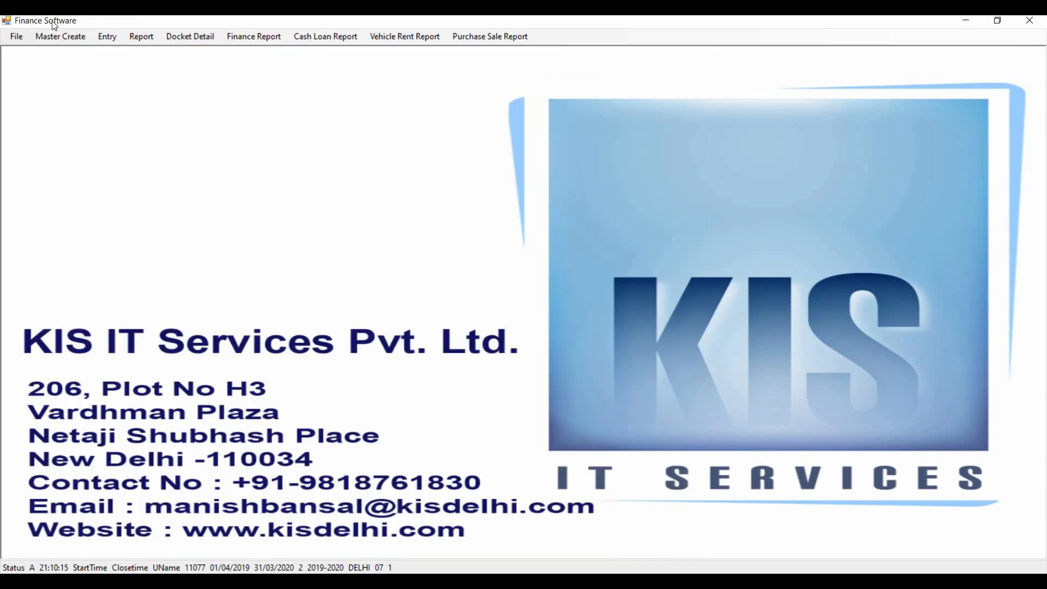
left_click(107, 36)
left_click(115, 153)
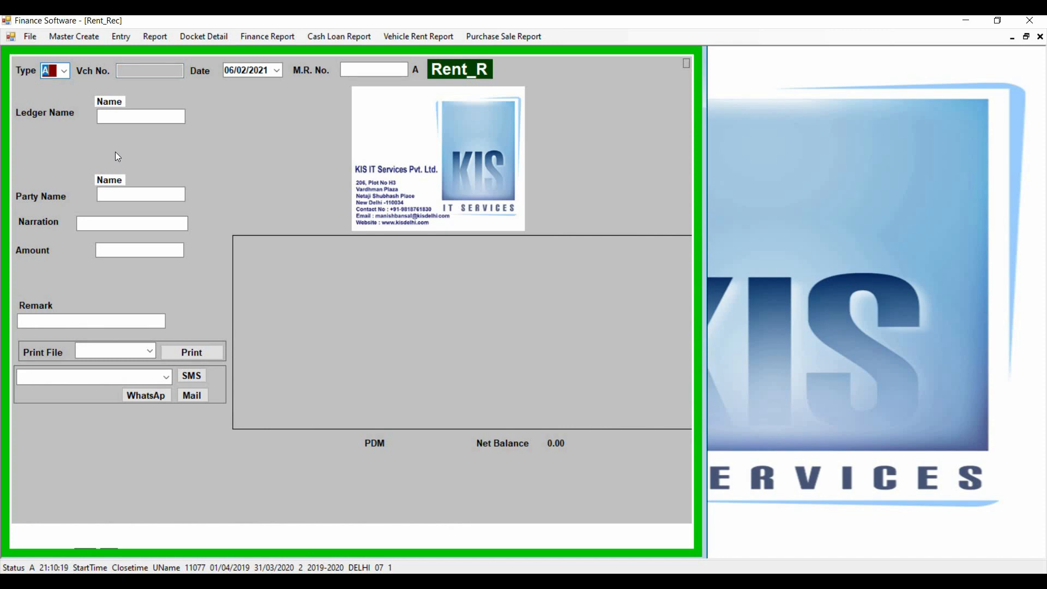
Date the type A rent receipt 15/03/2021, with CASH as ledger, the first listed case as party and CASH as narration.
key("Return")
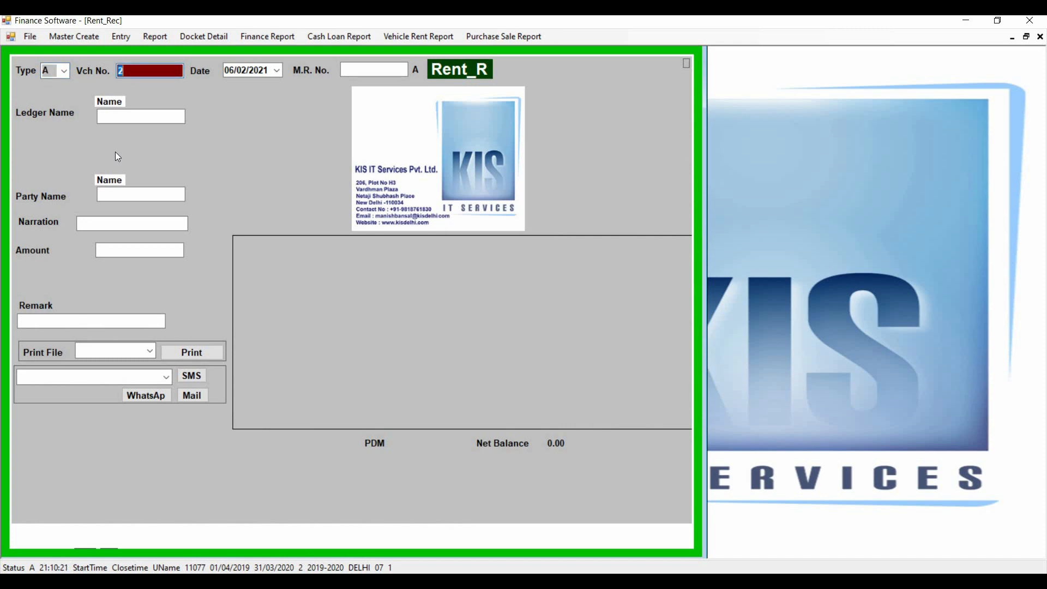
key("Return")
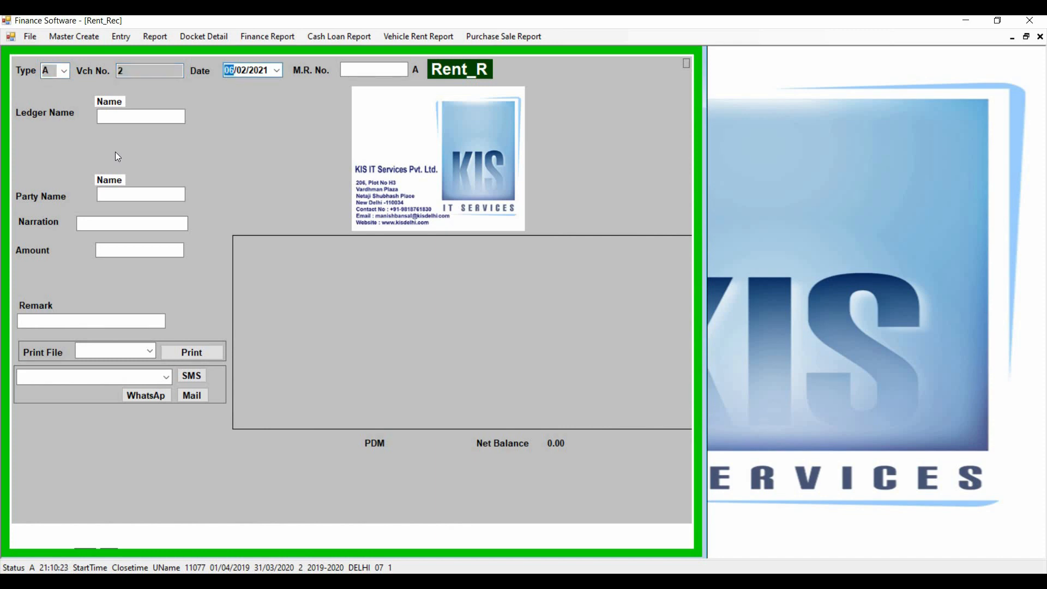
type("15/03")
key("Return")
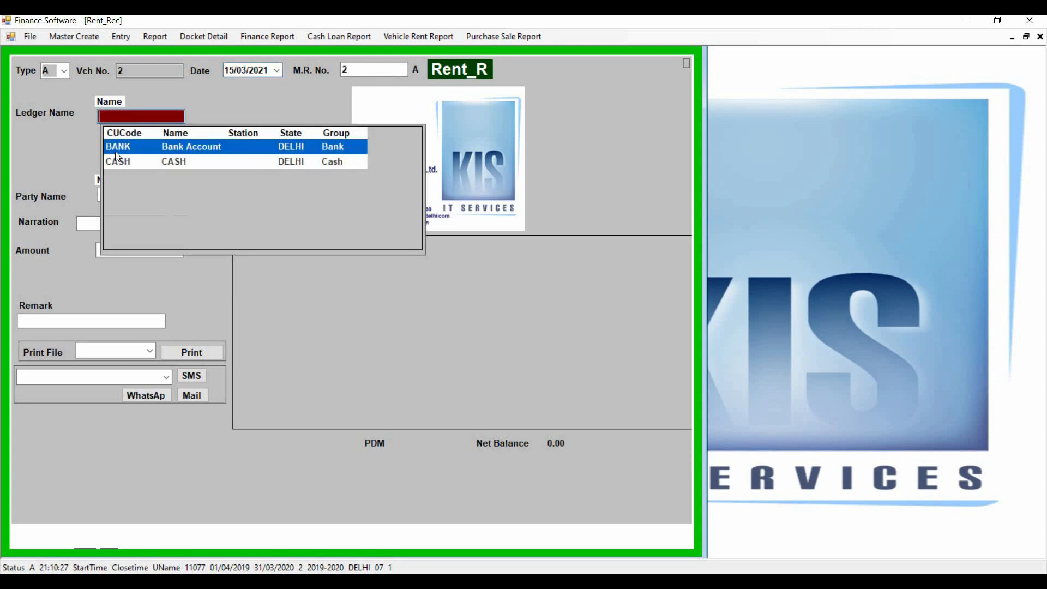
key("Down")
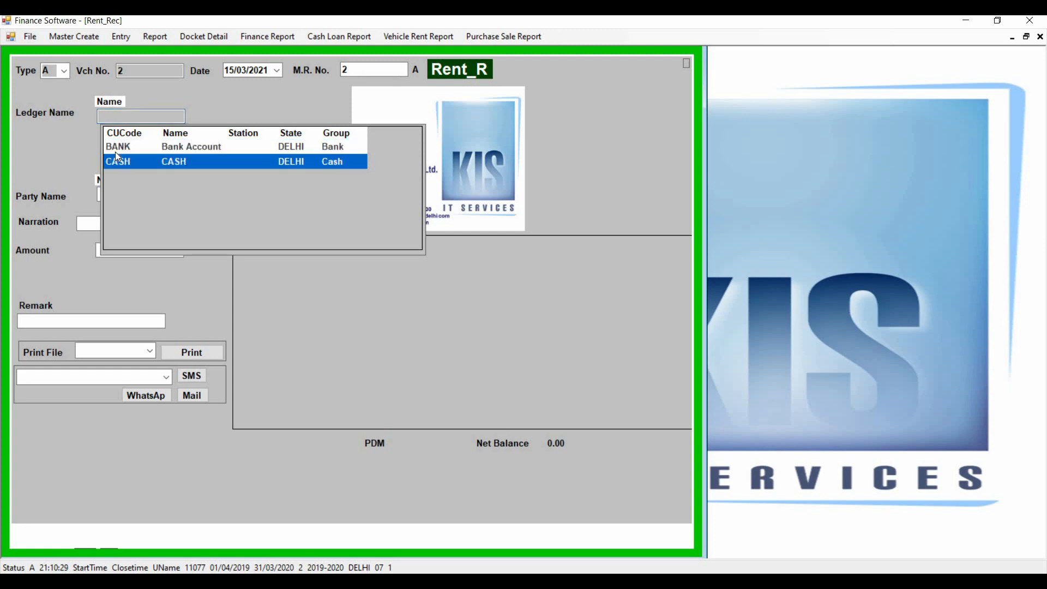
key("Return")
key("Return")
key("Return")
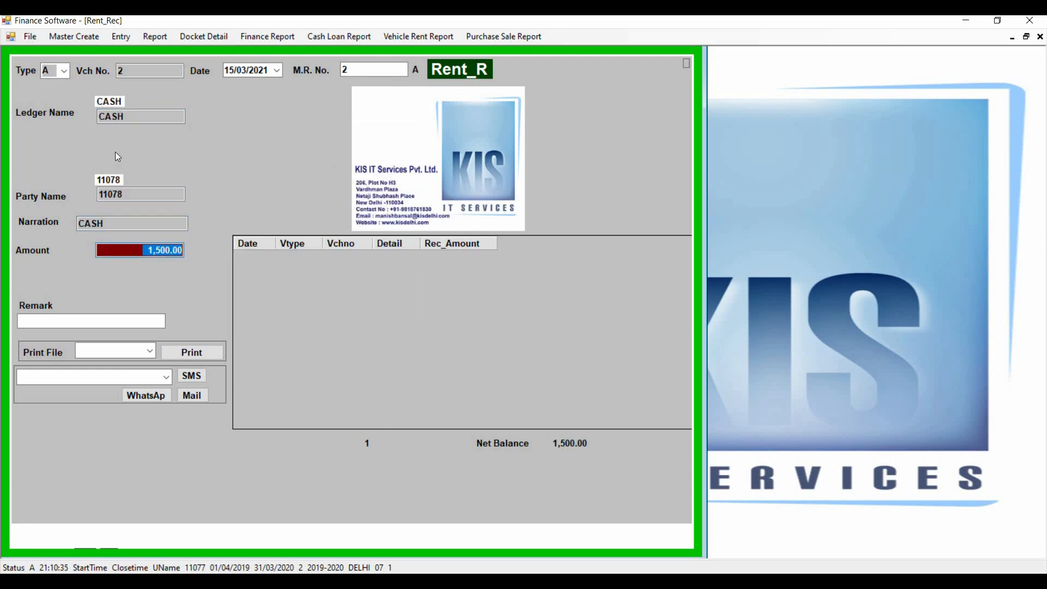
Set the receipt amount to 500, leave the remark empty, and save the receipt without printing it.
type("5000")
key("BackSpace")
key("Return")
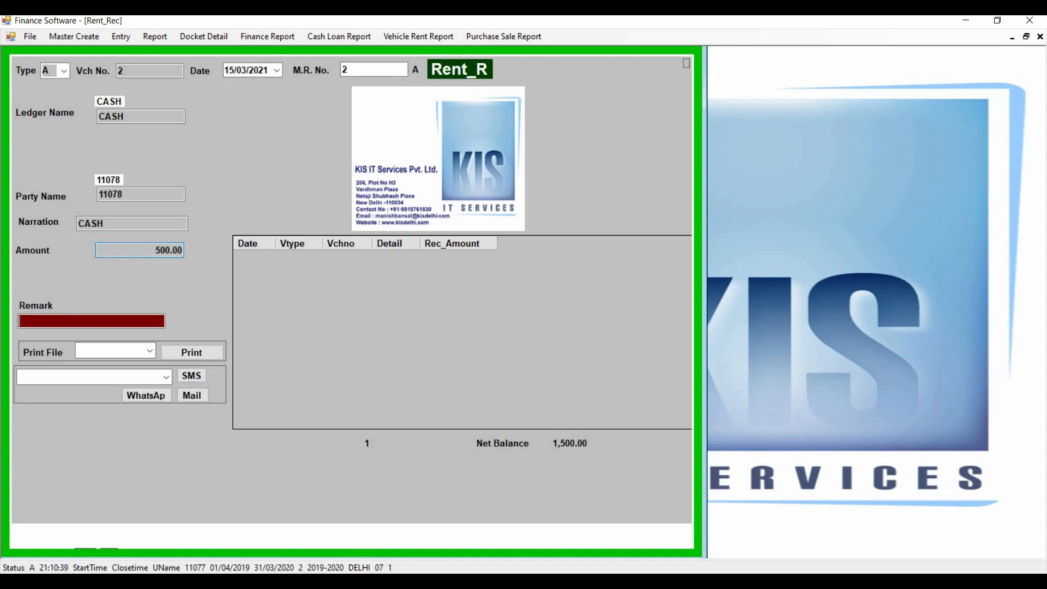
key("Return")
key("Return")
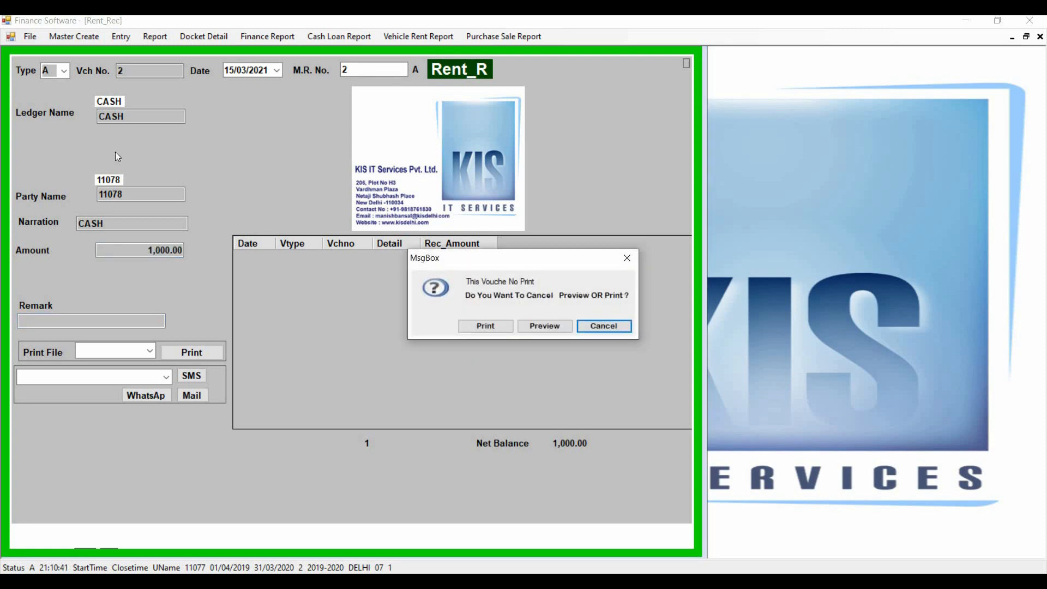
key("Return")
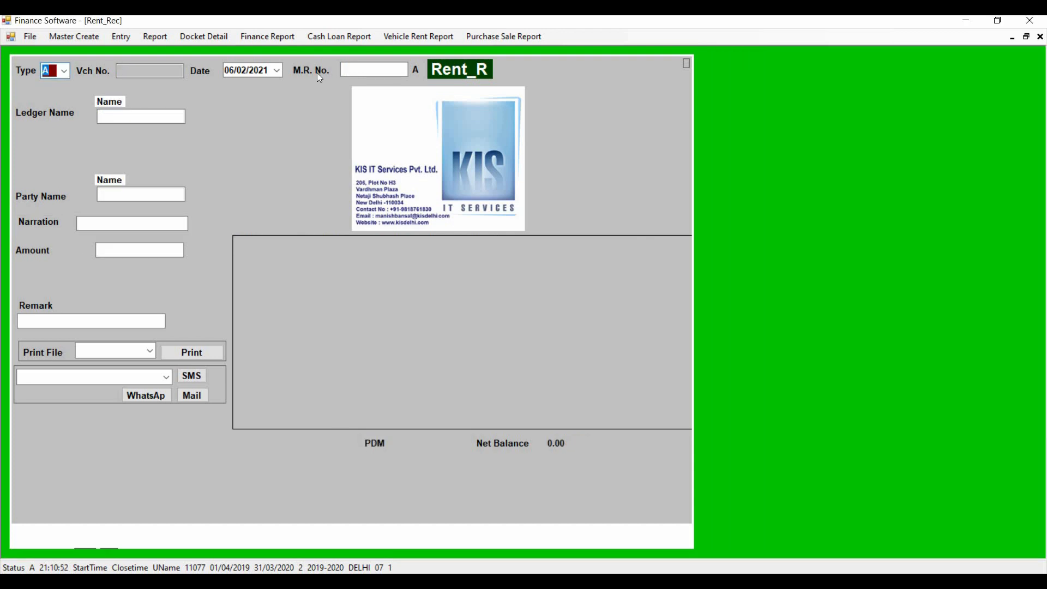
Close the rent receipt entry form and open the vehicle rent ledger.
left_click(1039, 37)
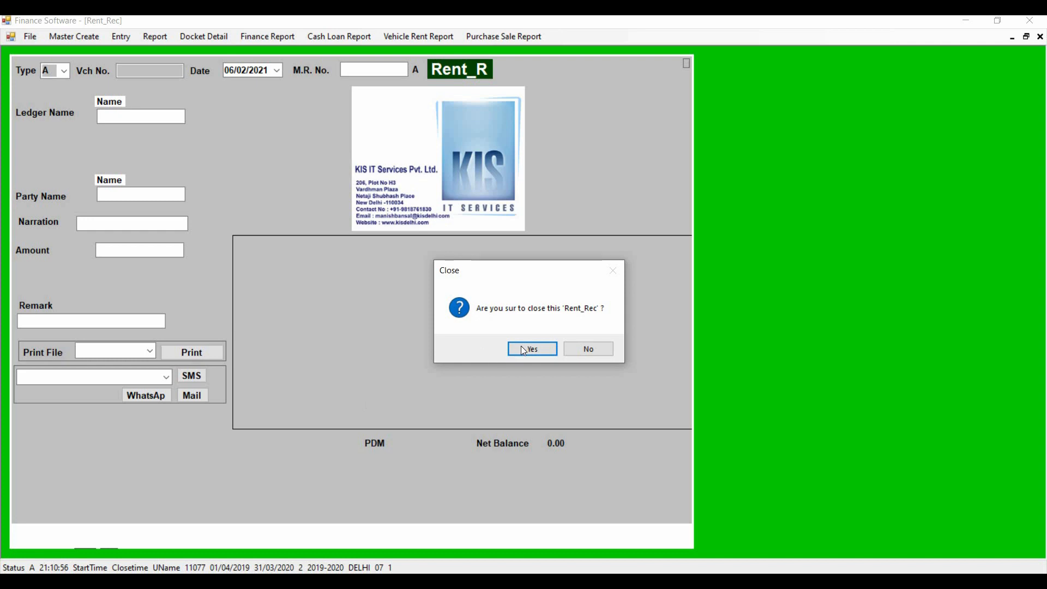
left_click(518, 349)
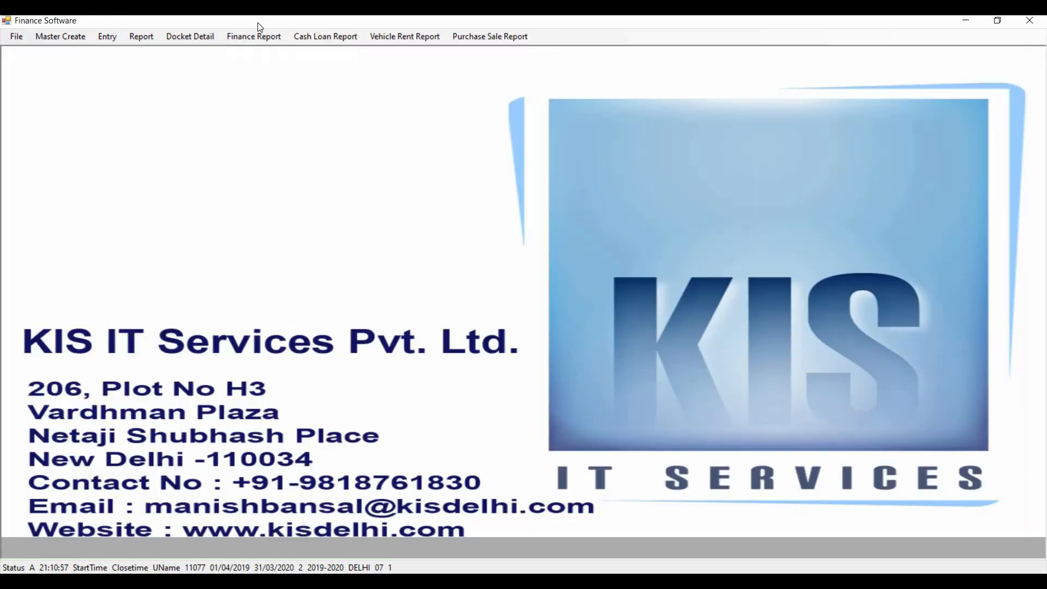
left_click(407, 38)
left_click(407, 51)
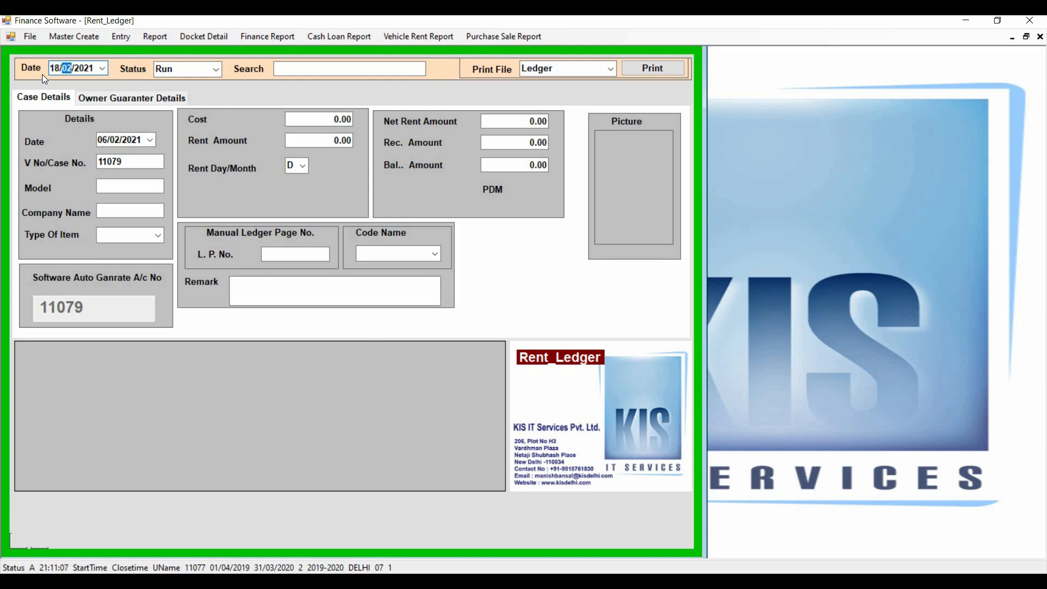
Set the ledger date to 18/03/2021 with status Run and load the first listed case to check its received and balance amounts.
type("3")
key("Return")
key("Return")
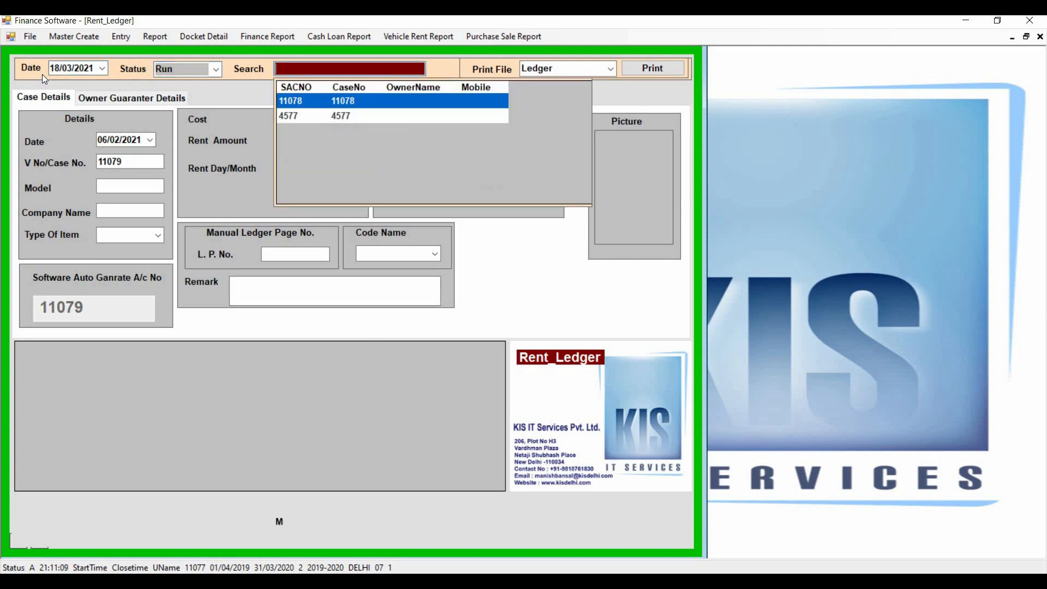
key("Return")
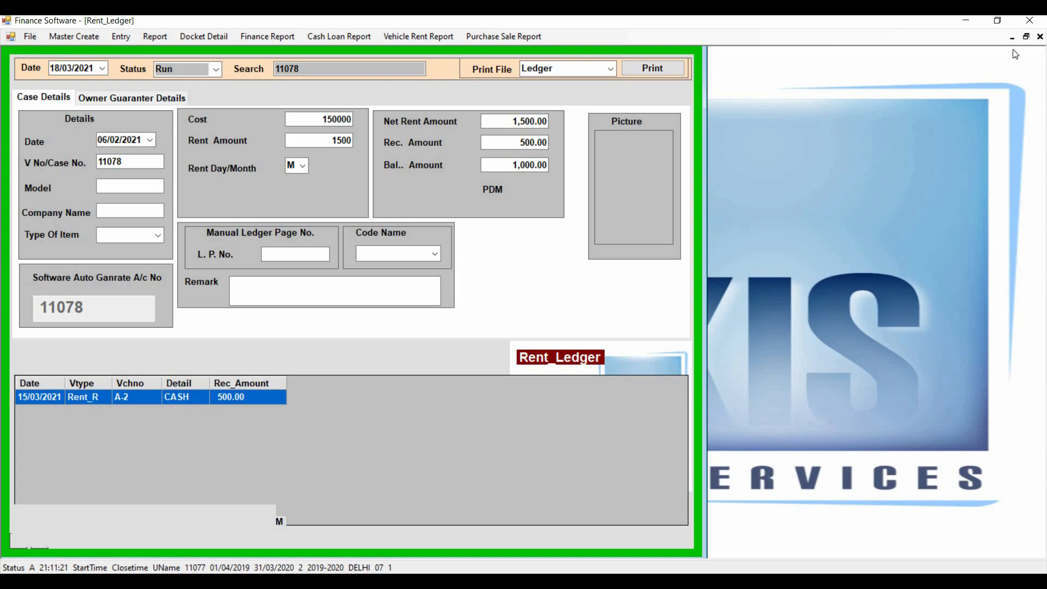
Close the rent ledger and load the rent detail report as of 06/02/2021 for all statuses, selecting the second listed case.
left_click(1039, 36)
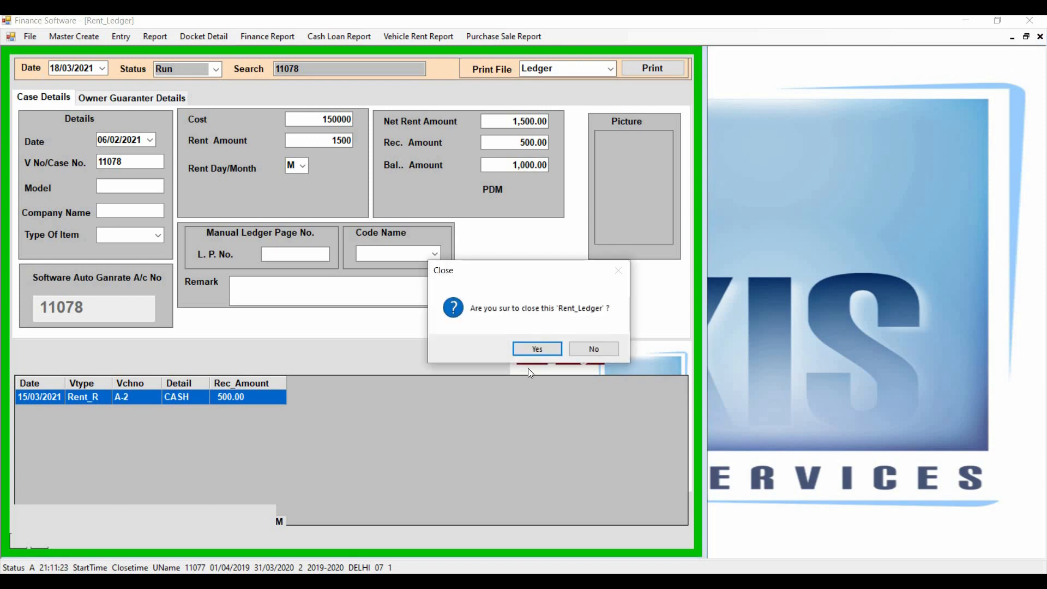
left_click(541, 352)
left_click(424, 32)
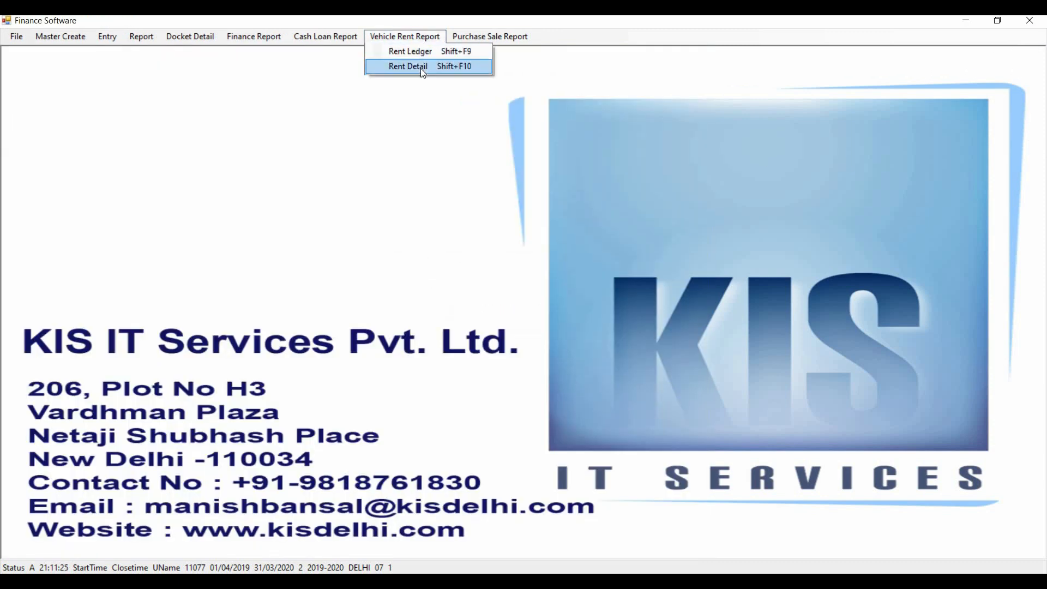
left_click(420, 68)
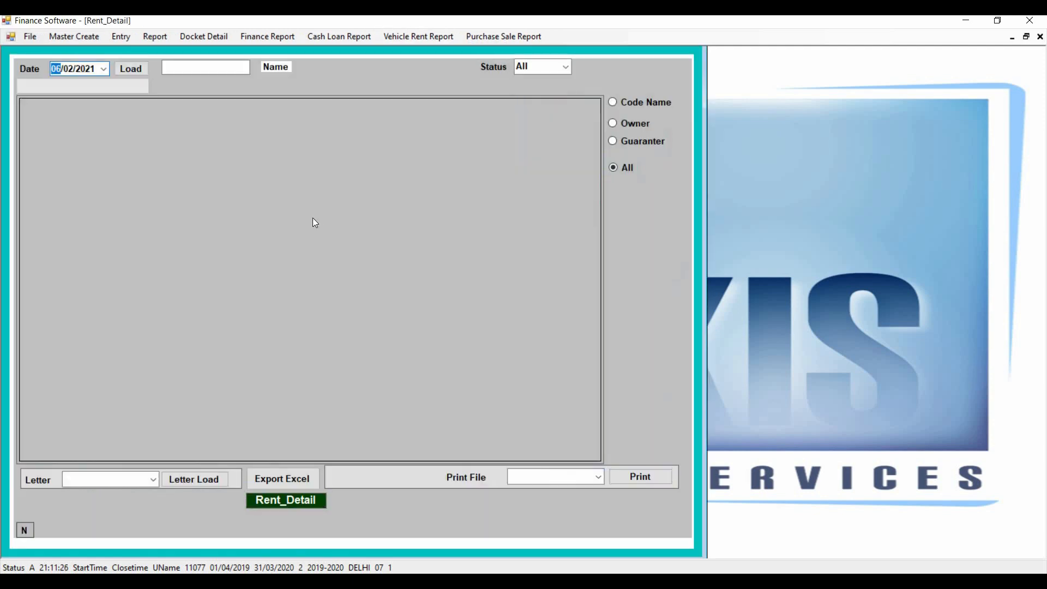
left_click(135, 68)
left_click(200, 134)
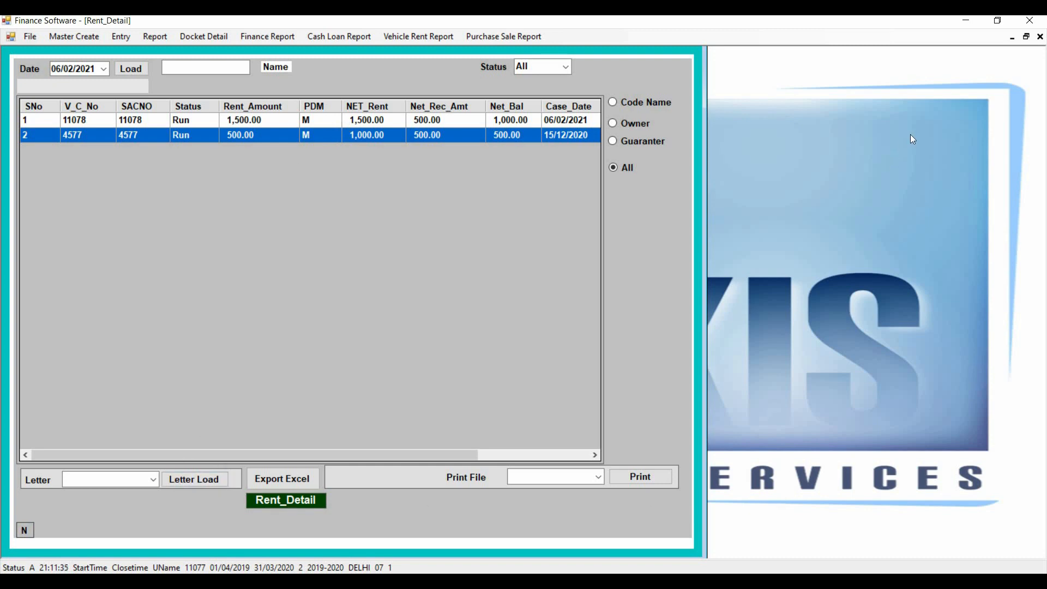
Close the rent detail report and open the vehicle purchase entry form.
left_click(1039, 37)
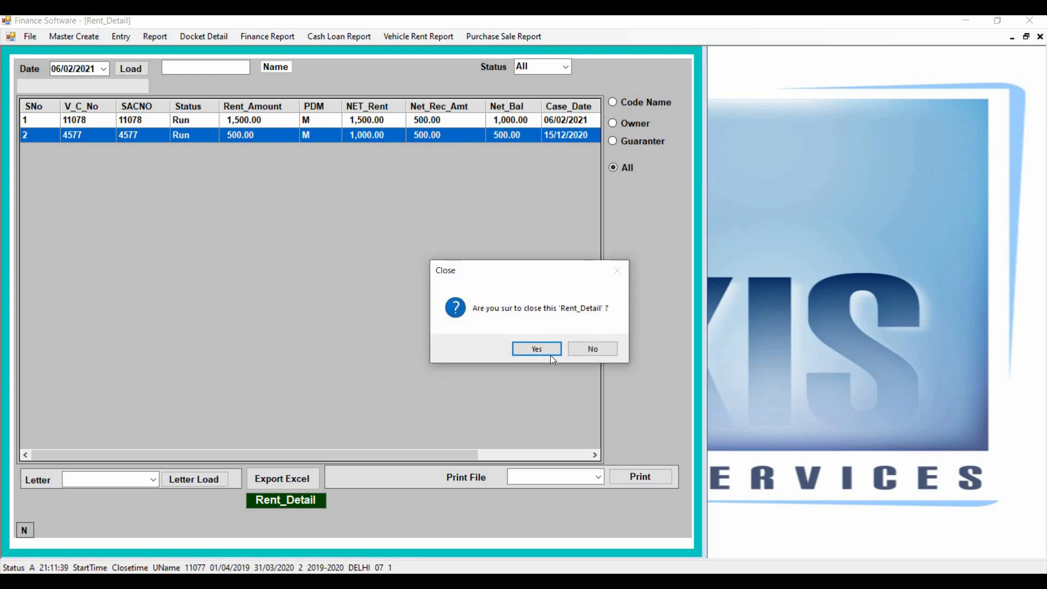
left_click(550, 353)
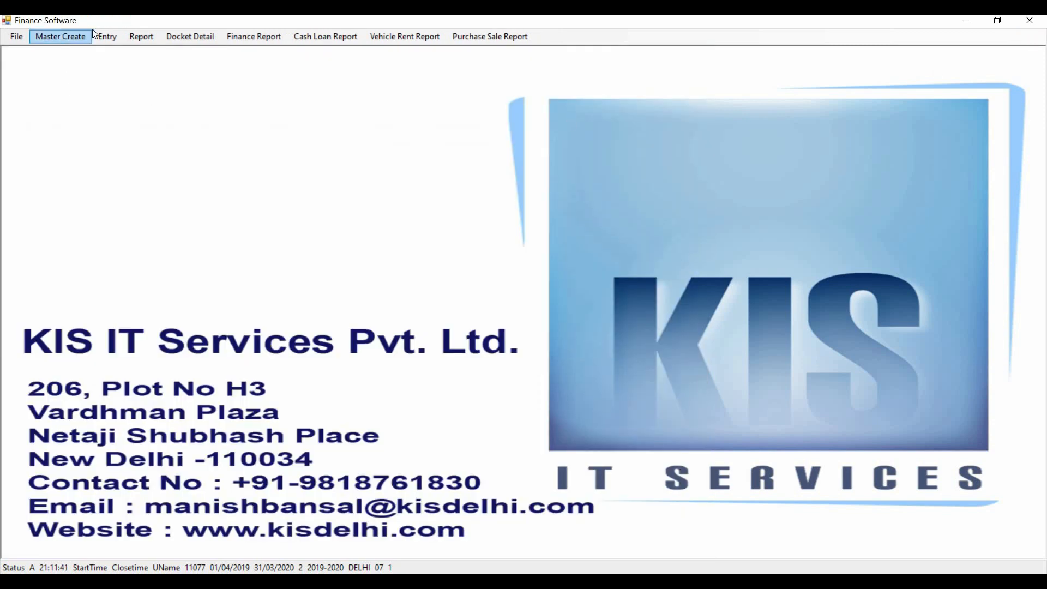
left_click(102, 37)
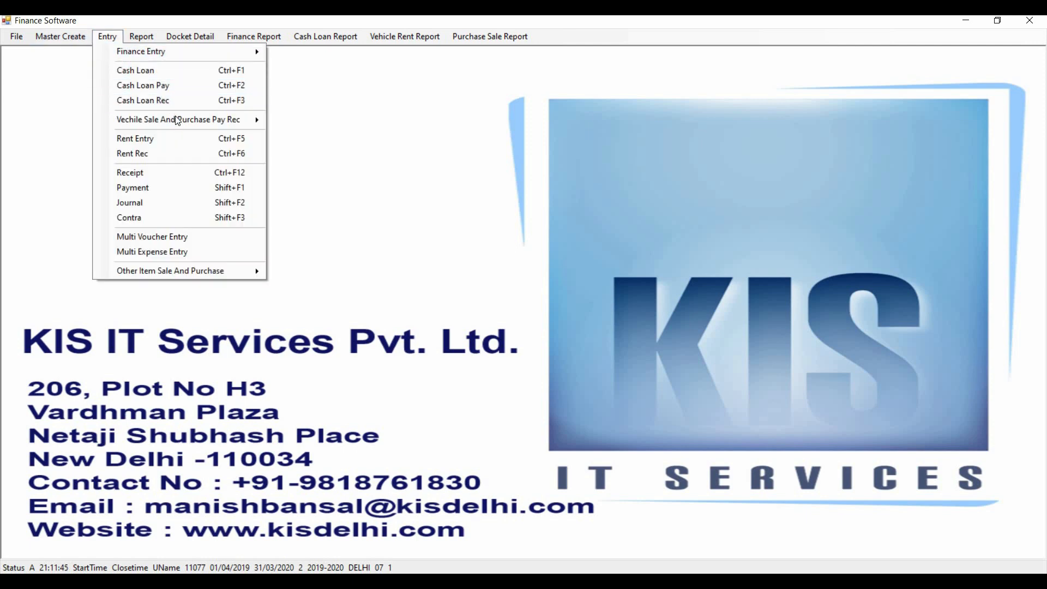
mouse_move(179, 121)
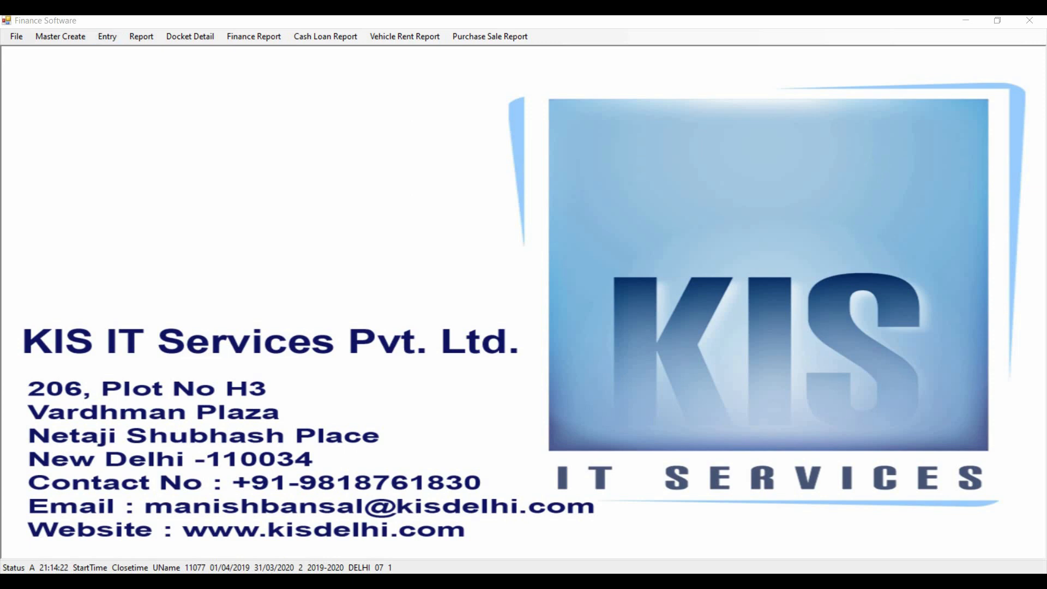
left_click(107, 38)
mouse_move(180, 119)
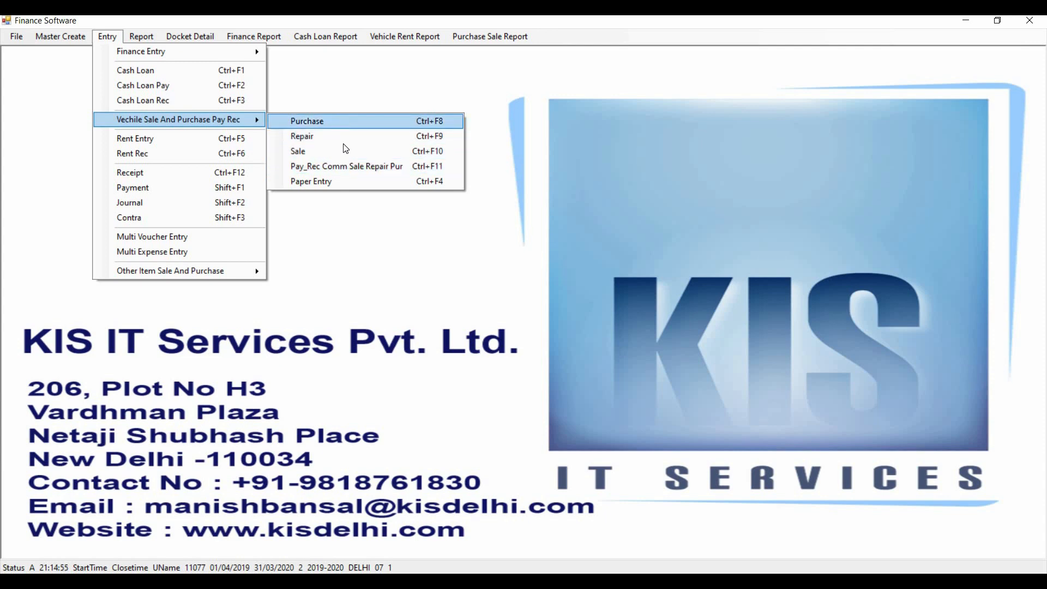
left_click(340, 122)
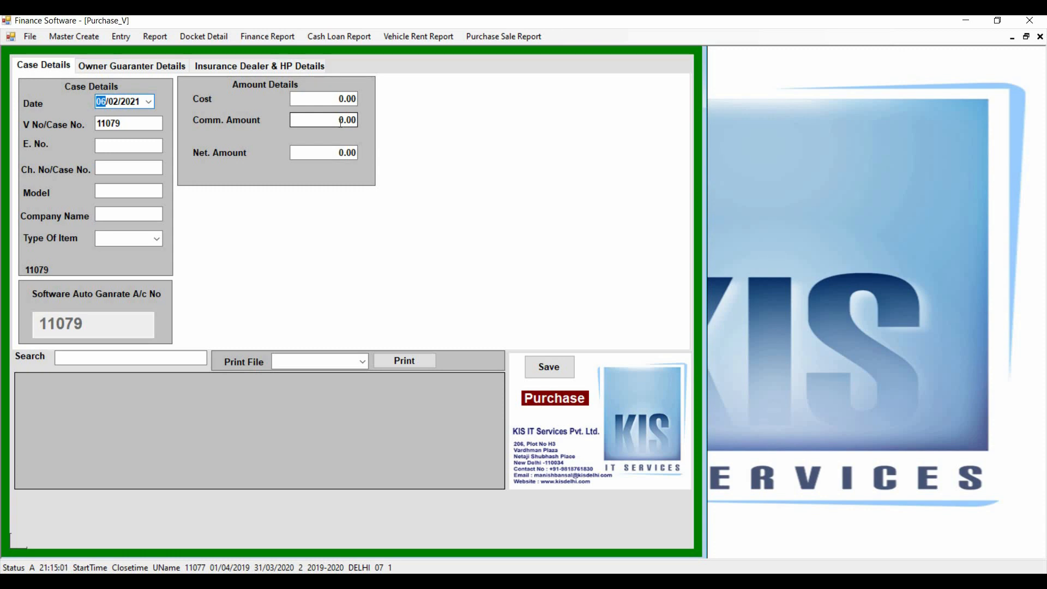
Accept the date 06/02/2021 and the suggested case numbers, leaving E. No., model, company name and type of item blank.
key("Return")
key("Return")
key("Return")
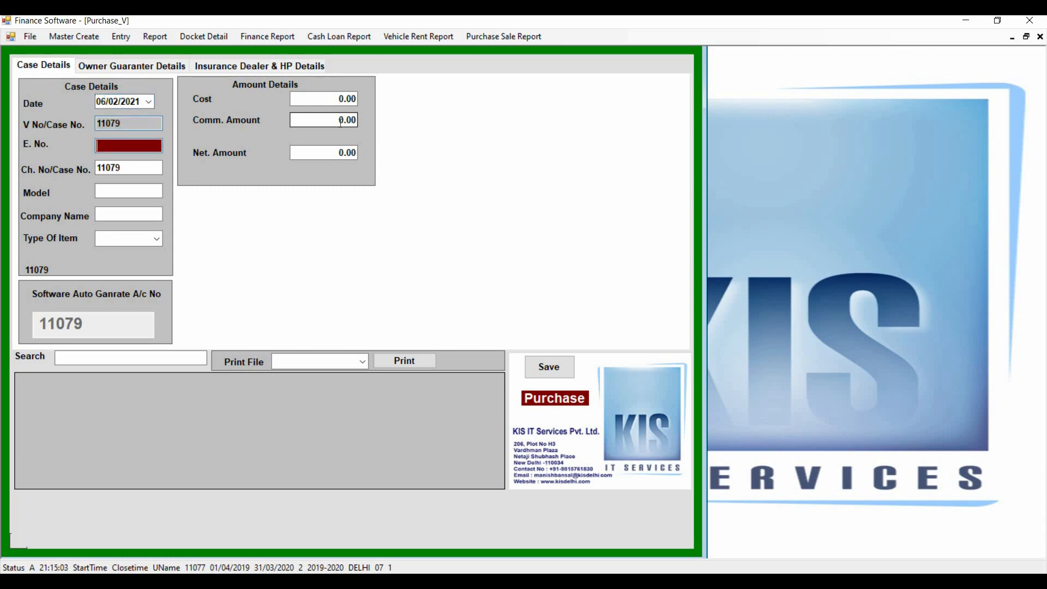
key("Return")
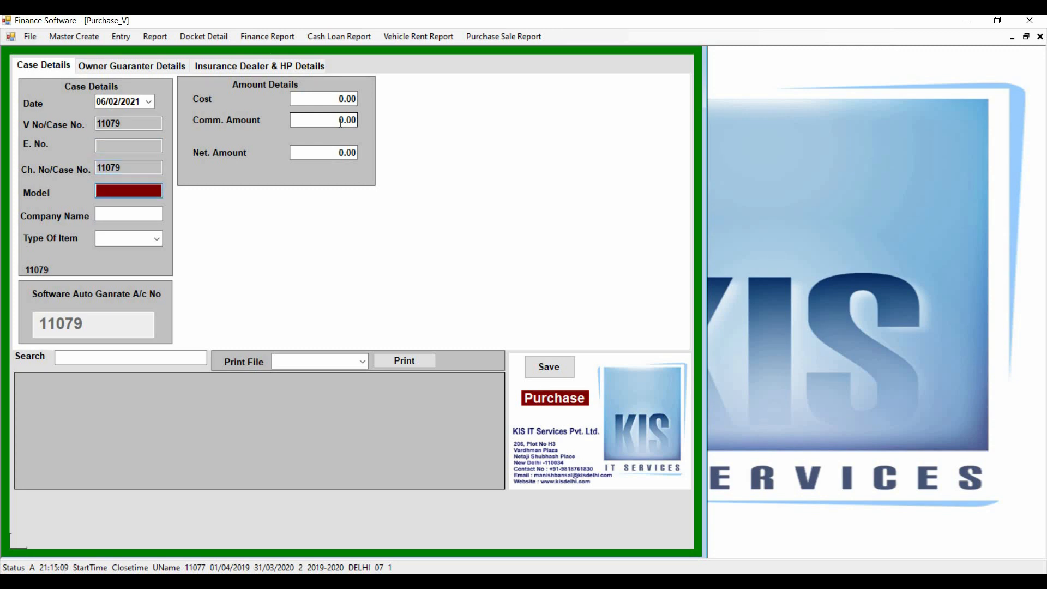
key("Return")
key("Return")
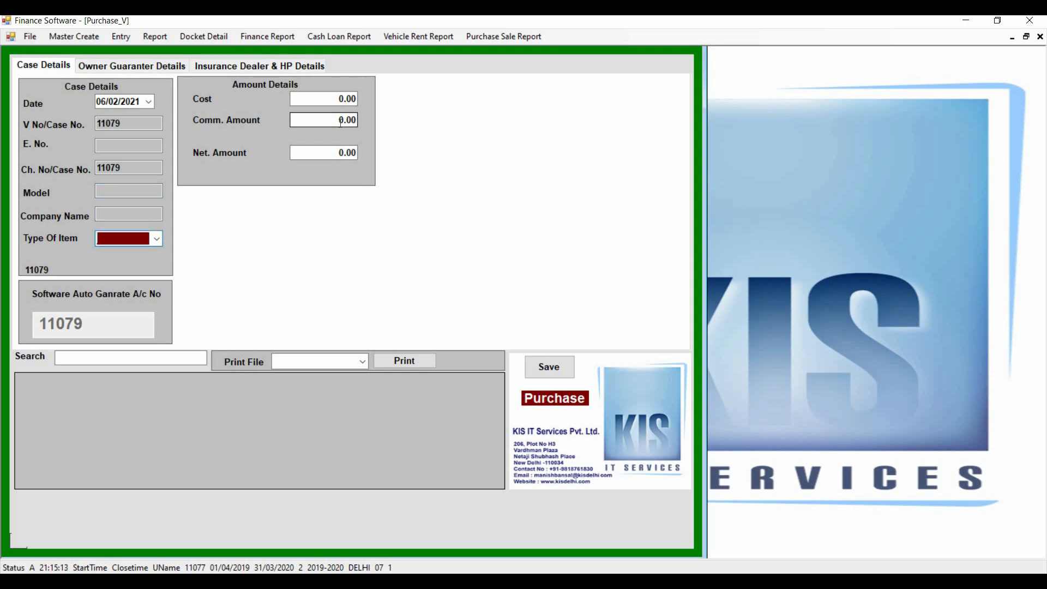
key("Return")
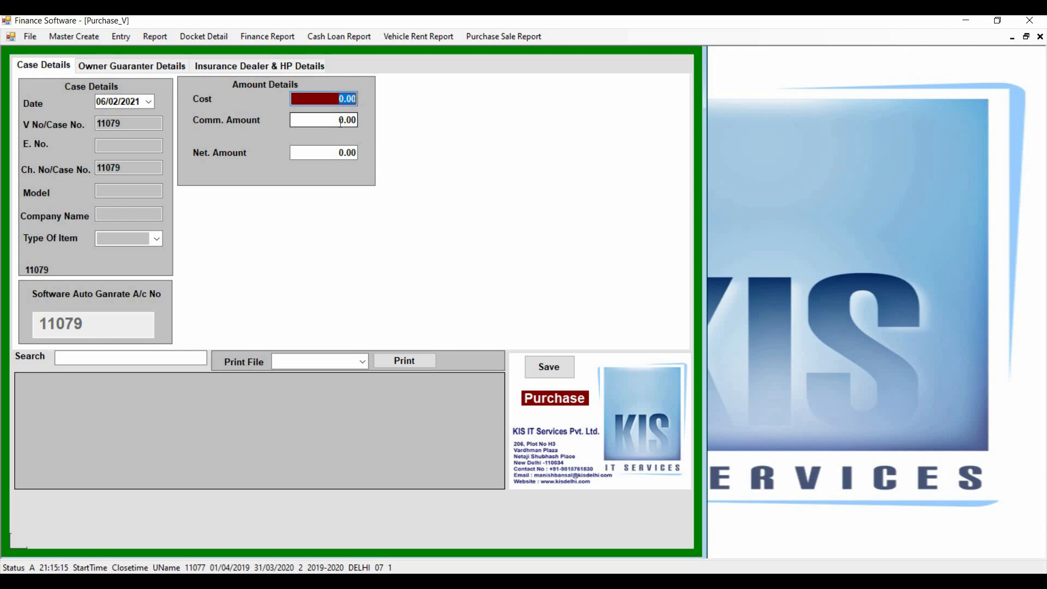
Set the purchase cost to 2,00,000, keep the commission at 0.00 and accept the calculated net amount.
type("2,00,00")
type("0")
key("Return")
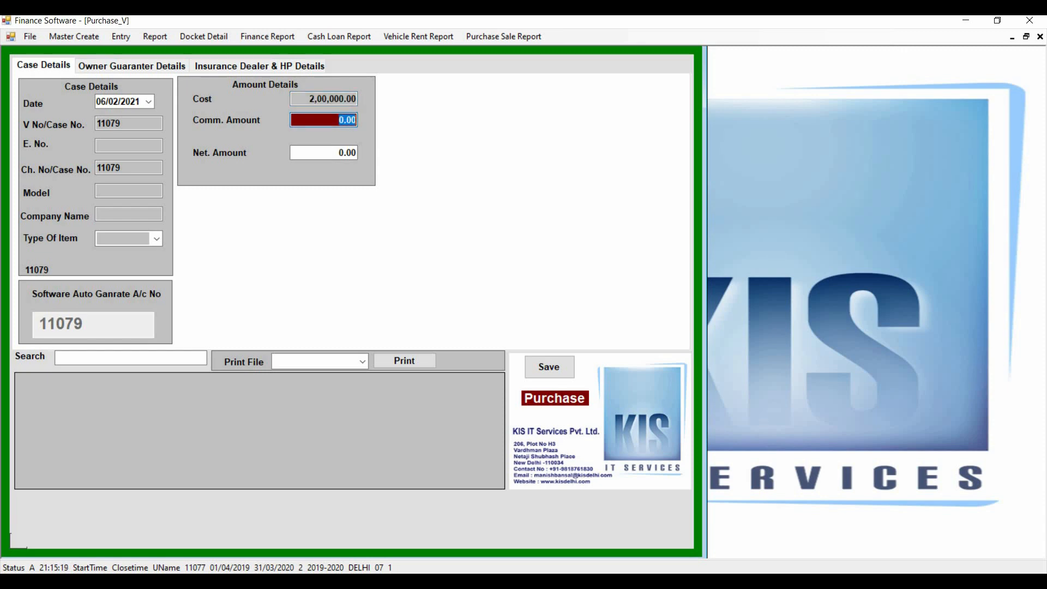
key("Return")
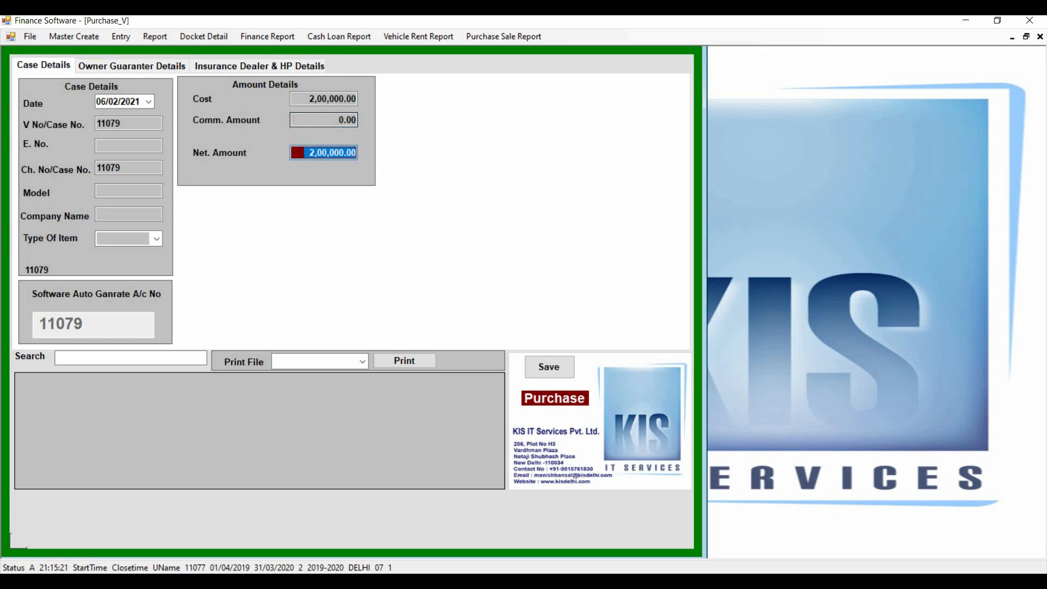
key("Return")
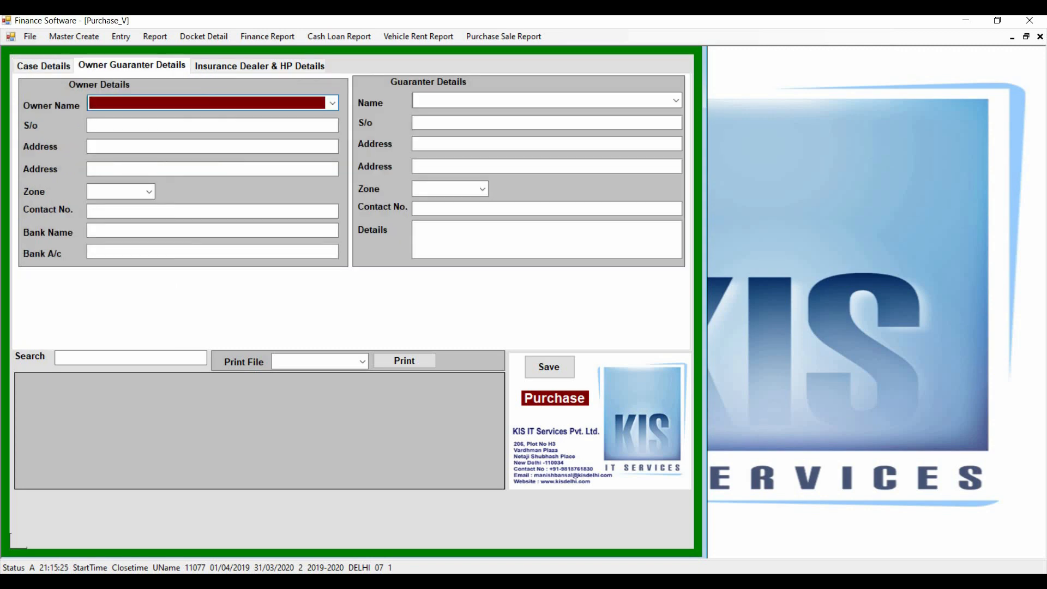
Enter the owner's name and leave the remaining owner details, including address, zone, contact and bank, blank.
type("mdemo")
key("Return")
key("Return")
key("Return")
key("Return")
key("Return")
key("Return")
key("Return")
key("Return")
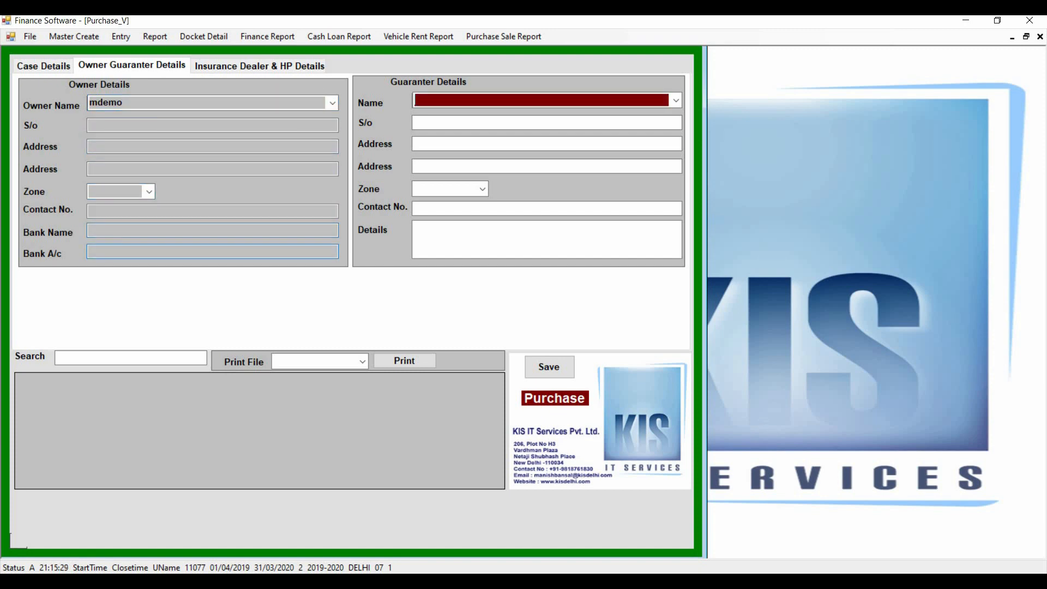
Leave all the guarantor details blank and continue to the insurance, dealer and HP details.
key("Return")
key("Return")
key("Return")
key("Return")
key("Return")
key("Return")
key("Return")
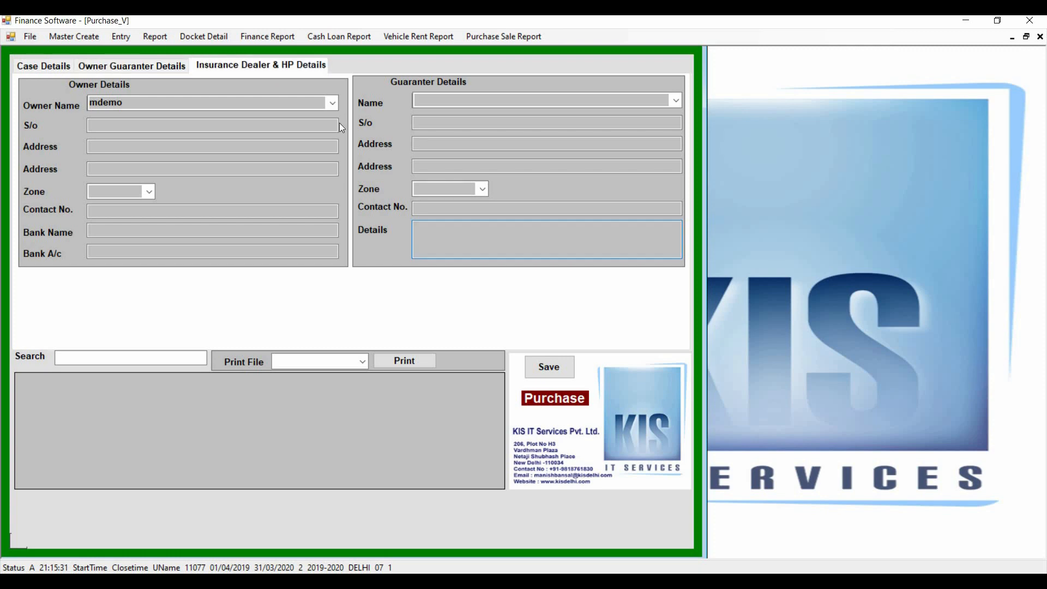
Leave all the permit details blank, from the name through the old vehicle number.
key("Return")
key("Return")
key("Return")
key("Return")
key("Return")
key("Return")
key("Return")
key("Return")
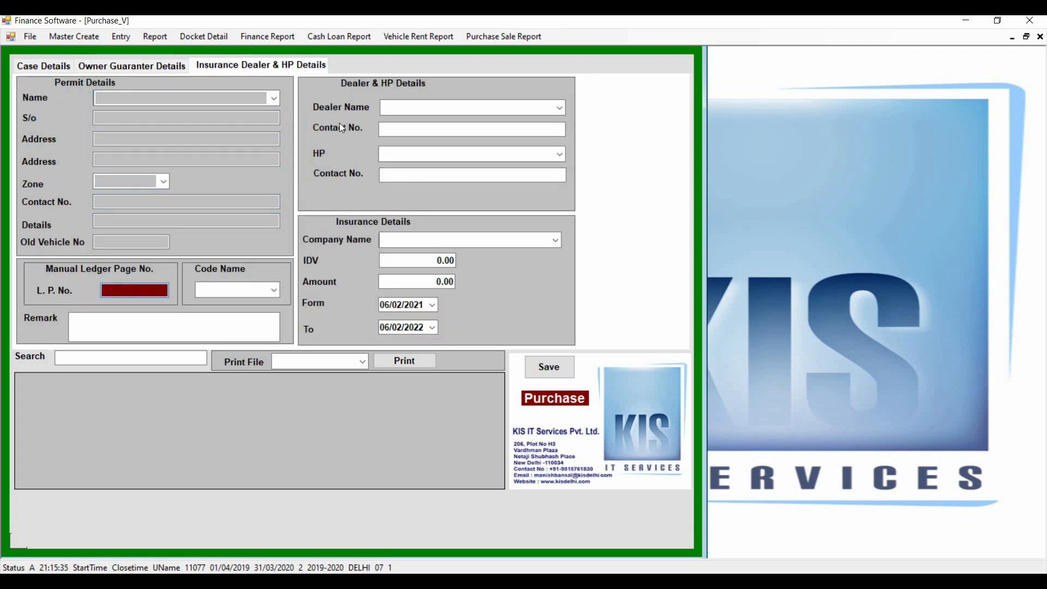
Leave the ledger page number, code name, remark, and dealer and HP details blank.
key("Return")
key("Return")
key("Return")
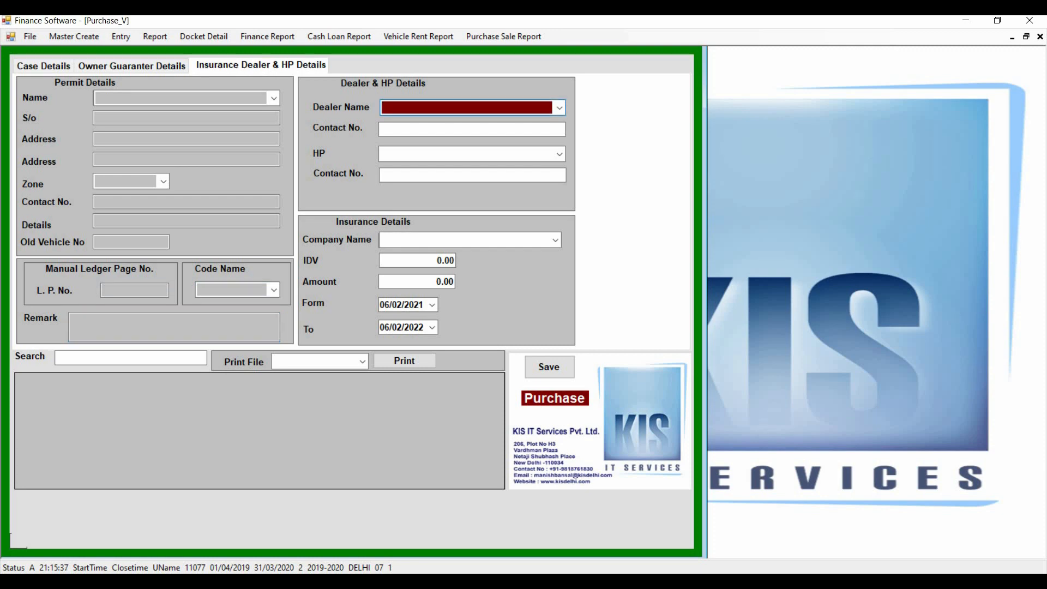
key("Return")
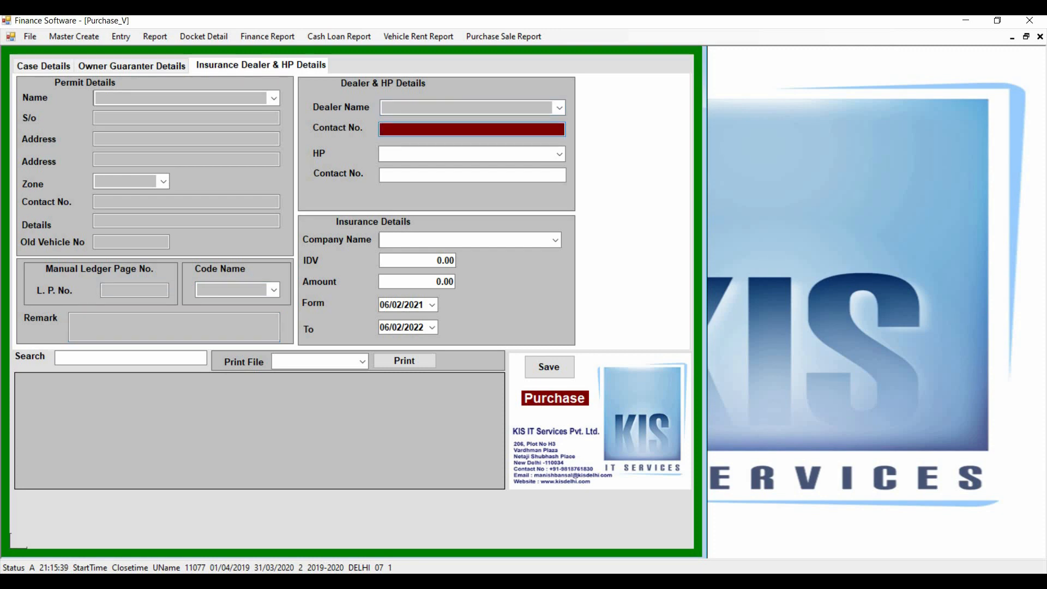
key("Return")
key("Return")
key("Return")
Leave the insurance company blank and its amounts at 0.00, keep the period 06/02/2021 to 06/02/2022, and save the purchase.
key("Return")
key("Return")
key("Return")
key("Return")
key("Return")
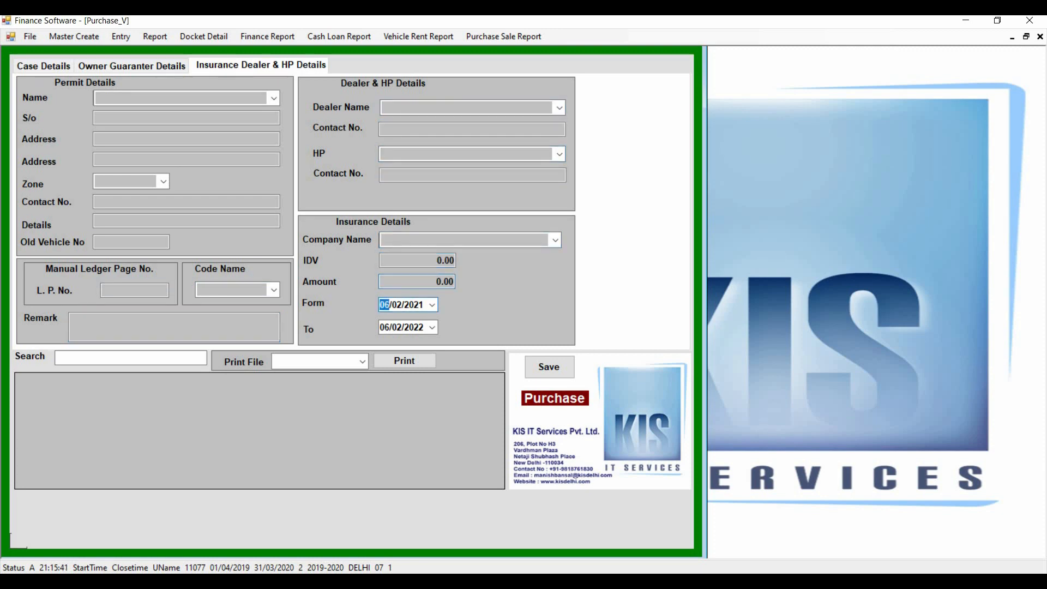
key("Return")
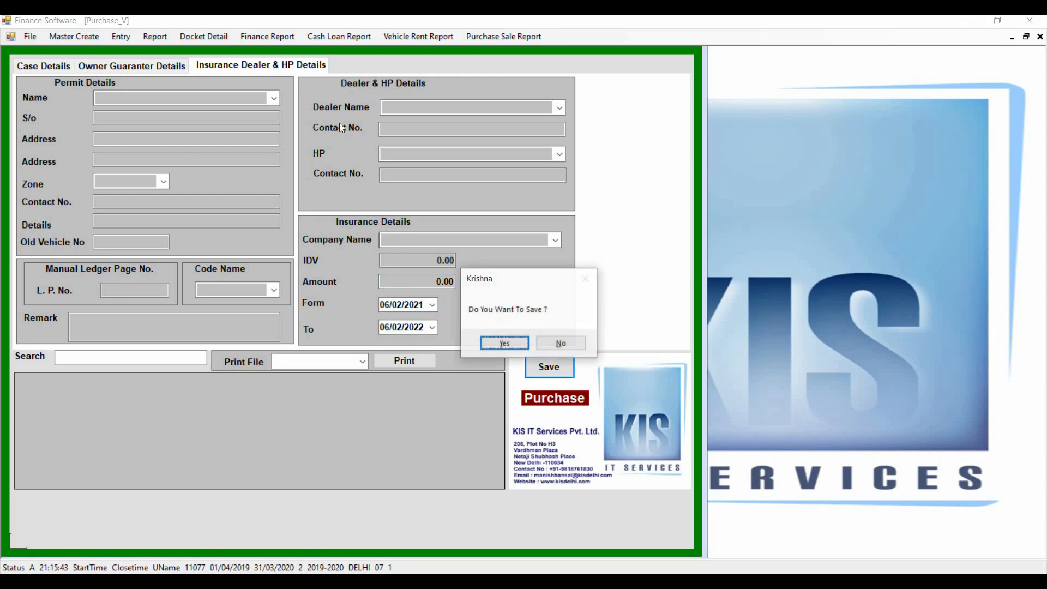
key("Return")
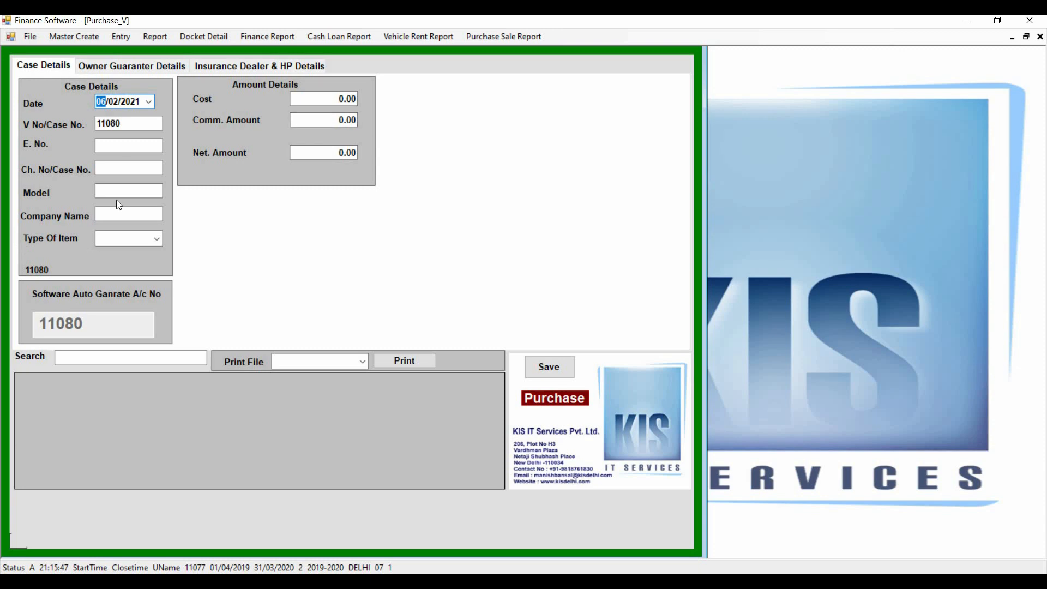
Search for the saved purchase by its case number, load it and view its owner and guarantor details.
left_click(93, 358)
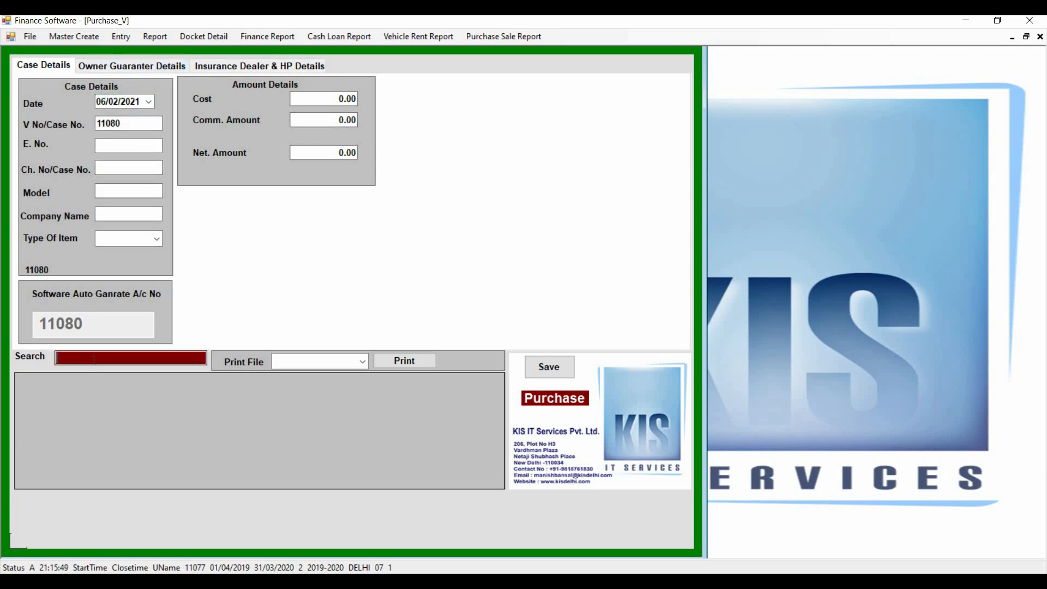
type("11")
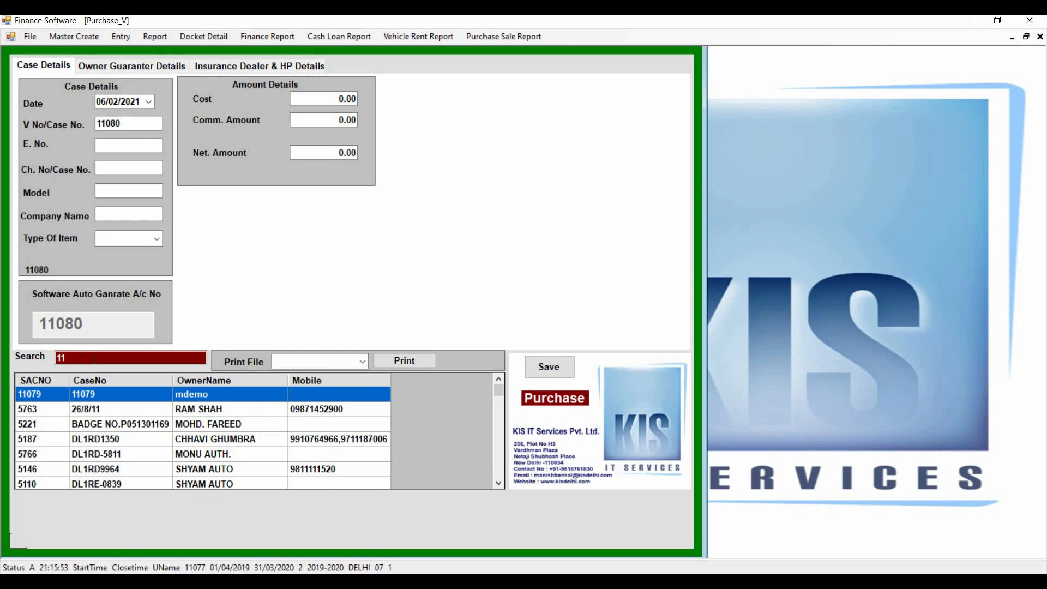
type("0")
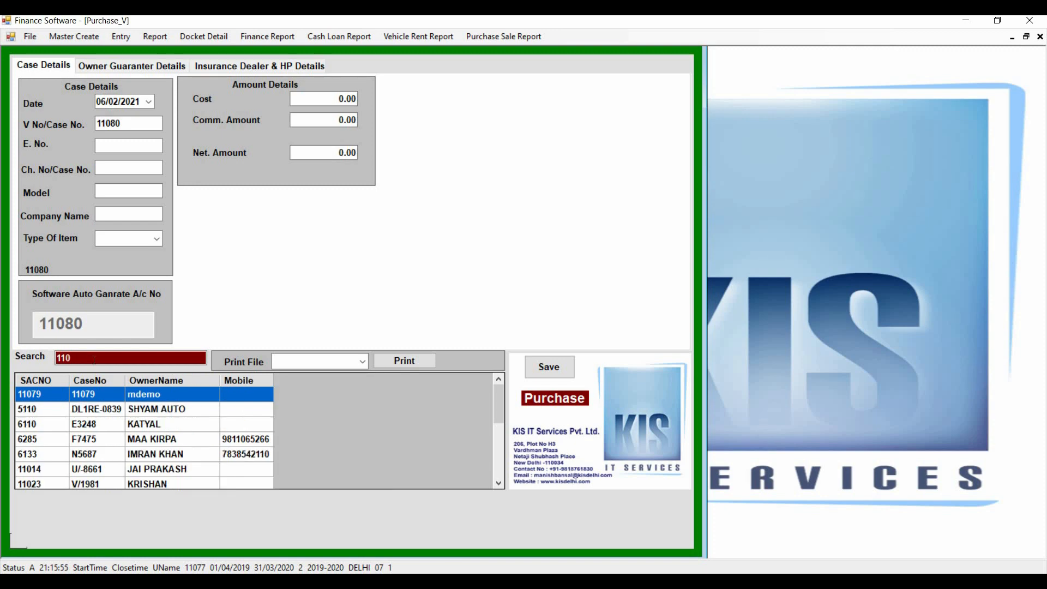
type("79")
key("Return")
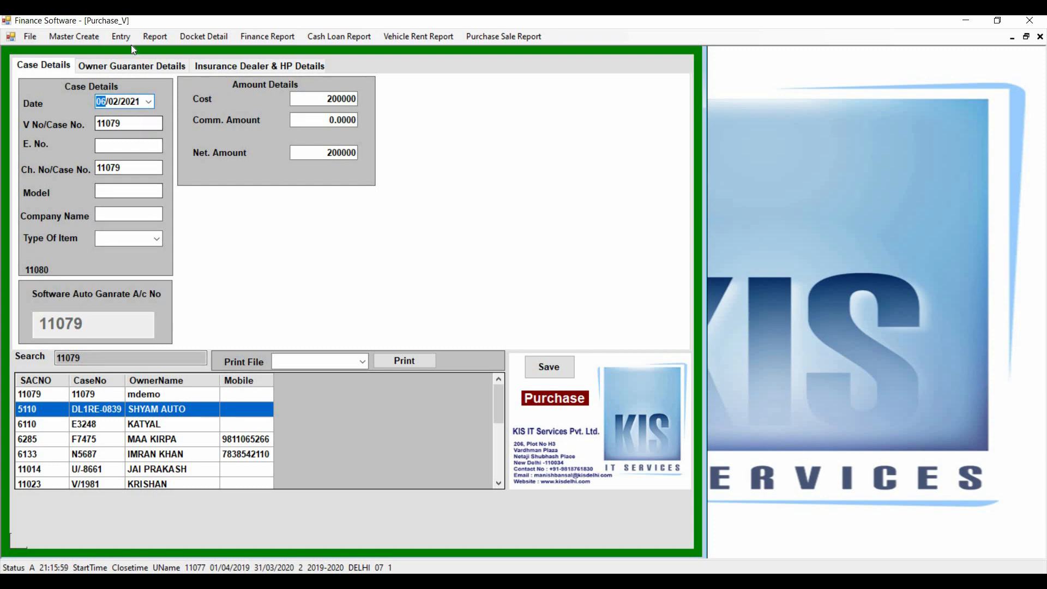
left_click(127, 69)
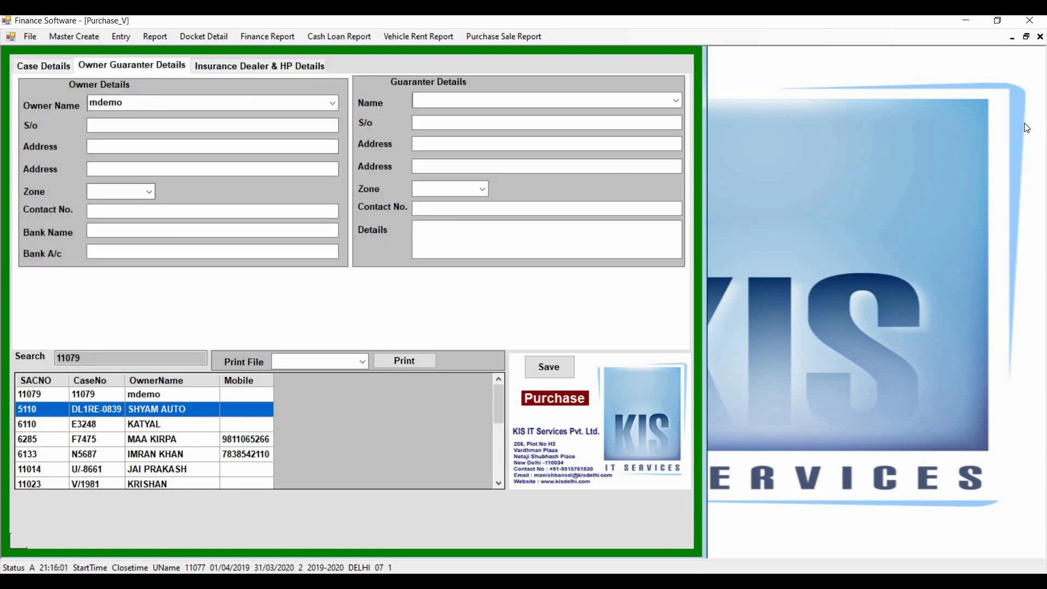
Close the vehicle purchase form and open a new vehicle repair entry.
left_click(1039, 36)
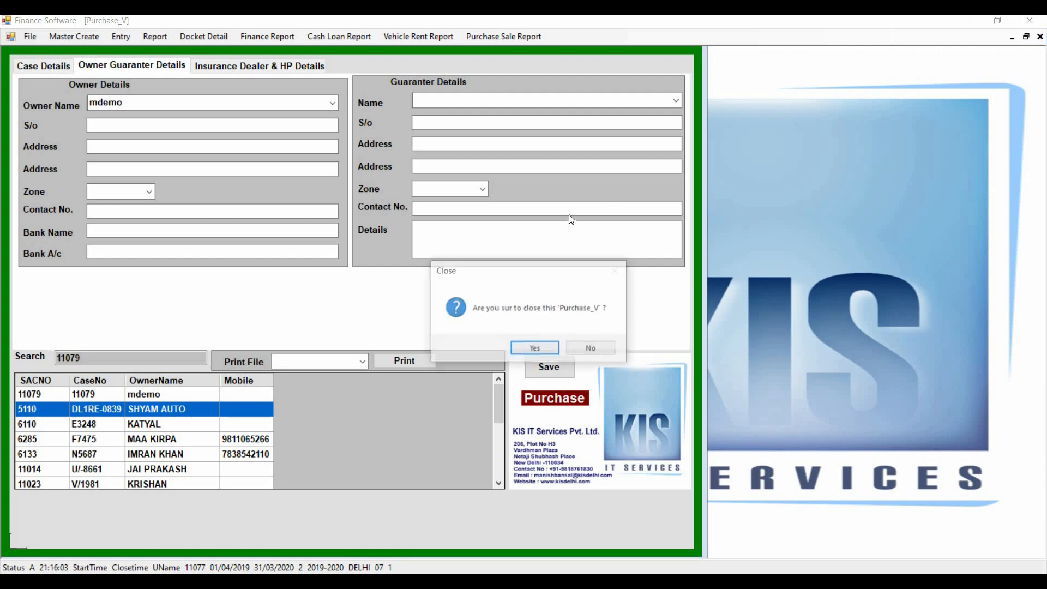
left_click(531, 348)
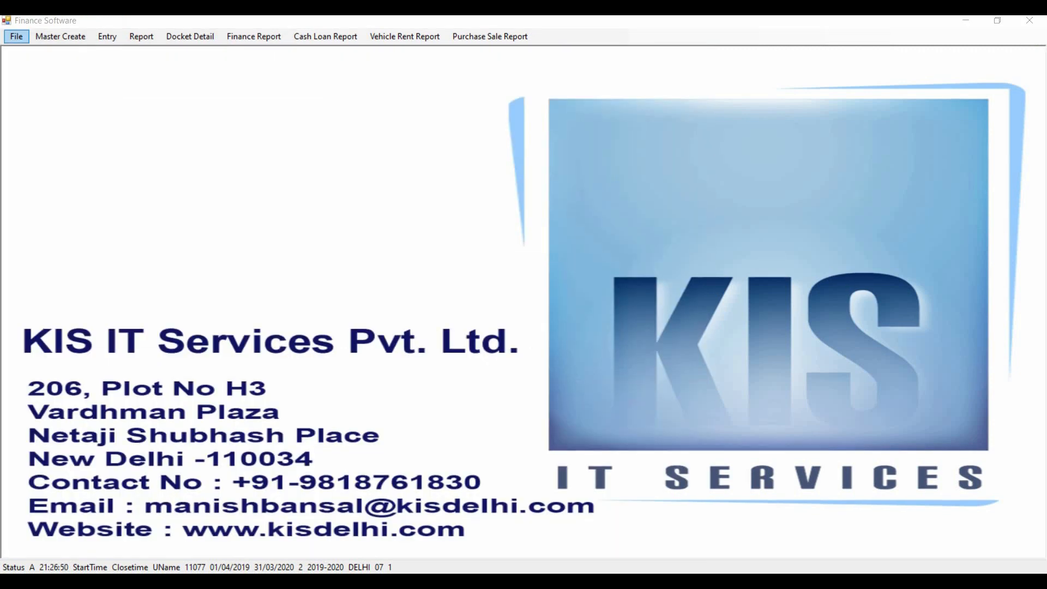
left_click(107, 37)
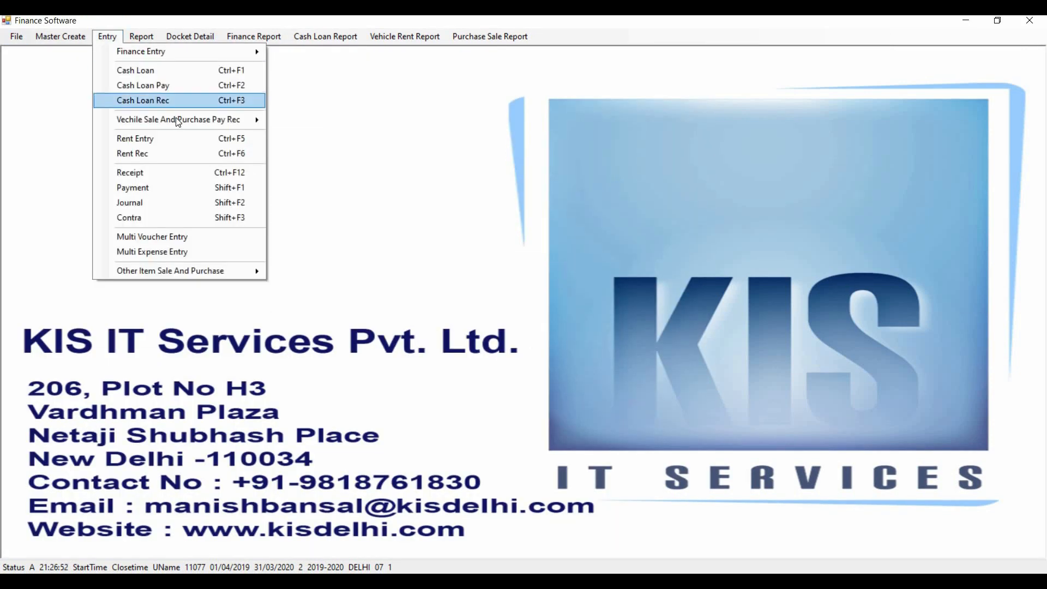
mouse_move(180, 119)
left_click(334, 139)
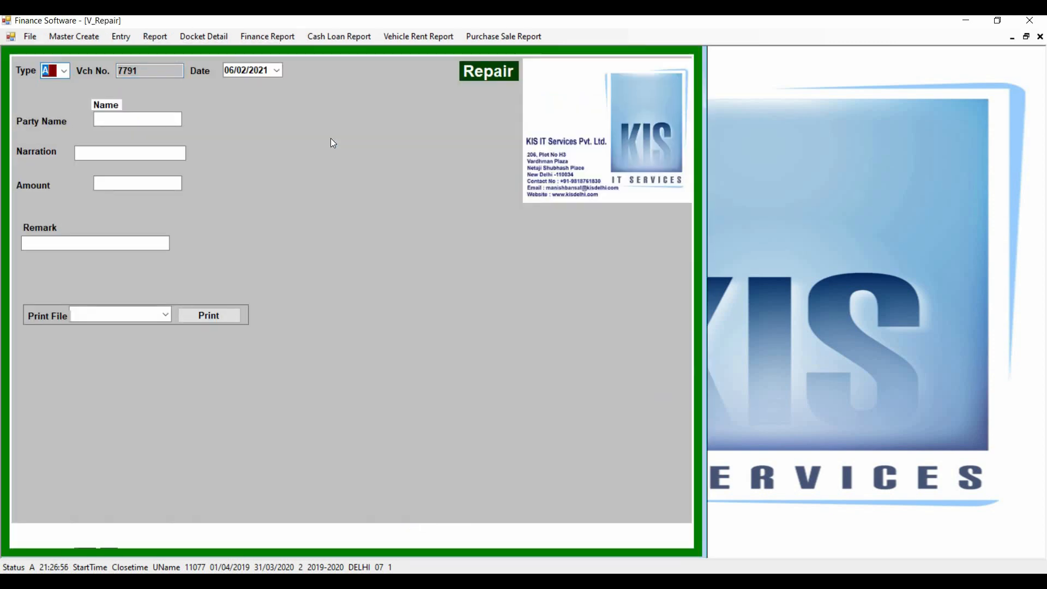
Keep repair type A and the date 06/02/2021, and select the party found by searching for demo.
key("Return")
key("Return")
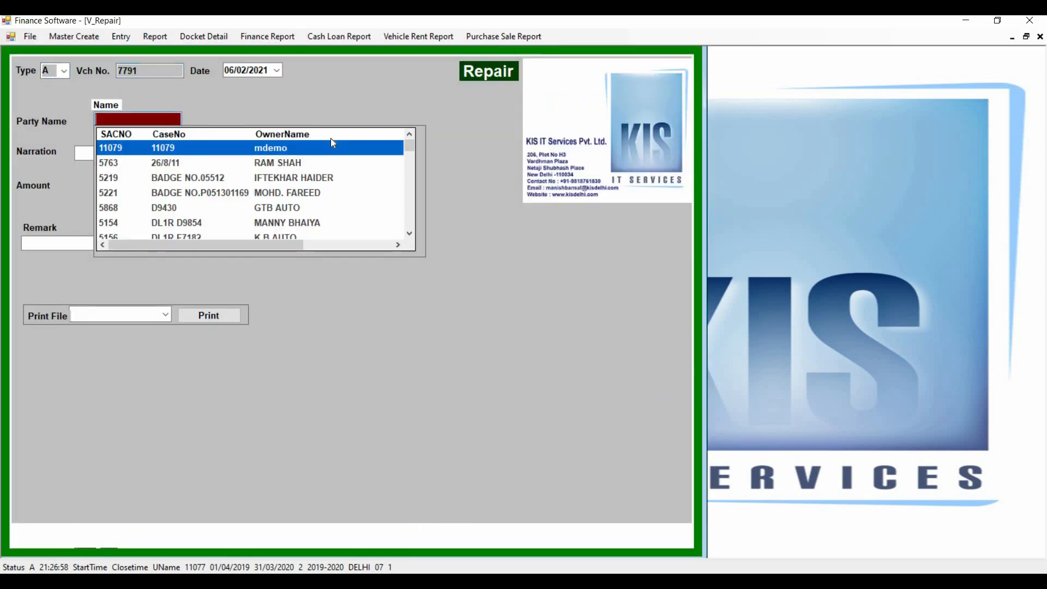
type("demo")
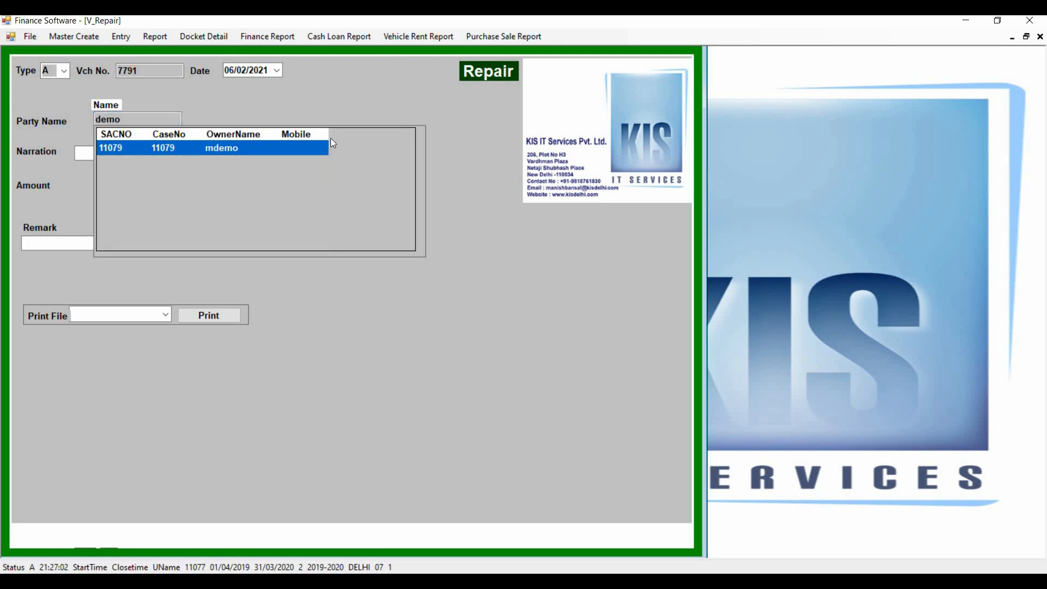
key("Return")
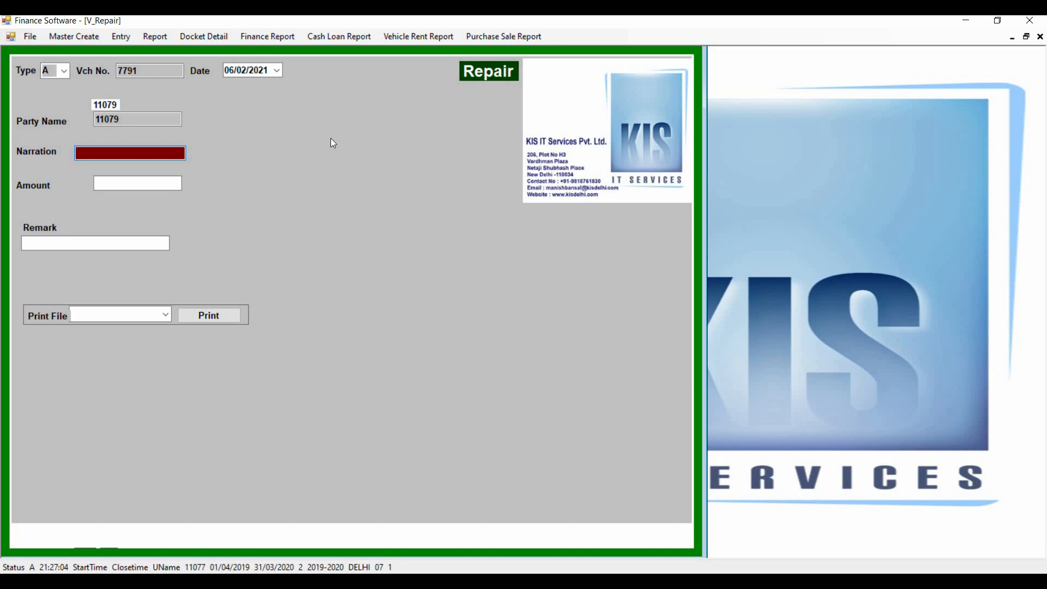
Leave the repair's narration and remark blank, set the amount to 5000, save the voucher and close the form.
key("Return")
type("5")
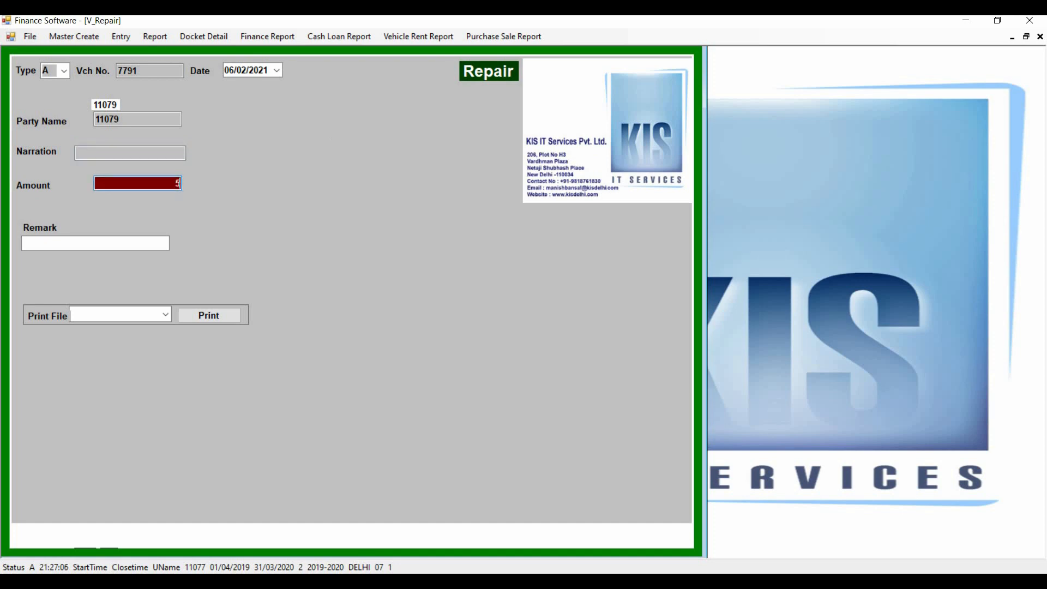
type("000")
key("Return")
key("Return")
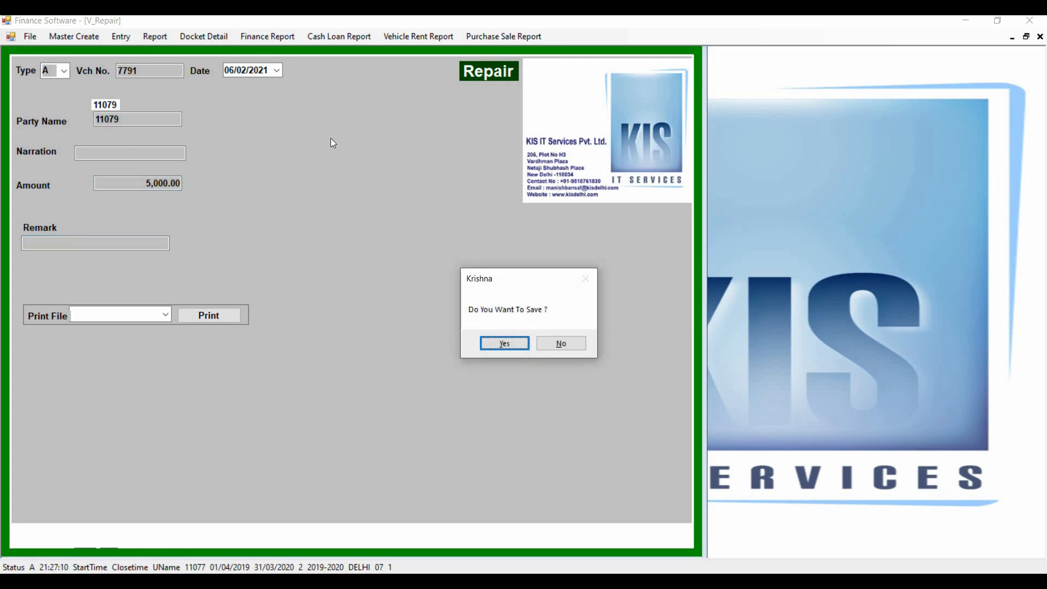
key("Return")
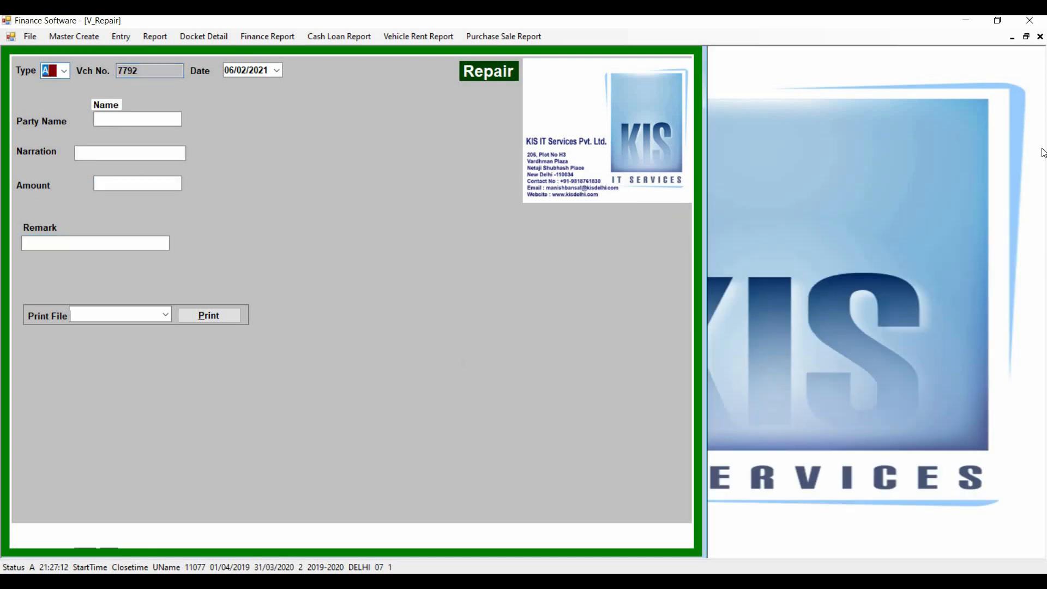
left_click(1039, 37)
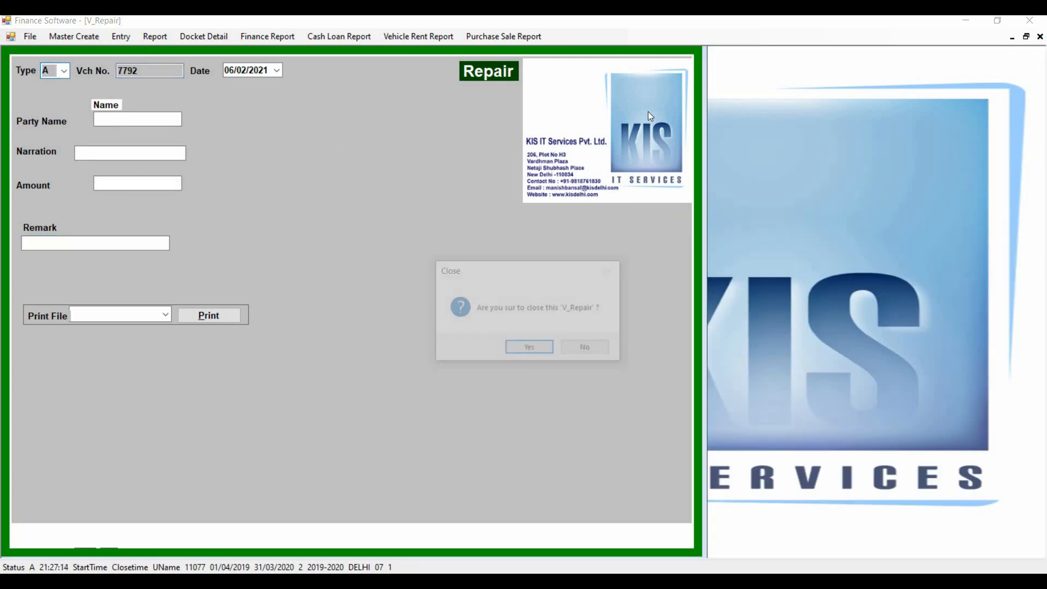
left_click(524, 351)
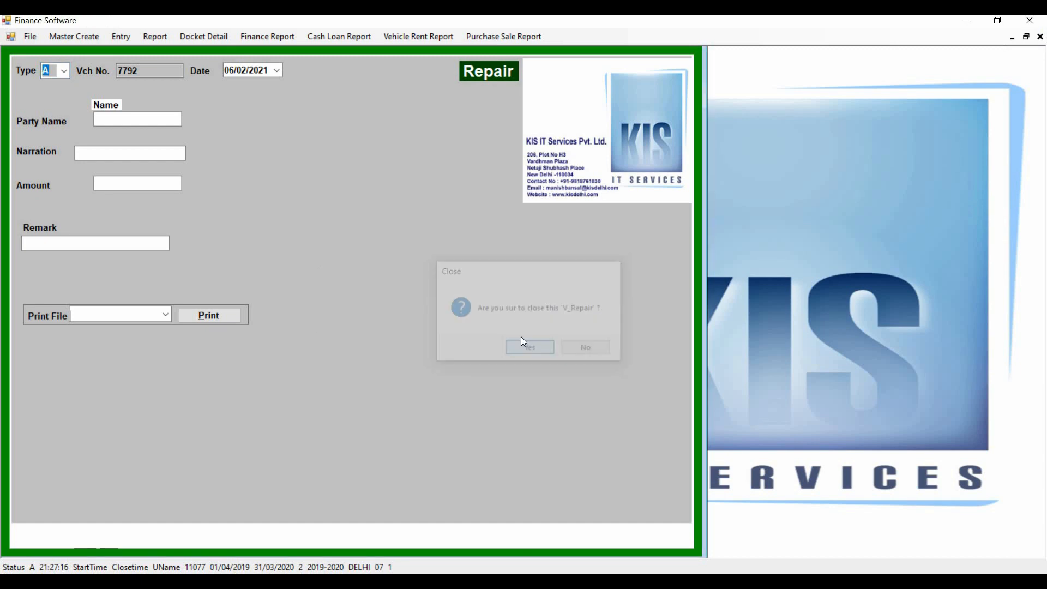
Look up the demo case in the Purchase Sale Ledger, review its purchase and repair entries, and close the ledger.
left_click(473, 34)
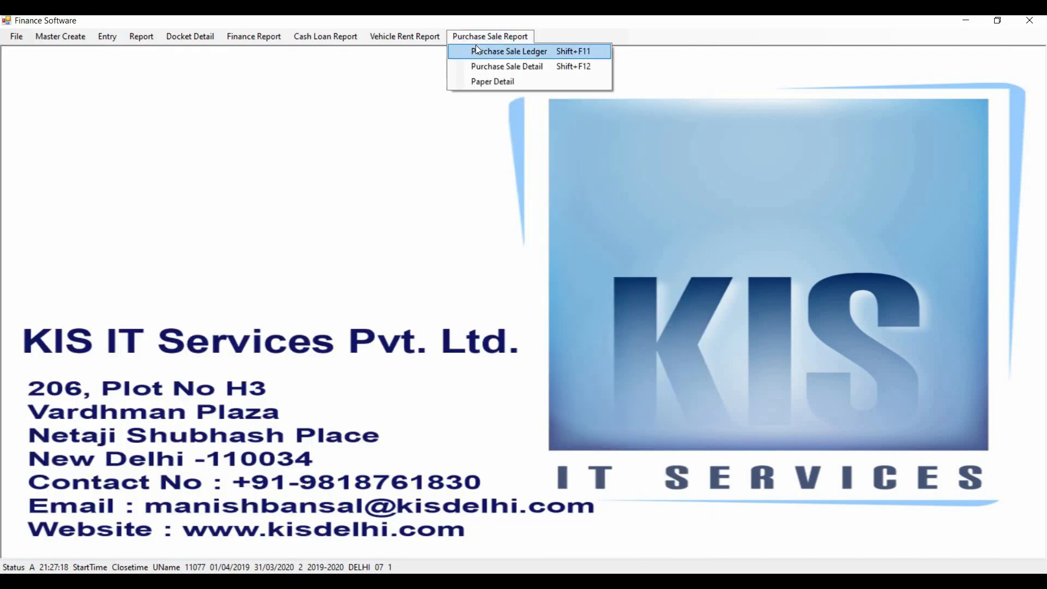
left_click(475, 46)
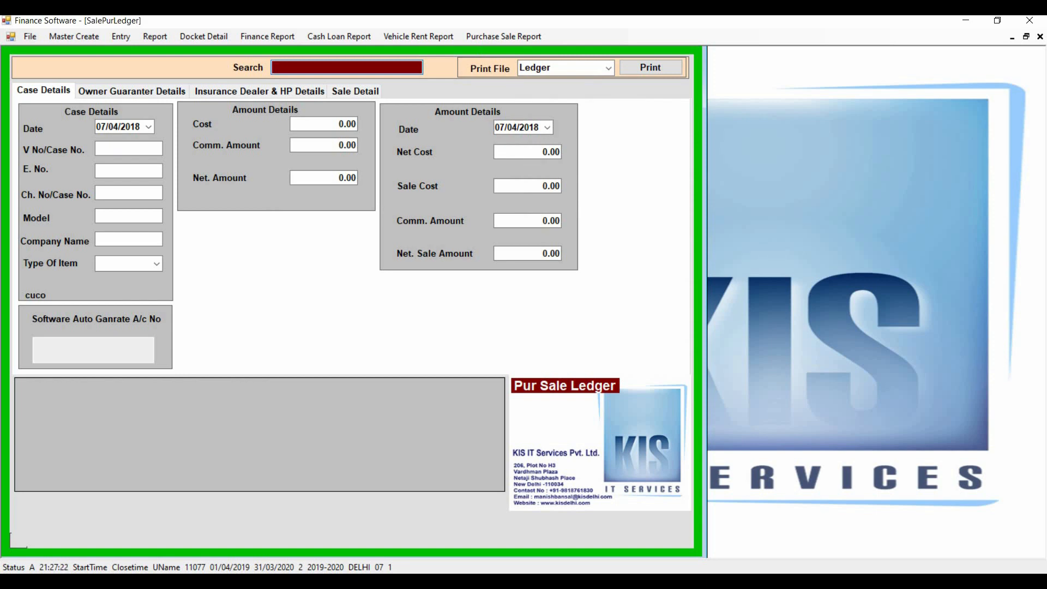
type("demo")
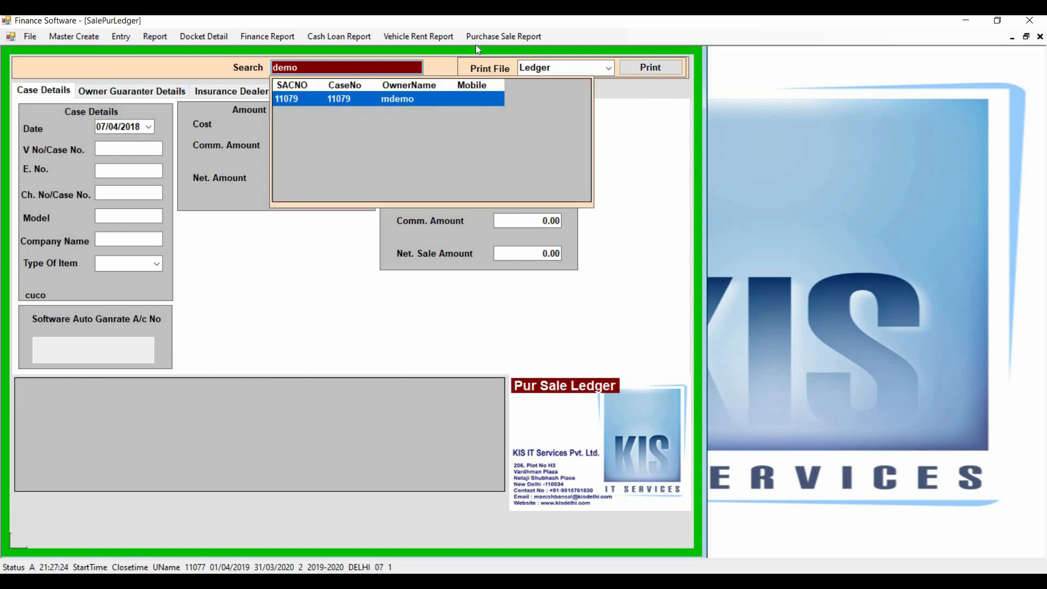
key("Down")
key("Return")
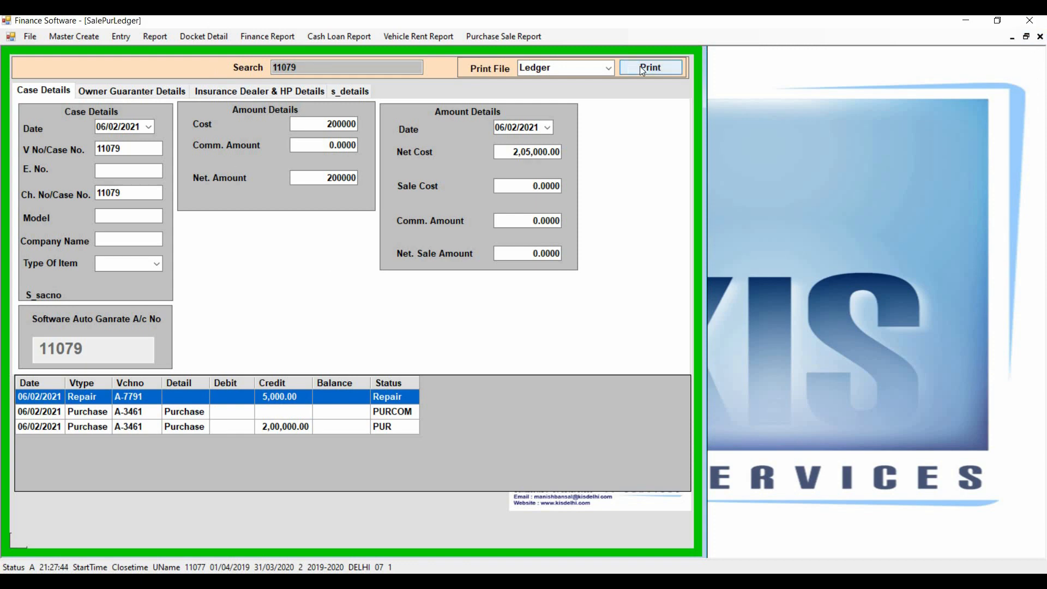
left_click(1040, 36)
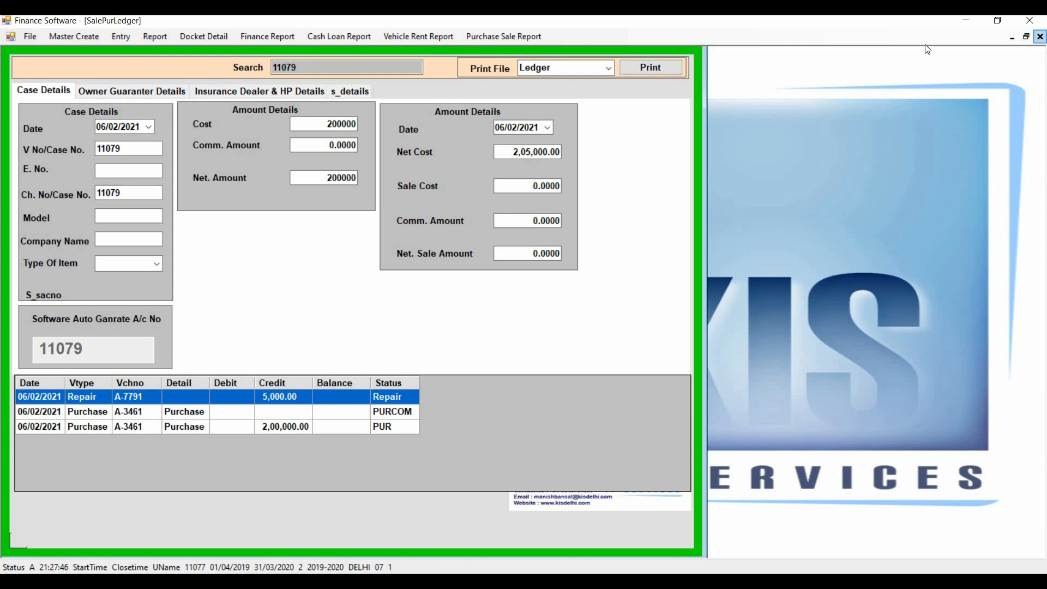
left_click(538, 349)
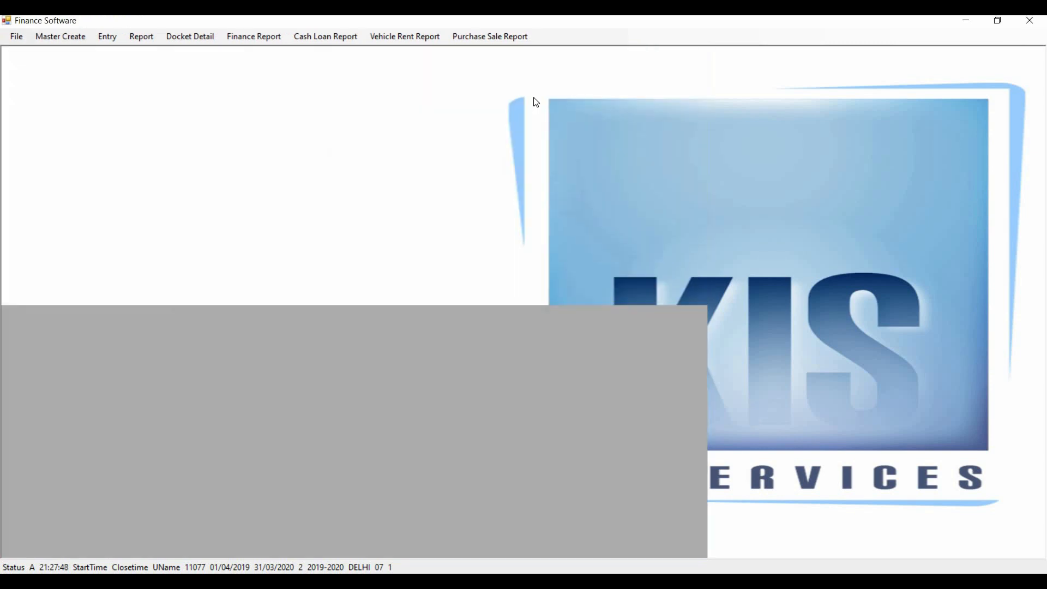
View the Paper Detail report among the purchase and sale reports and close it.
left_click(490, 36)
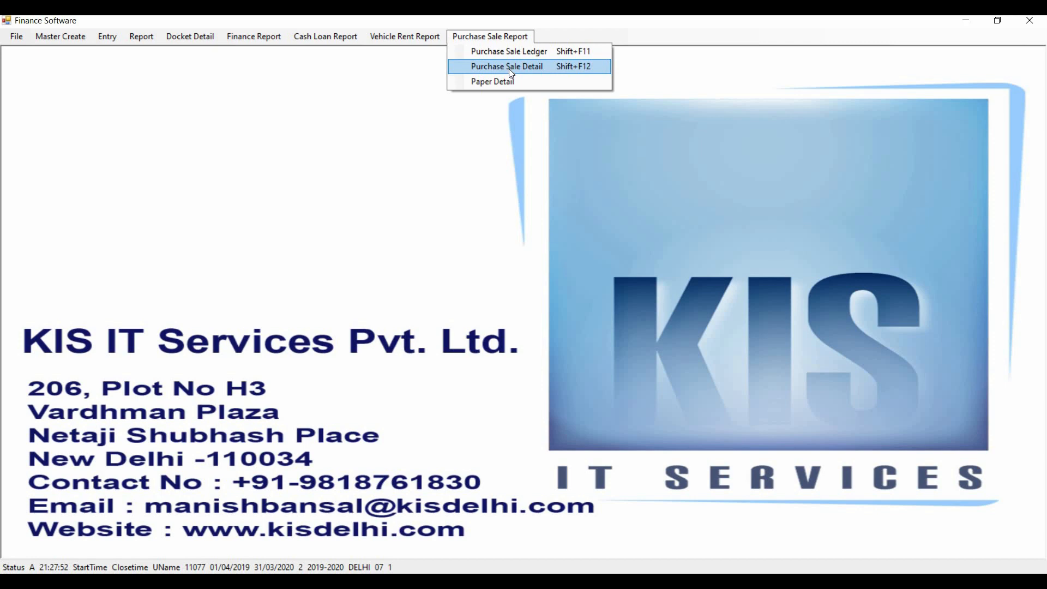
left_click(502, 81)
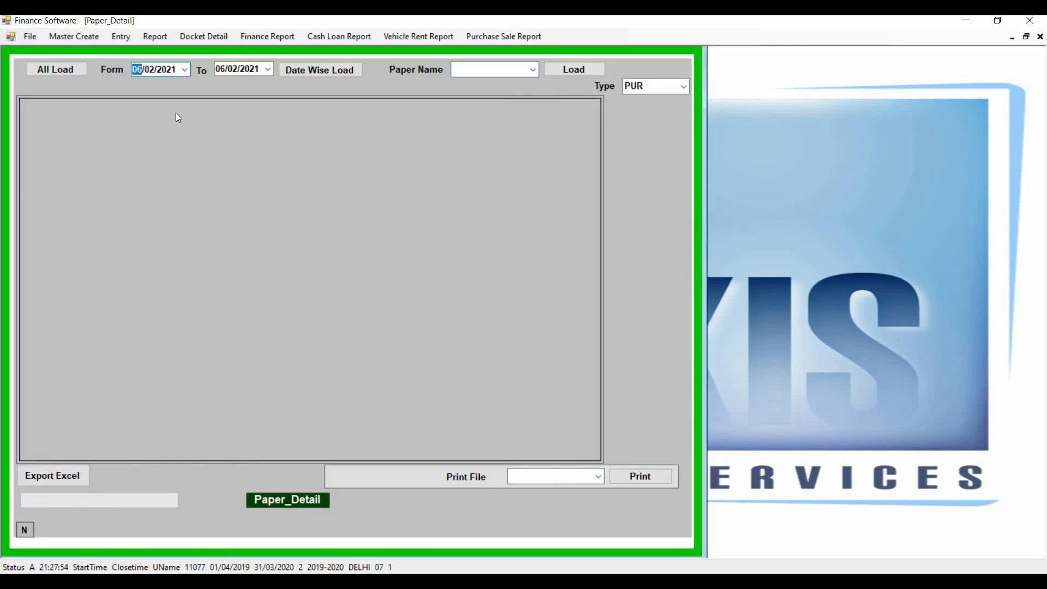
left_click(1039, 36)
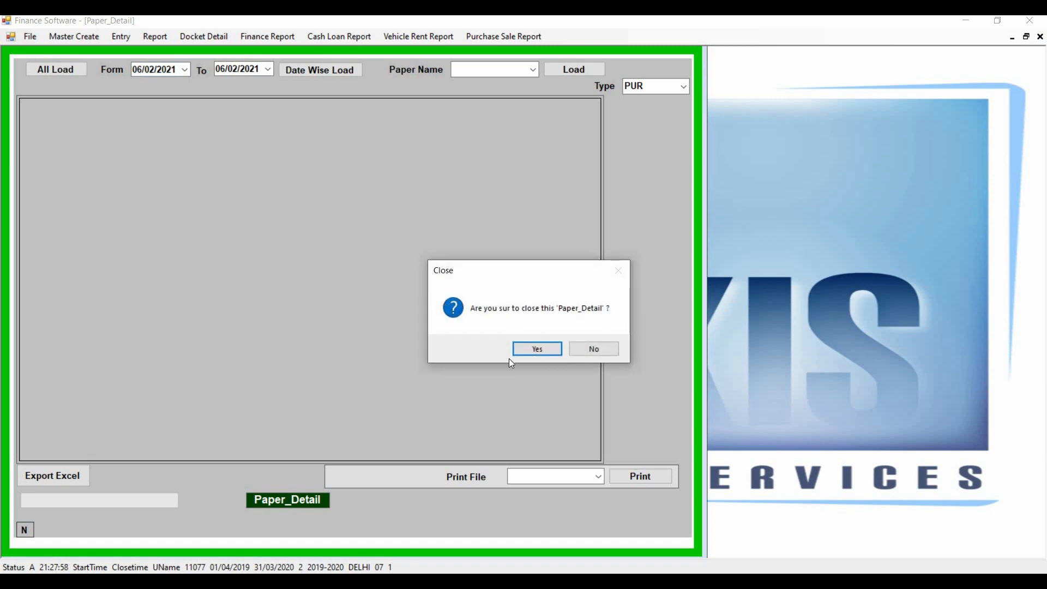
left_click(531, 352)
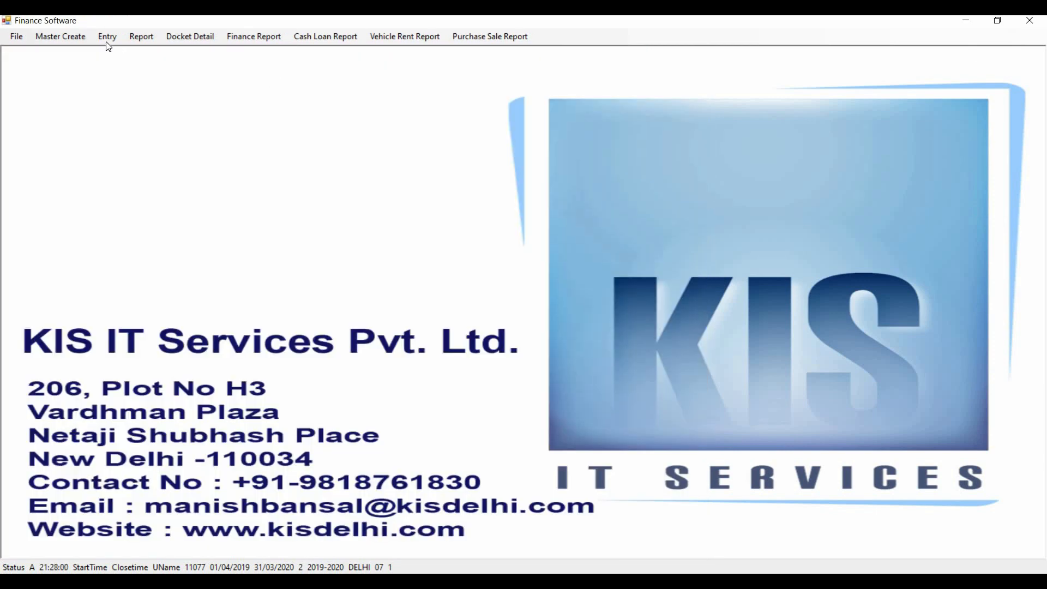
left_click(108, 41)
mouse_move(152, 53)
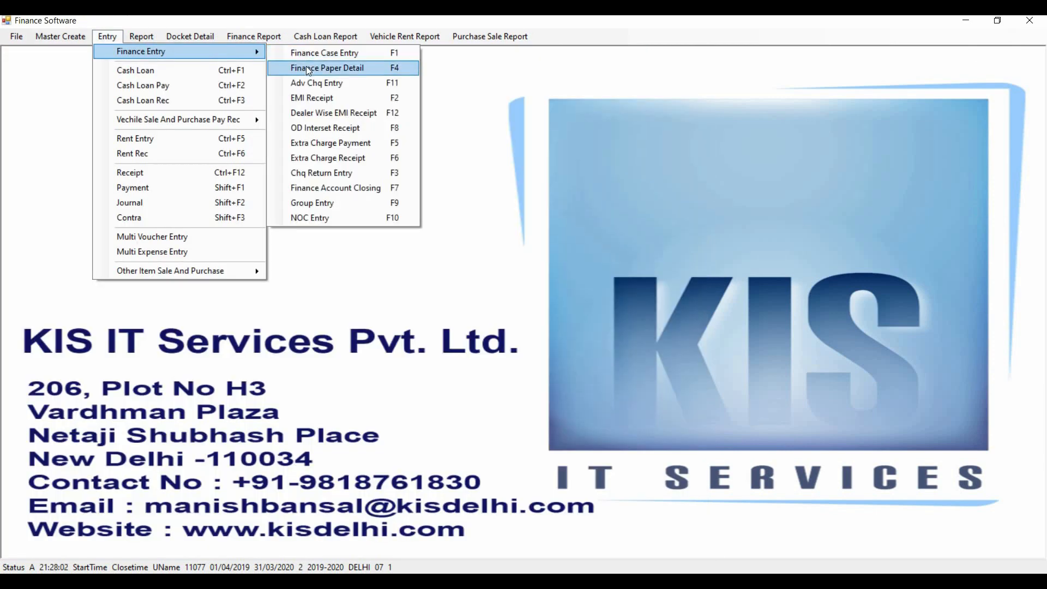
left_click(309, 69)
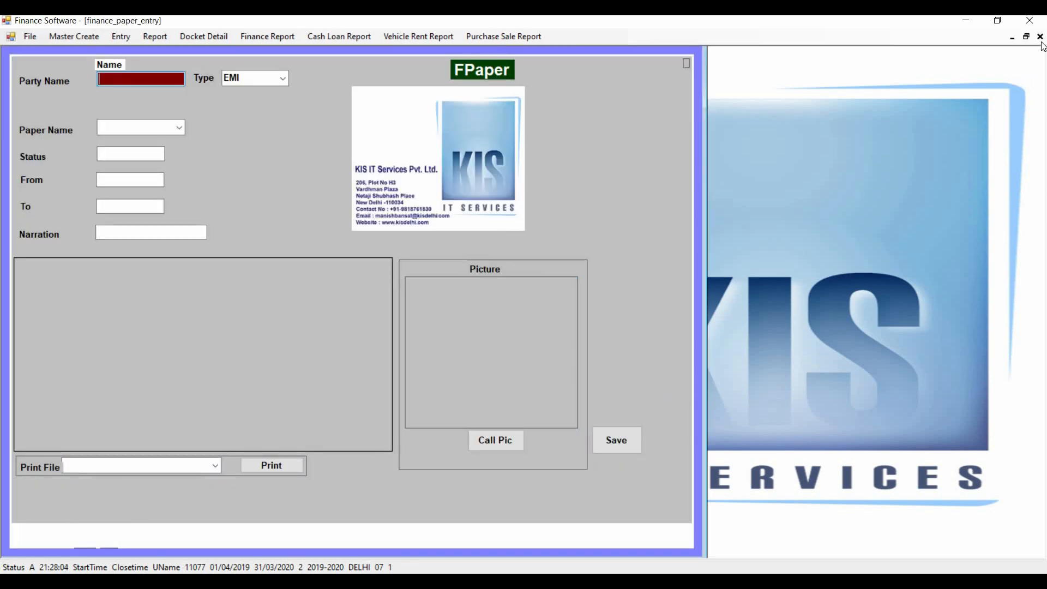
left_click(1040, 37)
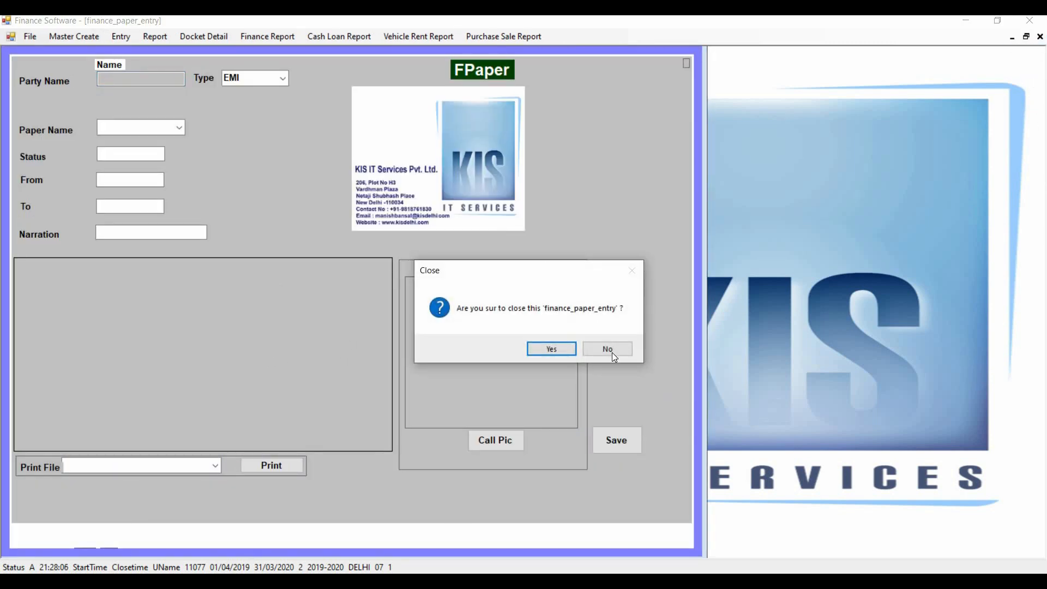
left_click(568, 351)
View the Paper Entry form for vehicle sale and purchase and close it without entering anything.
left_click(109, 36)
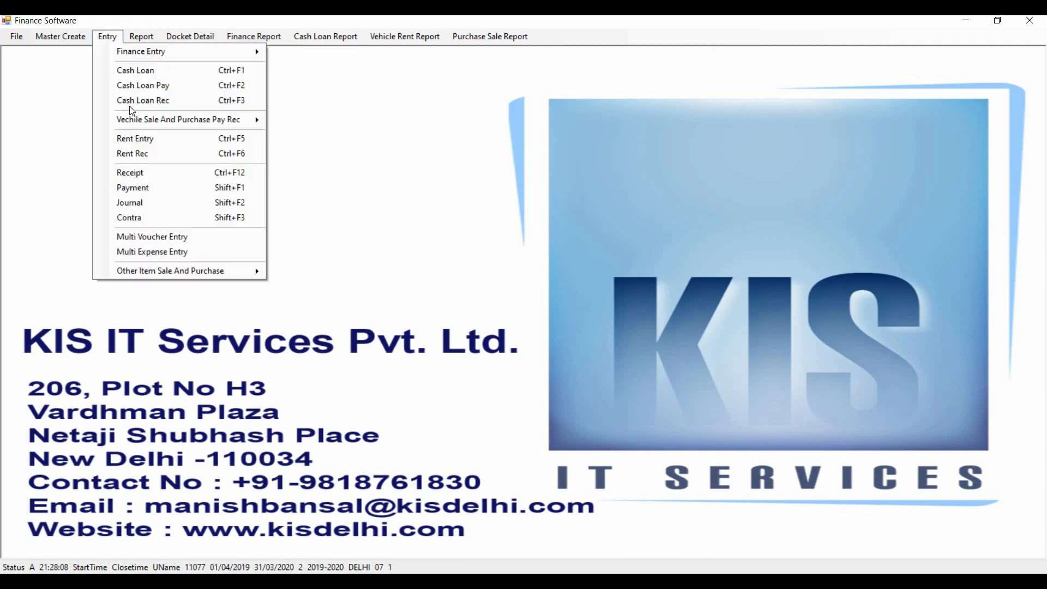
mouse_move(179, 119)
left_click(301, 181)
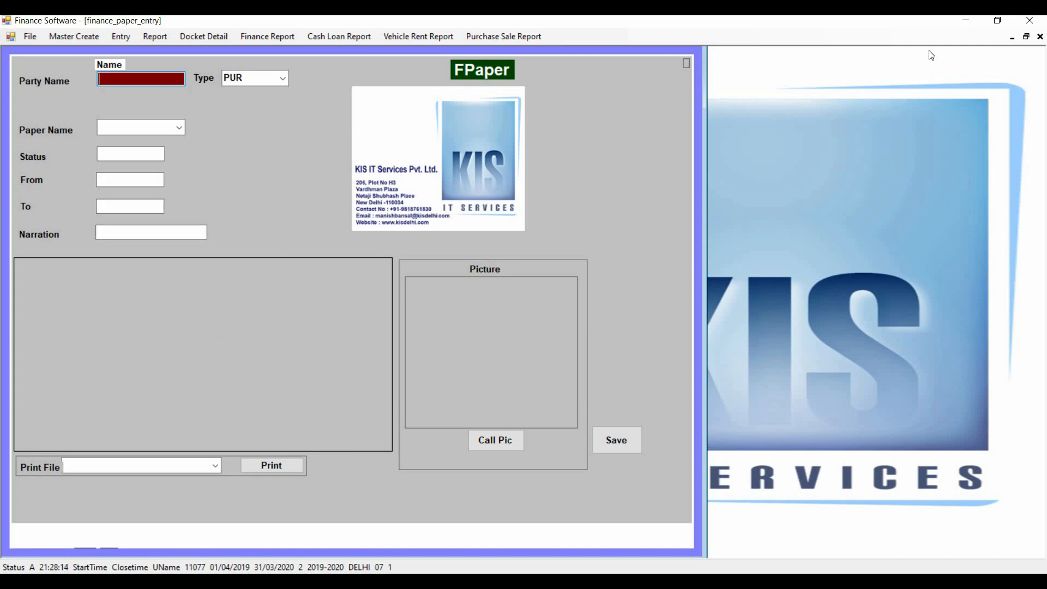
left_click(1040, 36)
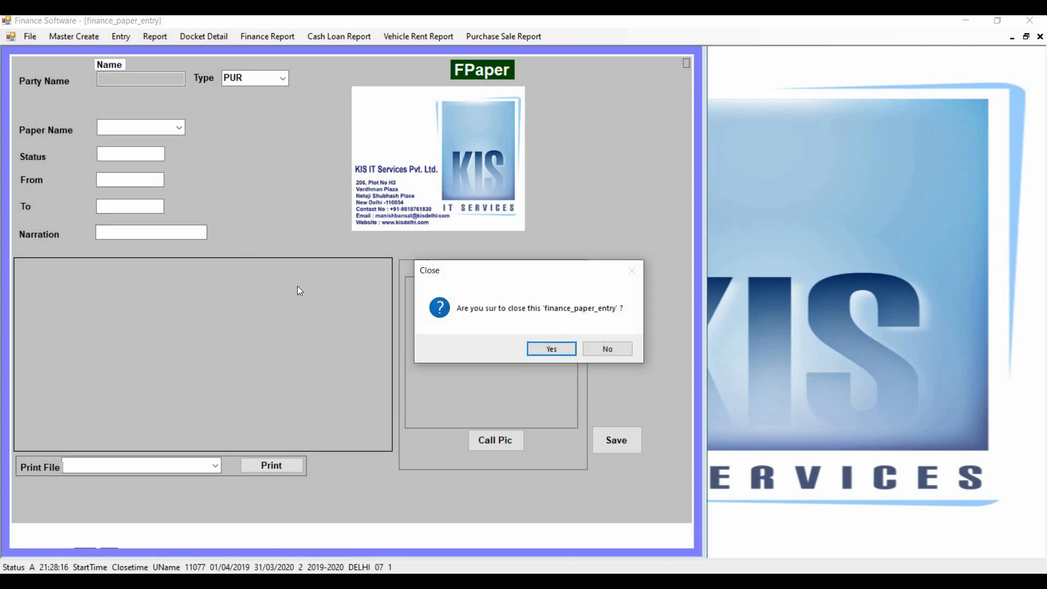
left_click(543, 350)
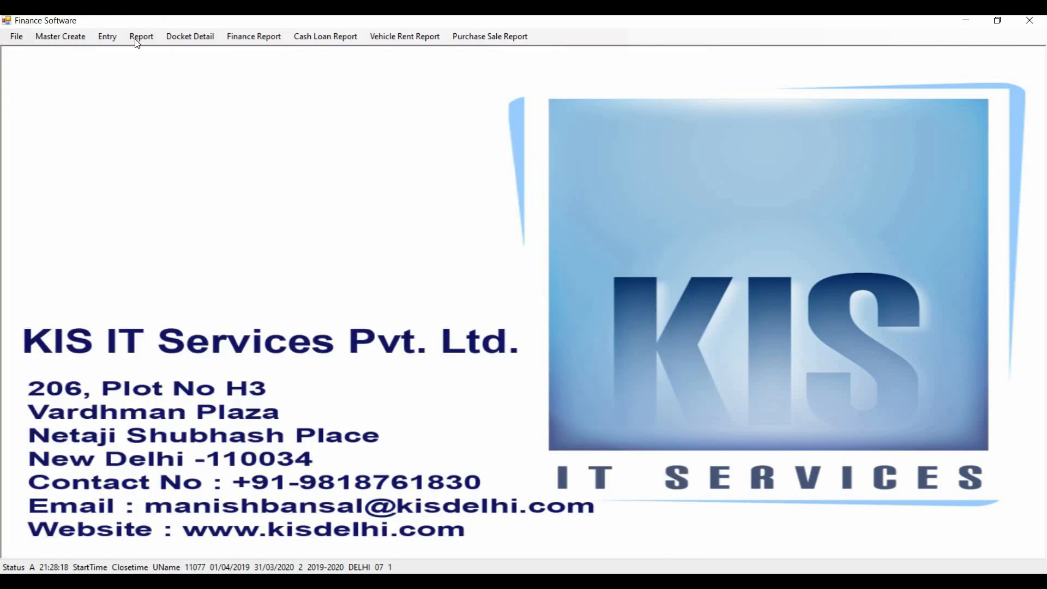
Open a new vehicle sale entry, keep the date 06/02/2021 and select the purchased vehicle owned by mdemo.
left_click(108, 41)
mouse_move(218, 119)
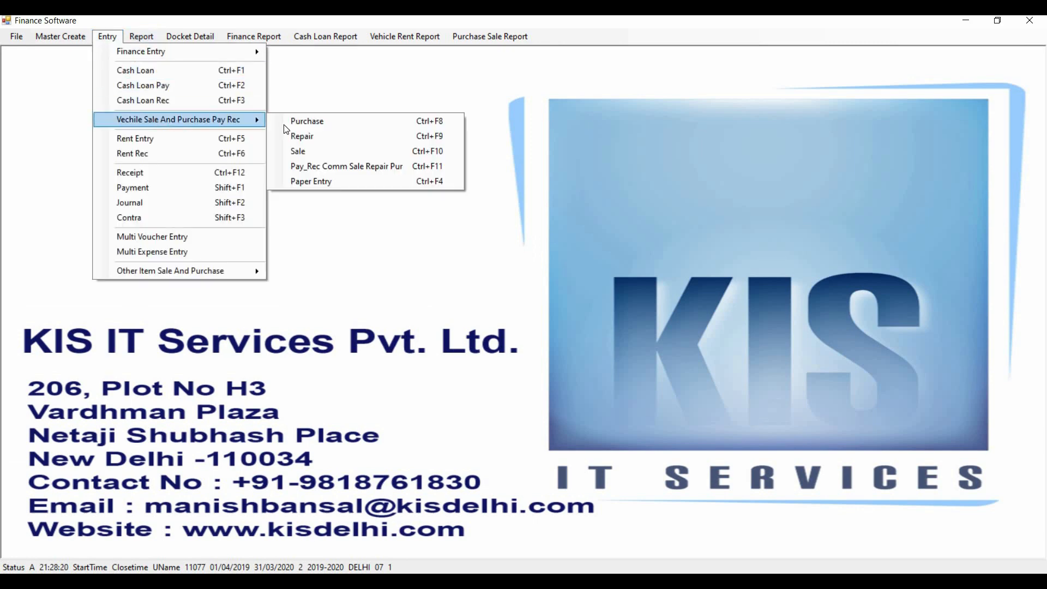
left_click(300, 152)
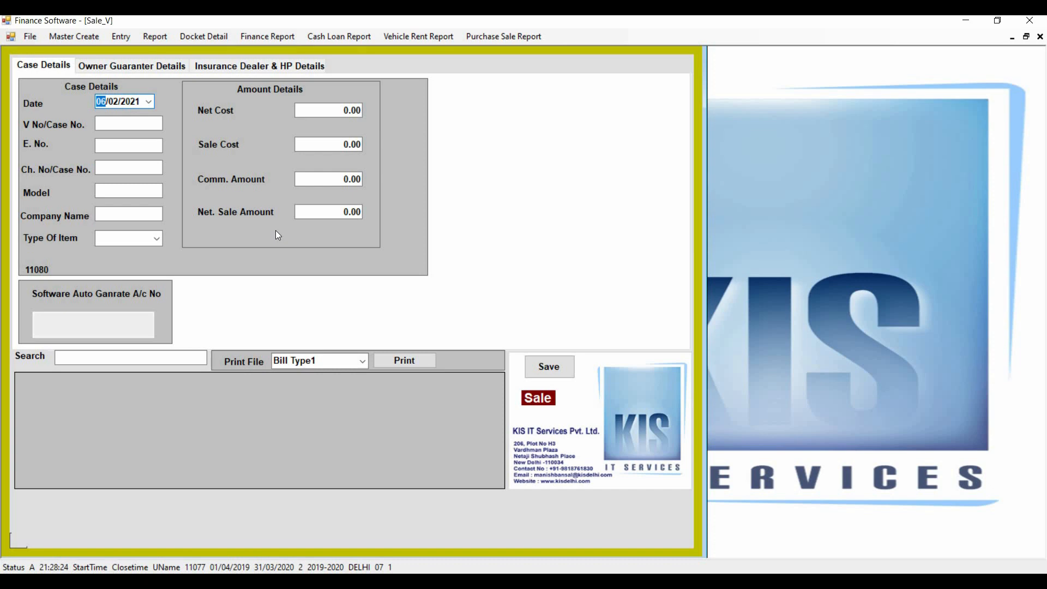
key("Return")
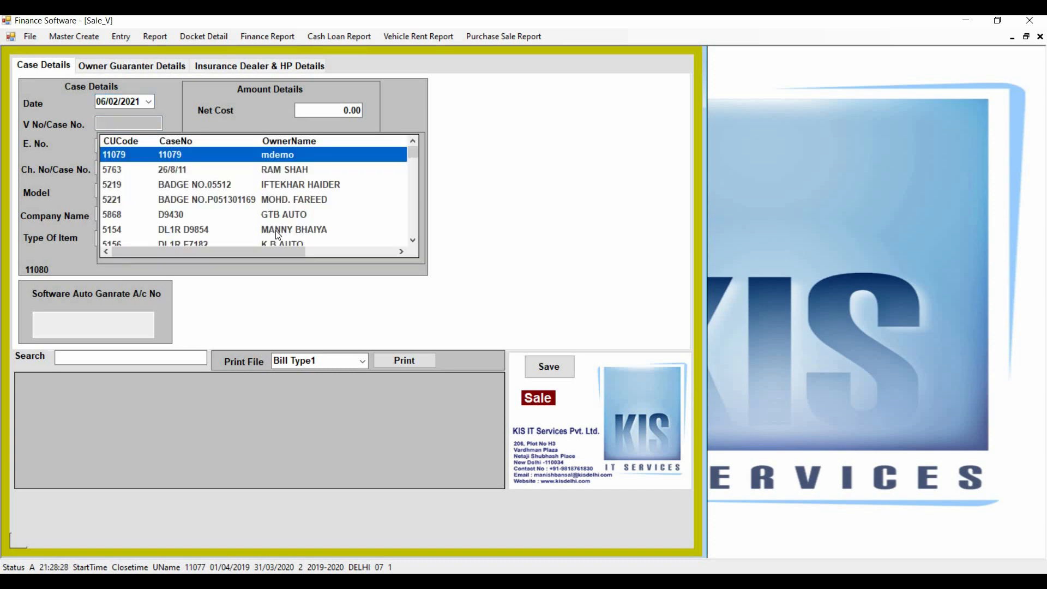
key("Return")
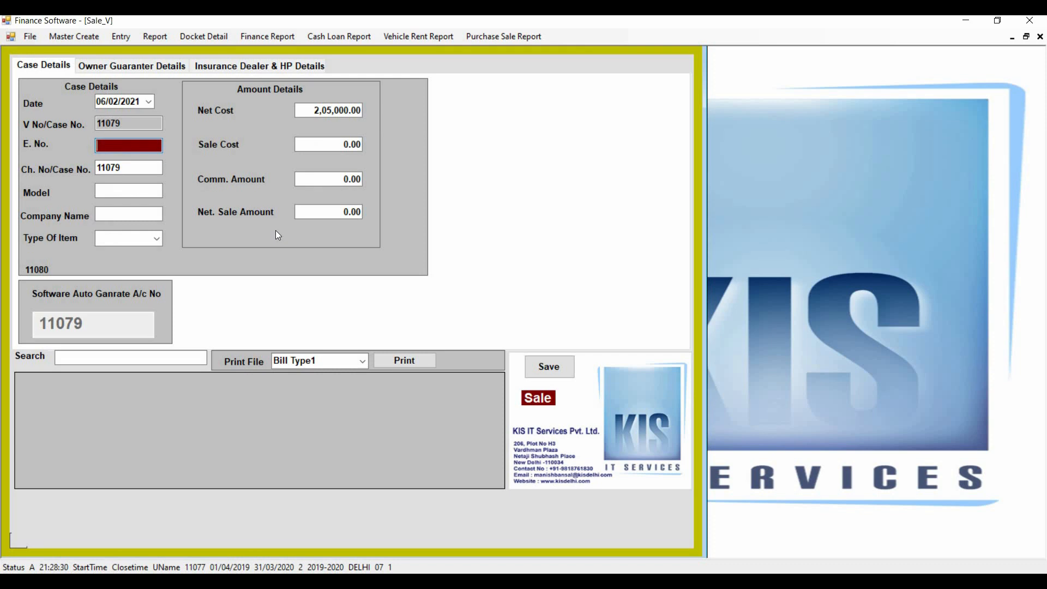
Leave the sale's E. No., model, company name and item type blank, keeping the loaded chassis number and net cost of 2,05,000.00.
key("Return")
key("Return")
key("Return")
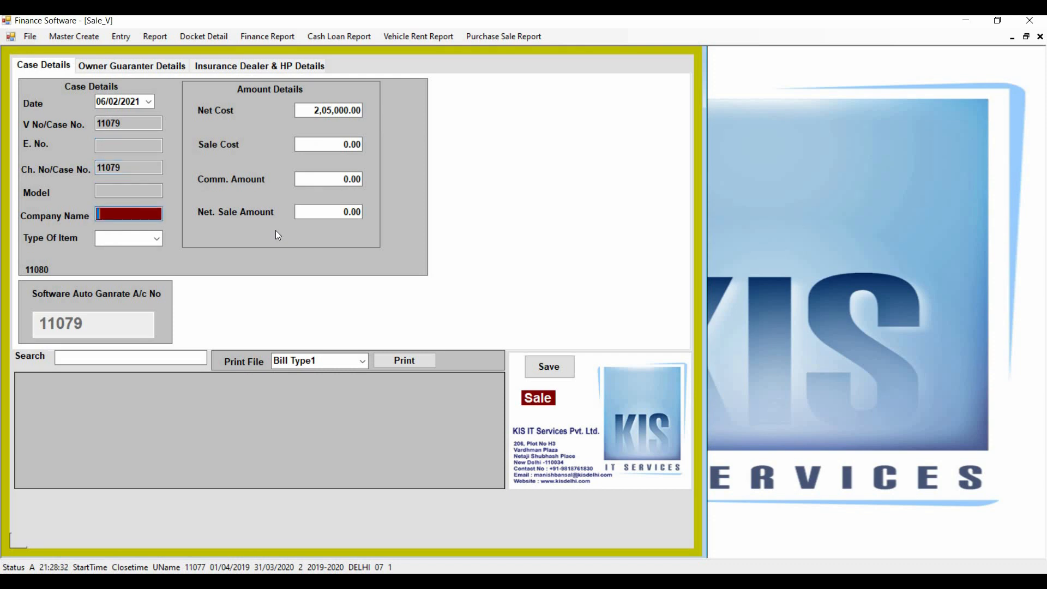
key("Return")
key("Return")
key("Return")
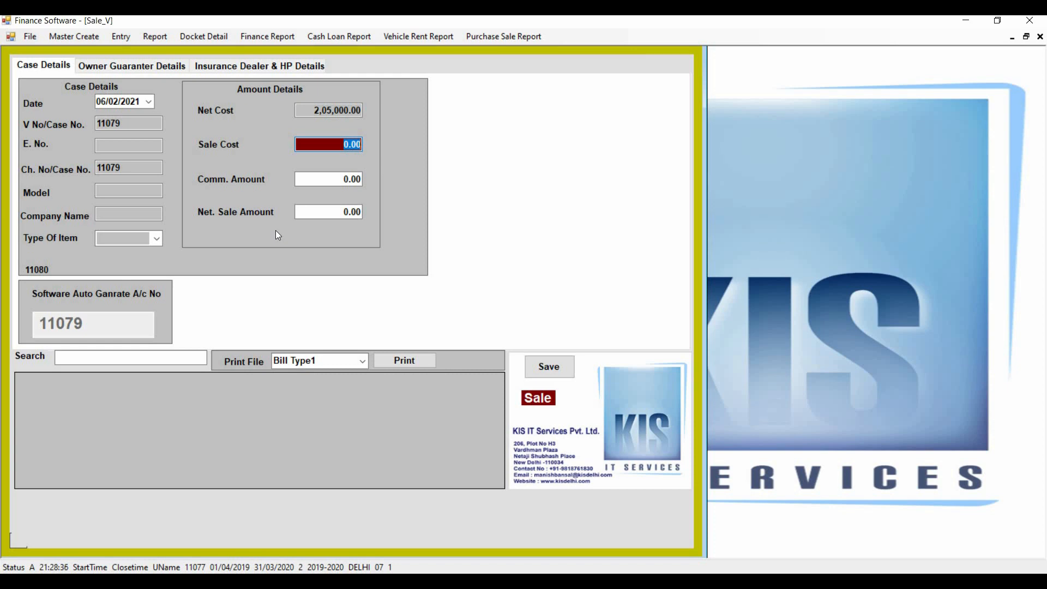
Set the vehicle's sale cost to 2,20,000.00 and keep the commission amount at 0.00.
type("2,20,00")
type("0000")
key("Return")
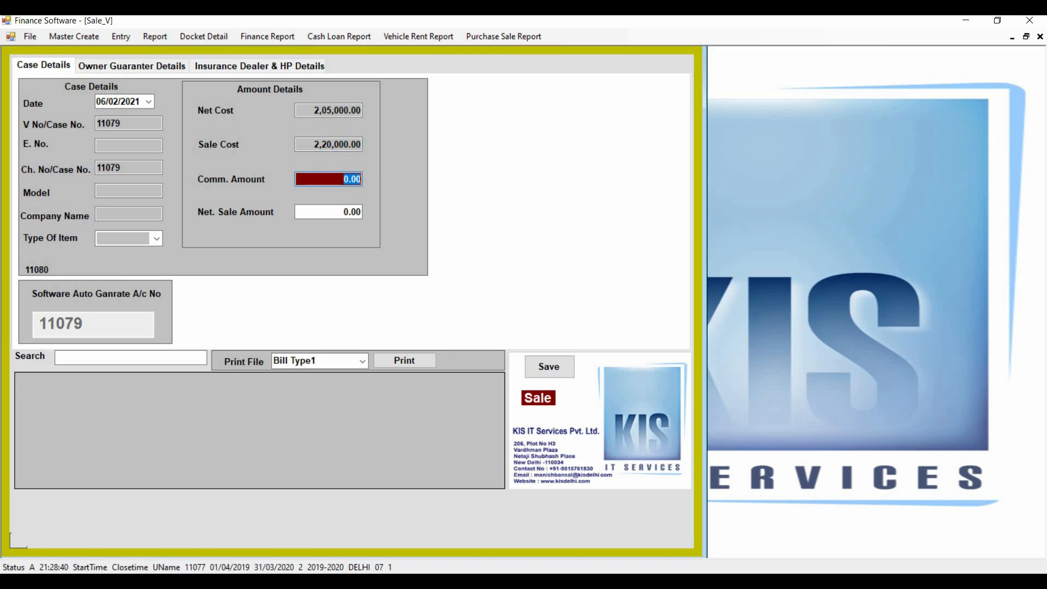
key("Return")
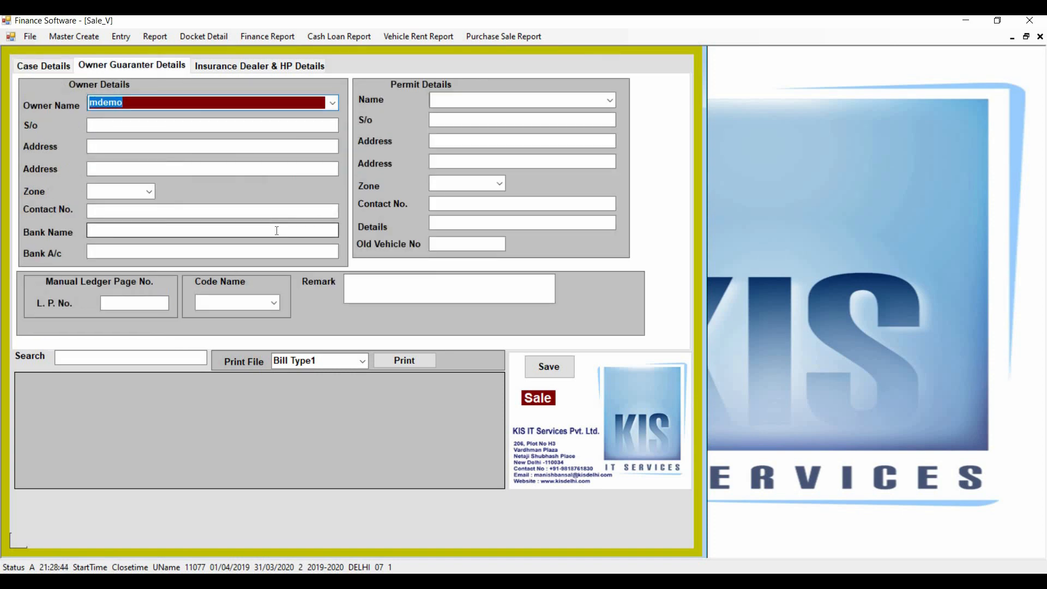
Keep mdemo as the sale's owner and leave the remaining owner, permit, ledger page, code name and remark fields blank.
key("Return")
key("Return")
key("Return")
key("Return")
key("Return")
key("Return")
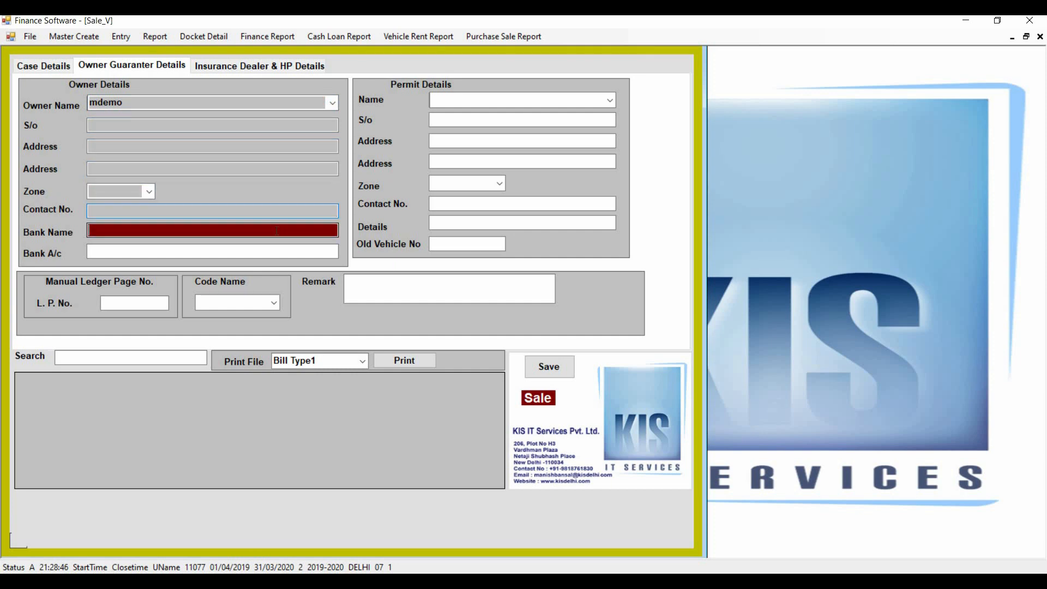
key("Return")
key("Return")
key("Return")
key("Return")
key("Return")
key("Return")
key("Return")
key("Return")
key("Return")
key("Return")
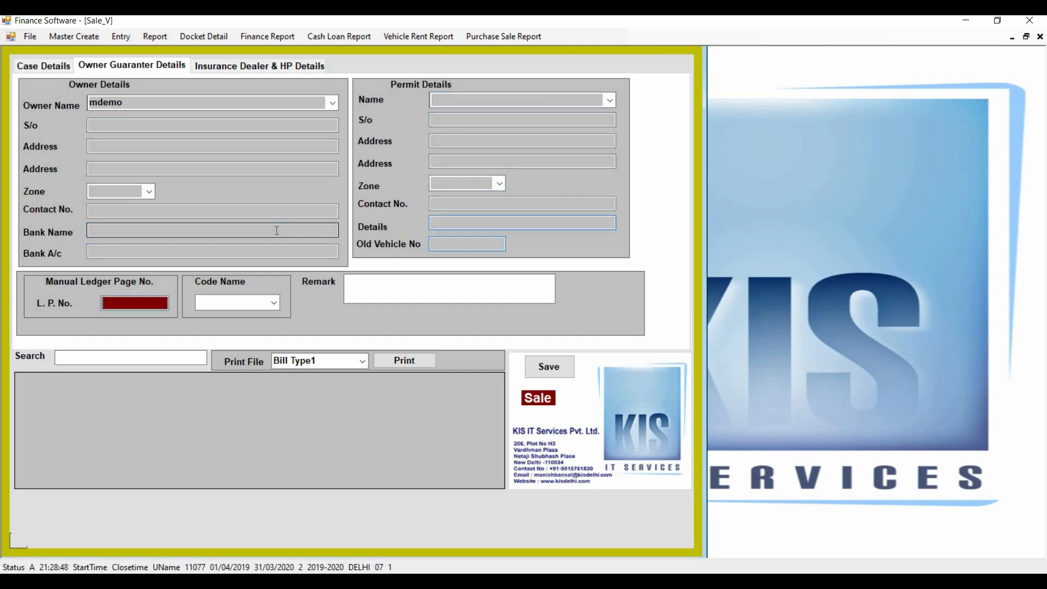
key("Return")
key("Return")
key("Return")
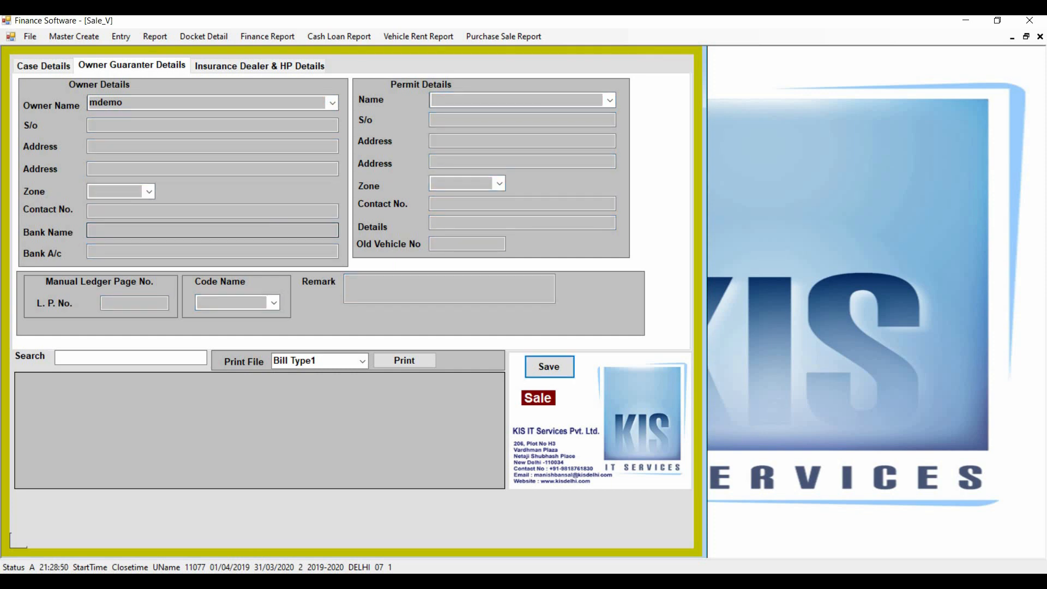
Save the vehicle sale entry and close the sale form.
key("Return")
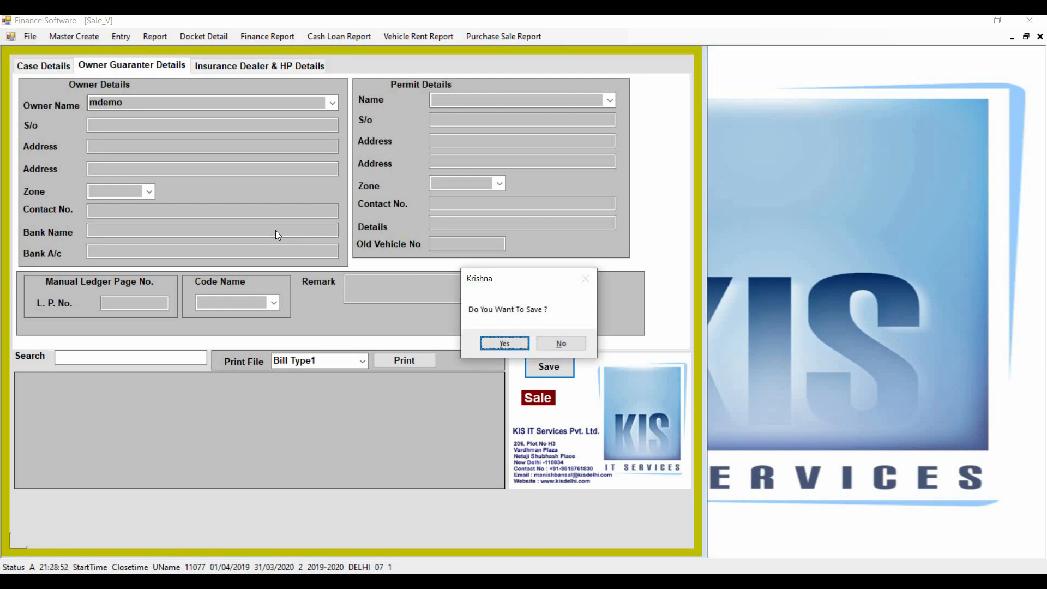
key("Return")
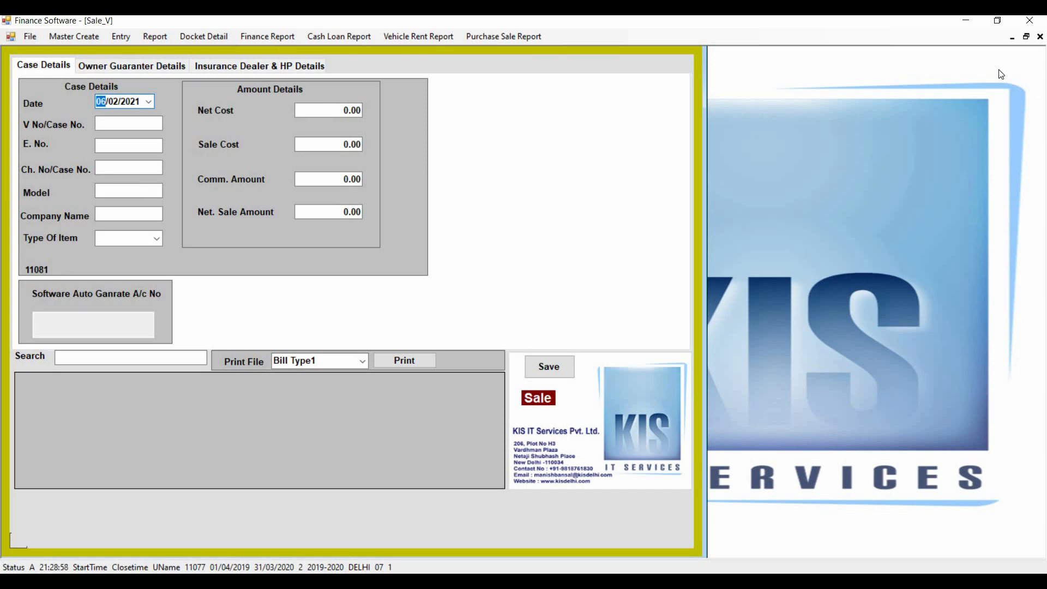
left_click(1040, 36)
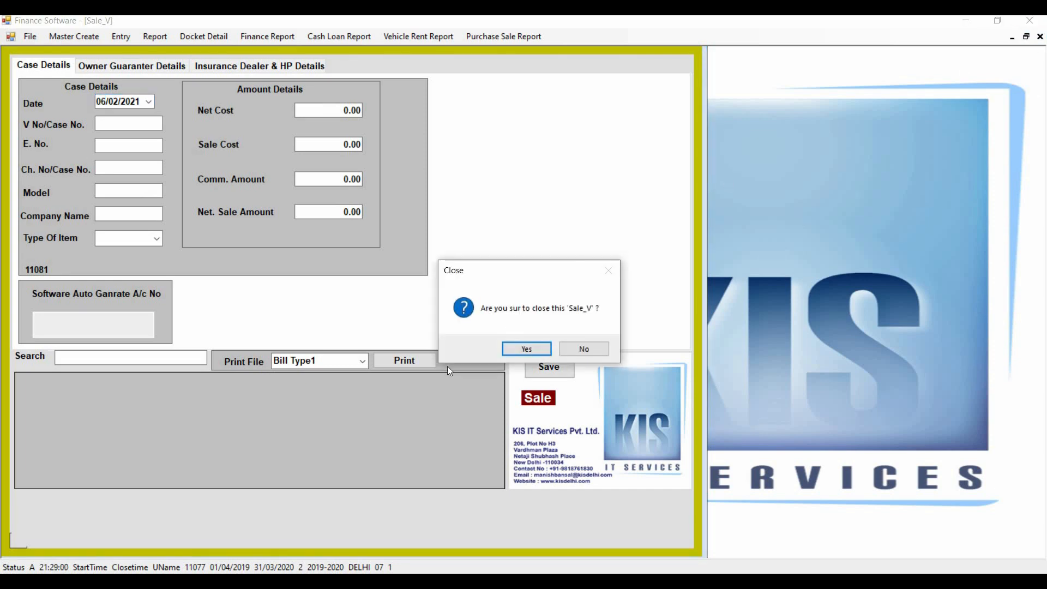
left_click(515, 353)
Open the Purchase Sale Ledger, search for demo and load the mdemo vehicle's account.
left_click(490, 38)
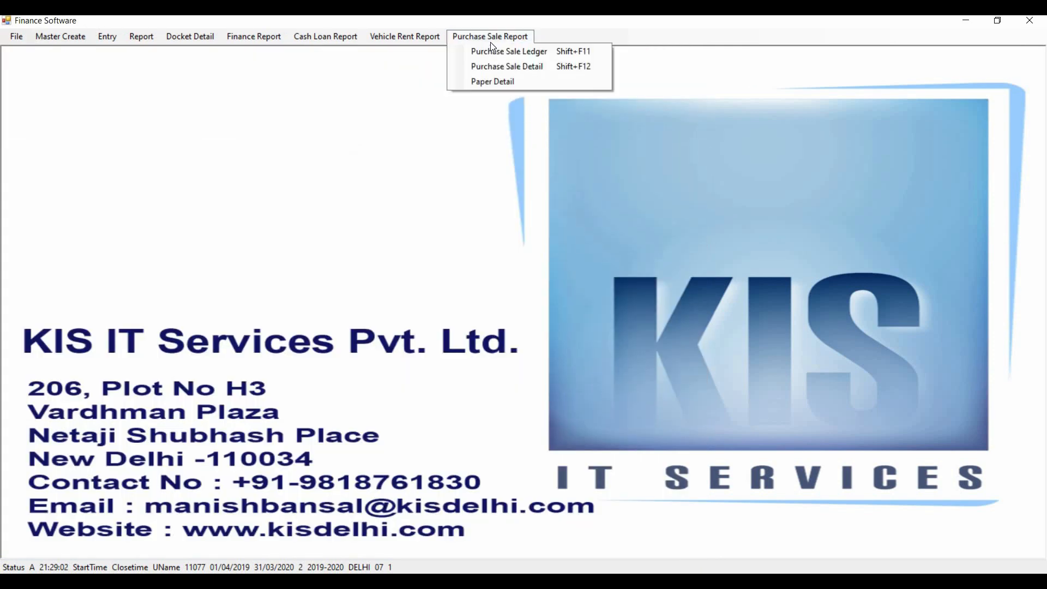
left_click(489, 53)
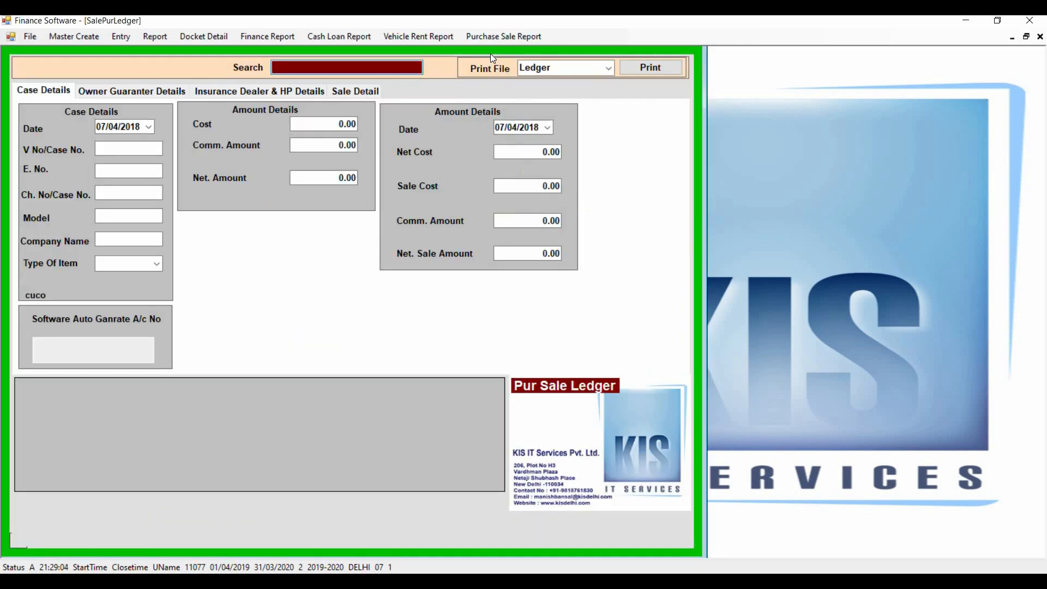
type("demo")
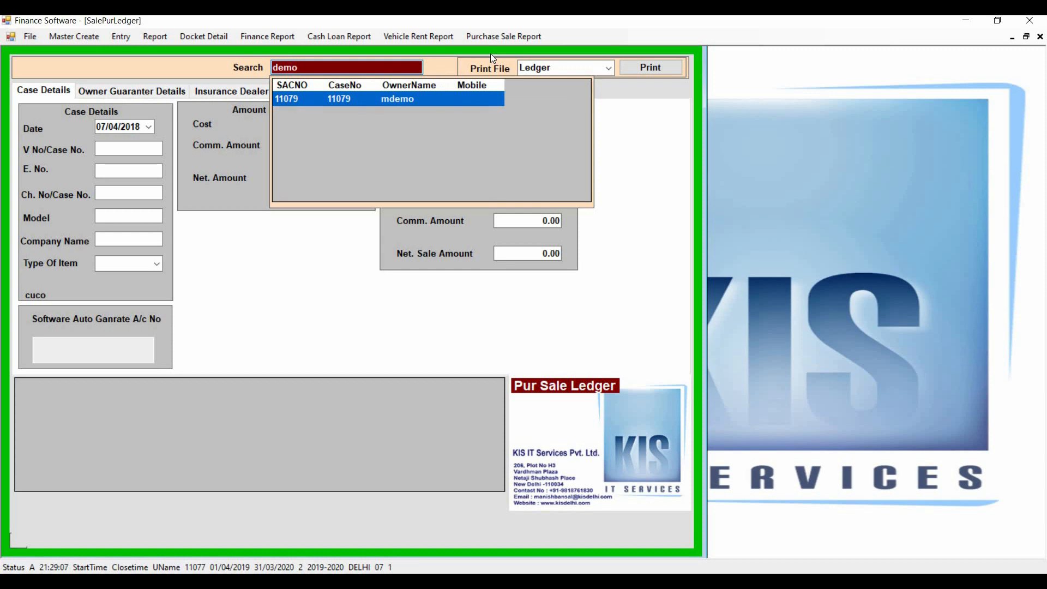
key("Down")
key("Return")
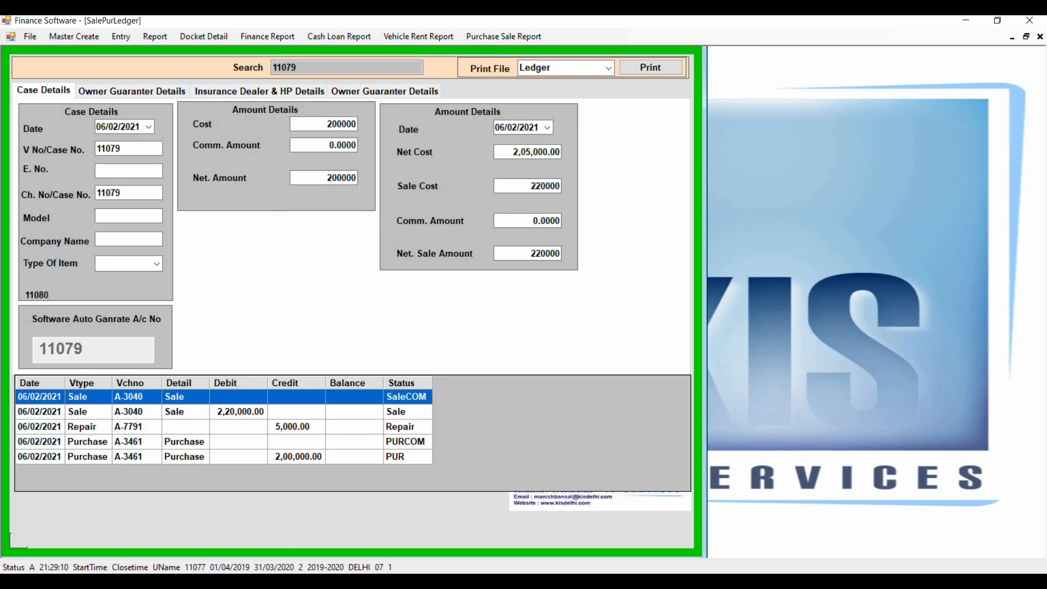
Examine the ledger's purchase and sale rows along with the sale cost and net sale amount.
left_click(283, 456)
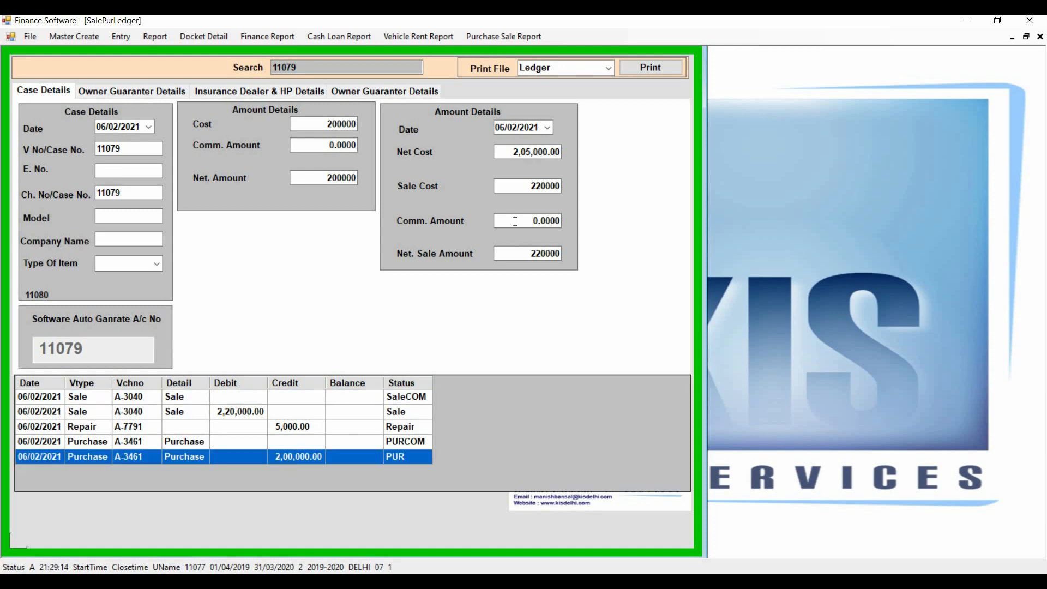
left_click(249, 413)
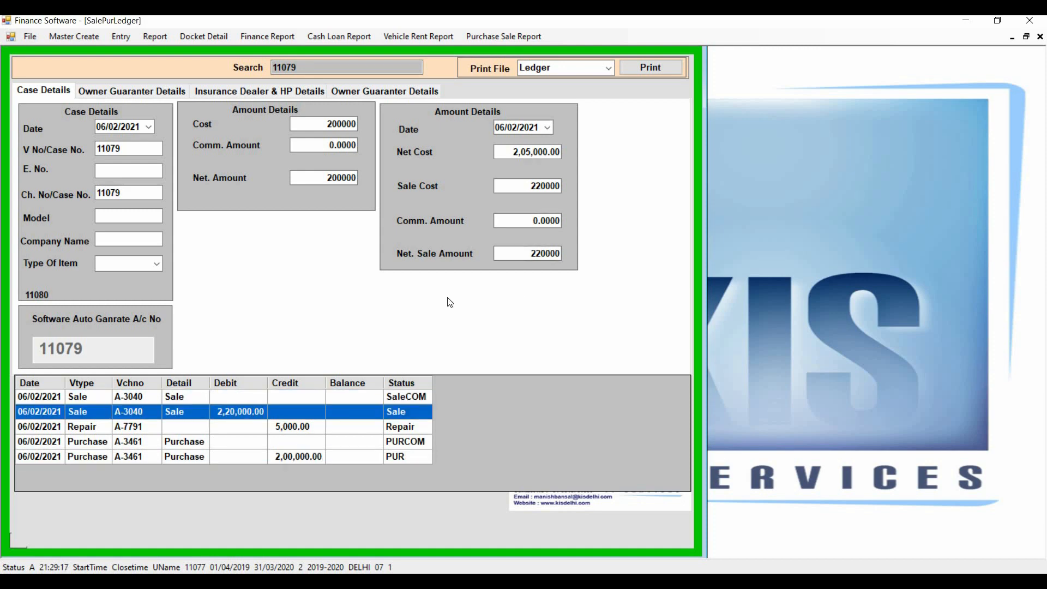
double_click(531, 185)
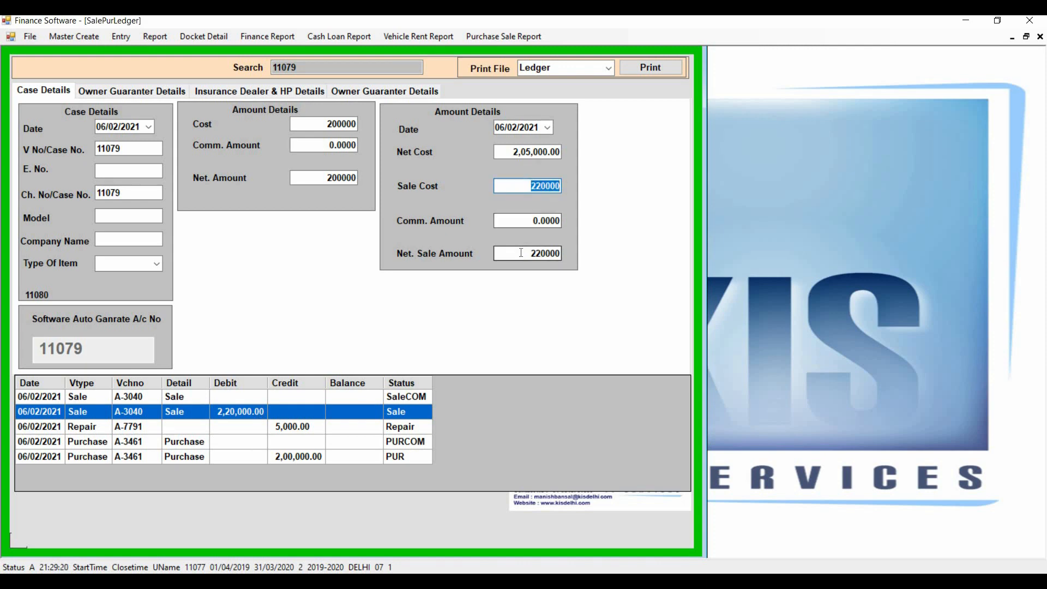
key("Tab")
key("Tab")
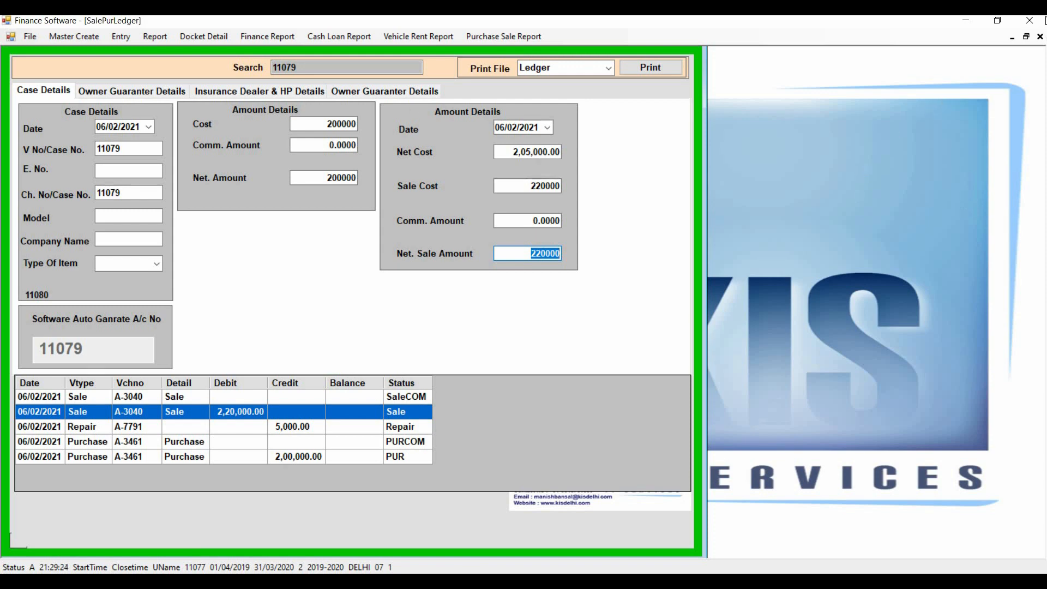
View the purchase owner and sale owner details in the ledger and close it.
left_click(116, 89)
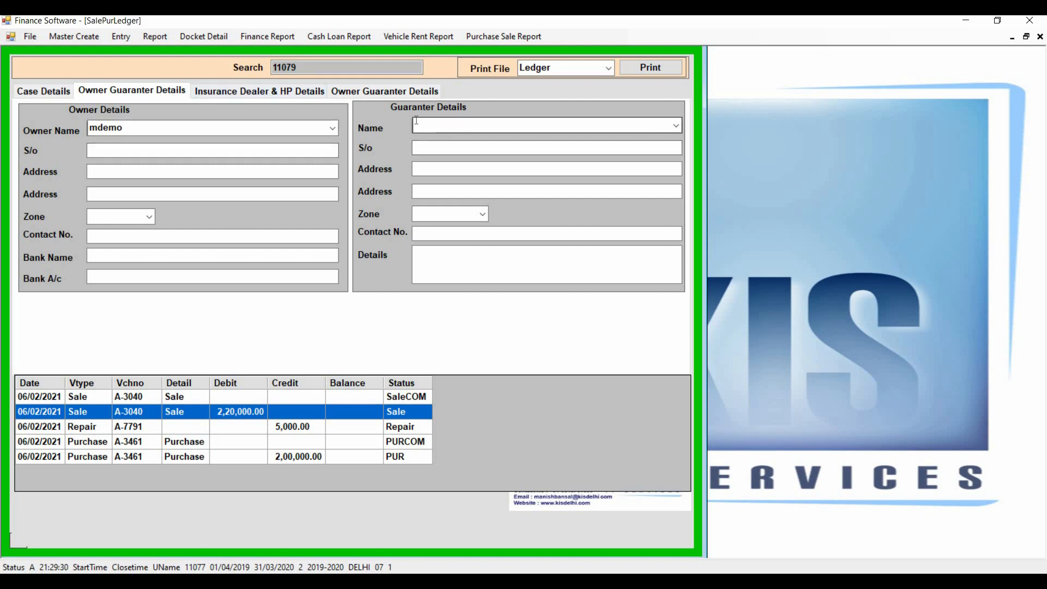
left_click(349, 92)
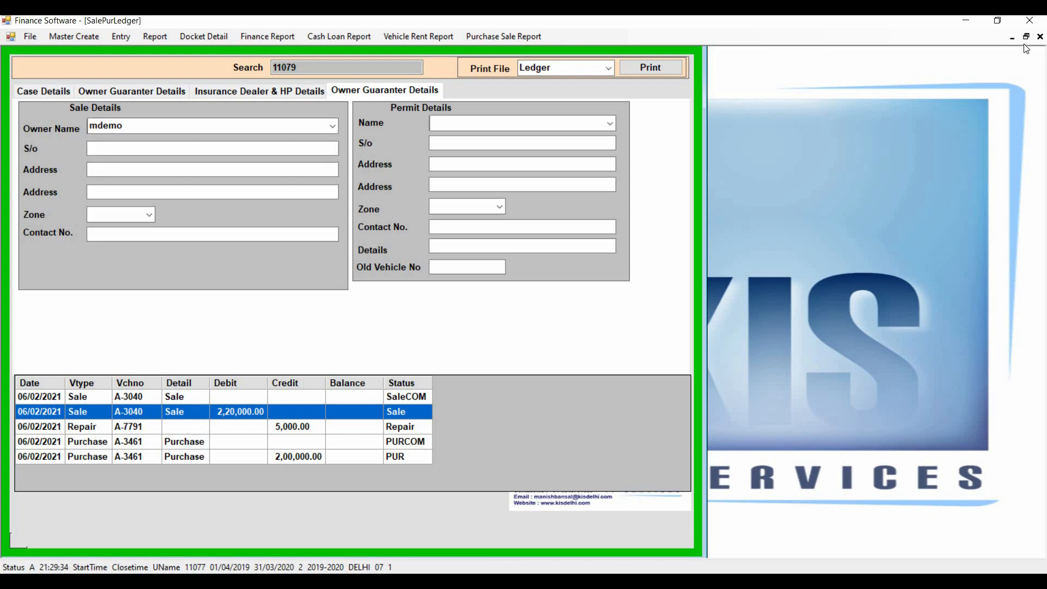
left_click(1039, 37)
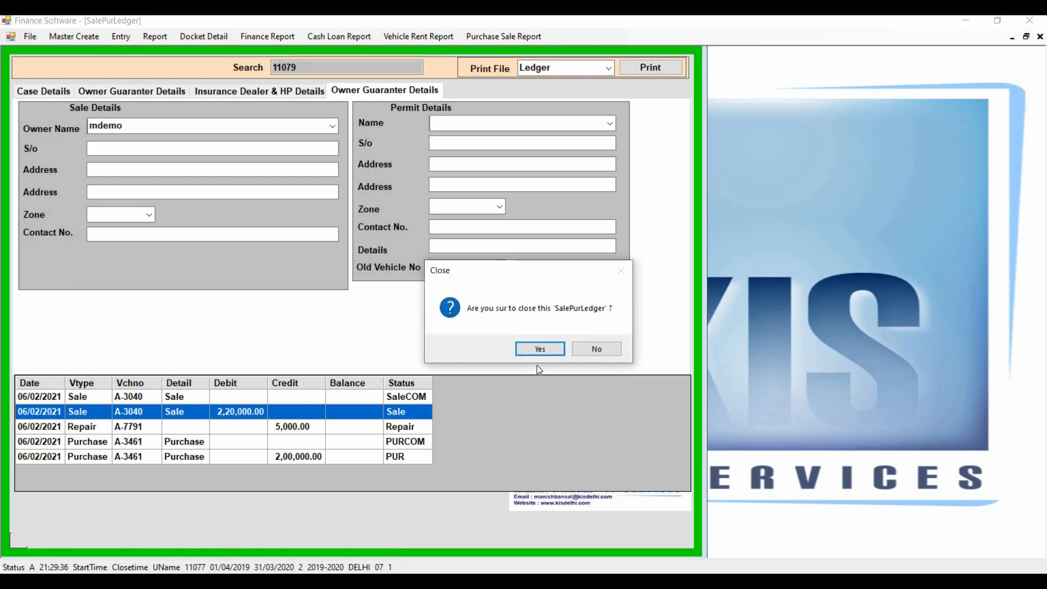
left_click(542, 348)
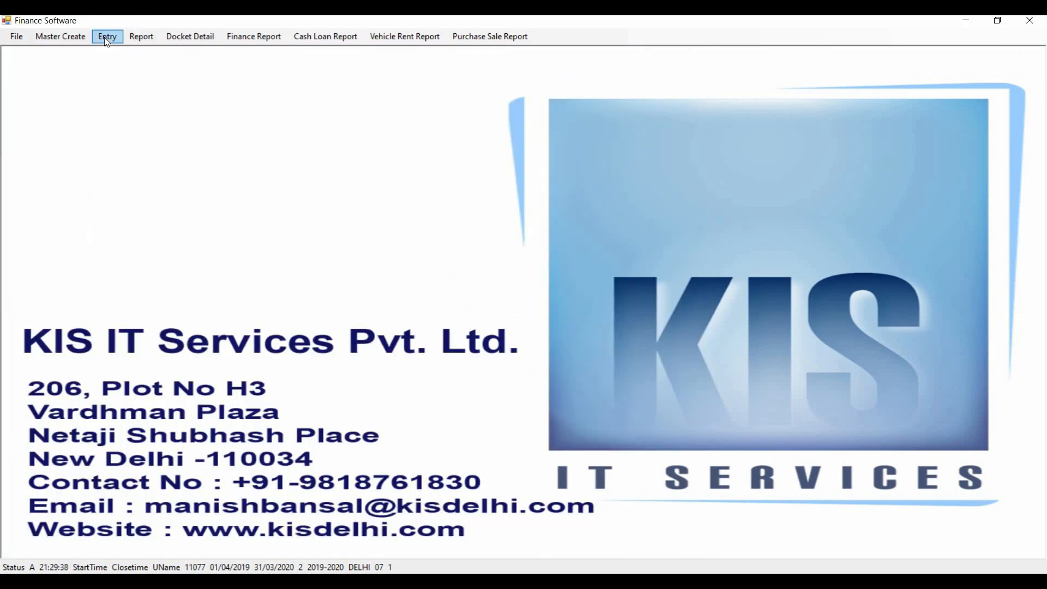
Open a new vehicle commission, sale, repair and purchase payment entry, keeping Pay_Rec type PUR, type A and date 06/02/2021.
left_click(105, 37)
mouse_move(240, 119)
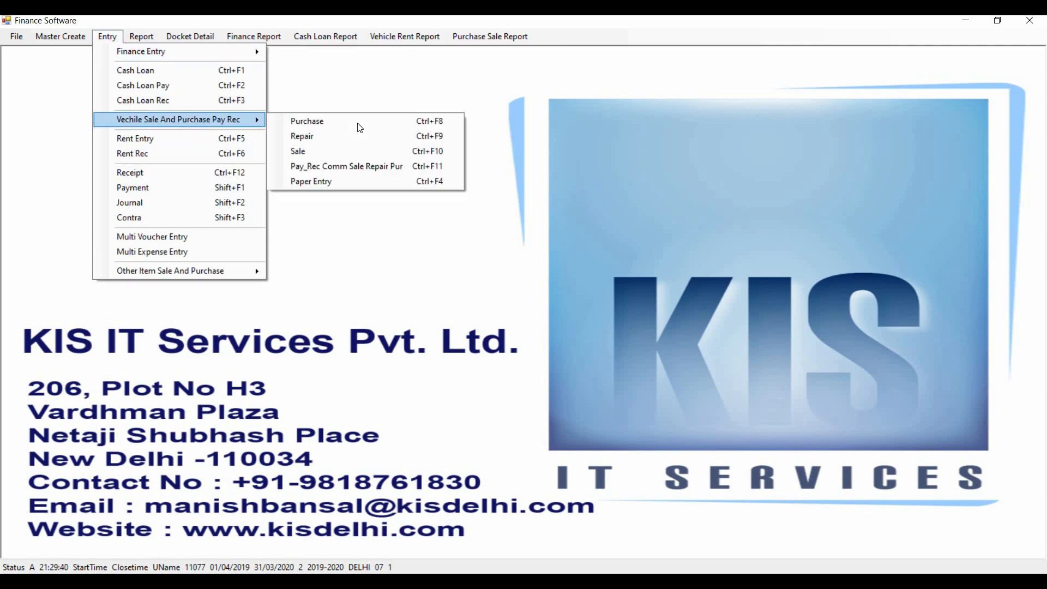
left_click(351, 166)
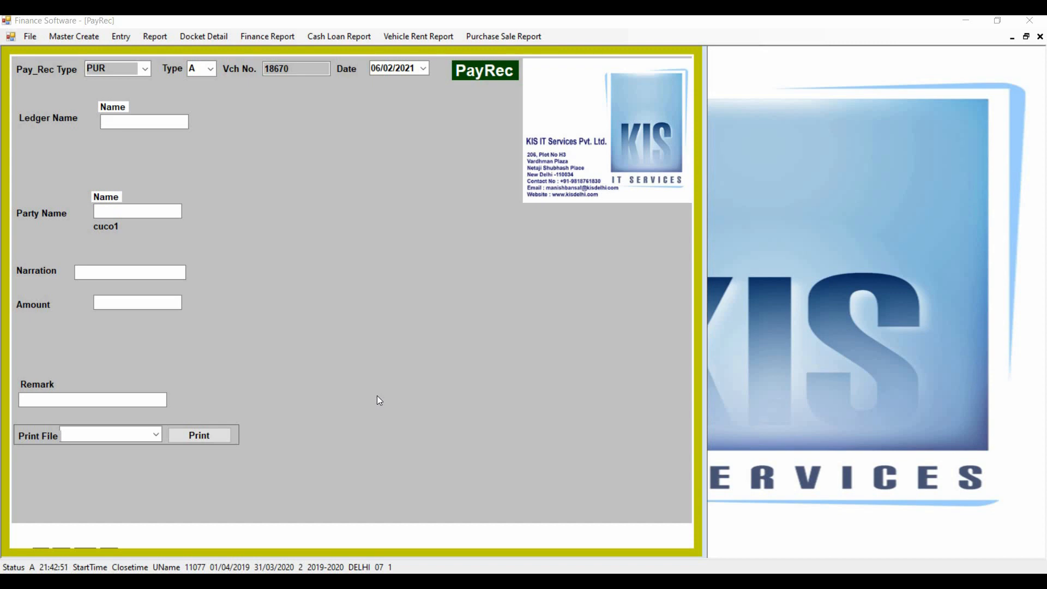
left_click(125, 69)
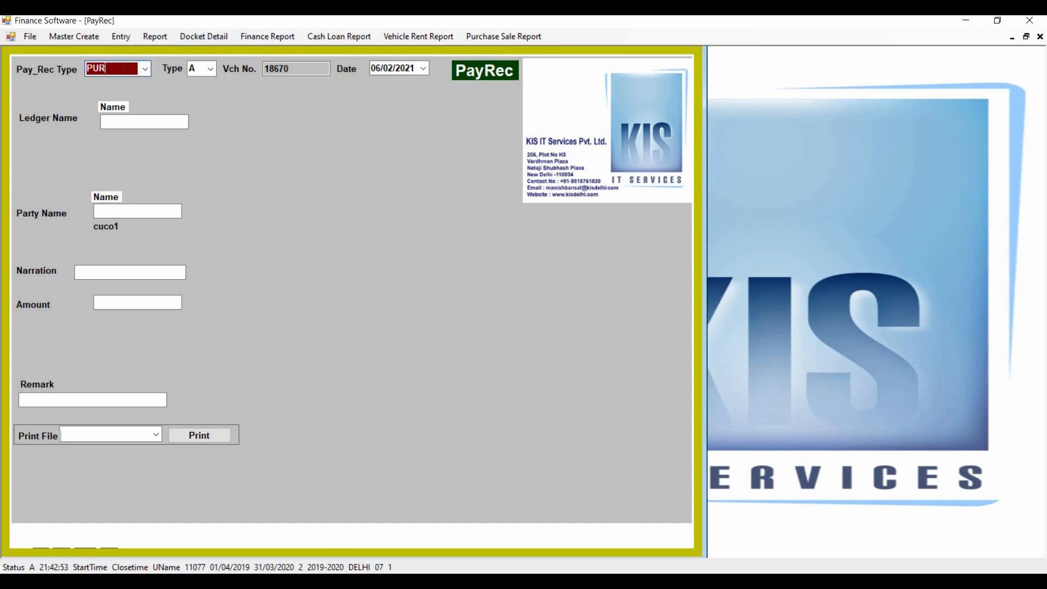
key("Return")
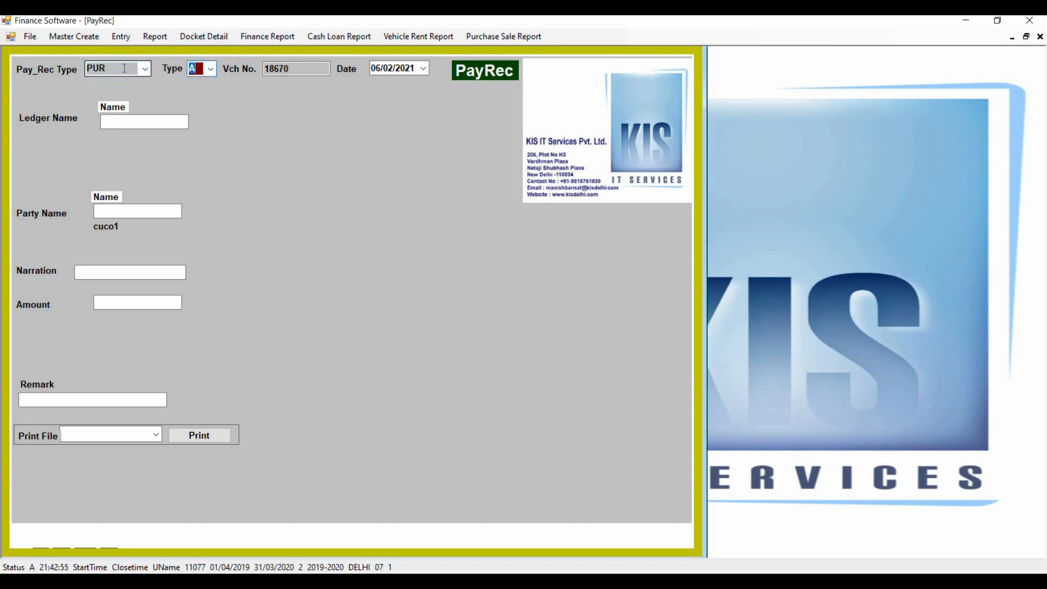
key("Return")
key("Return")
key("Return")
key("Return")
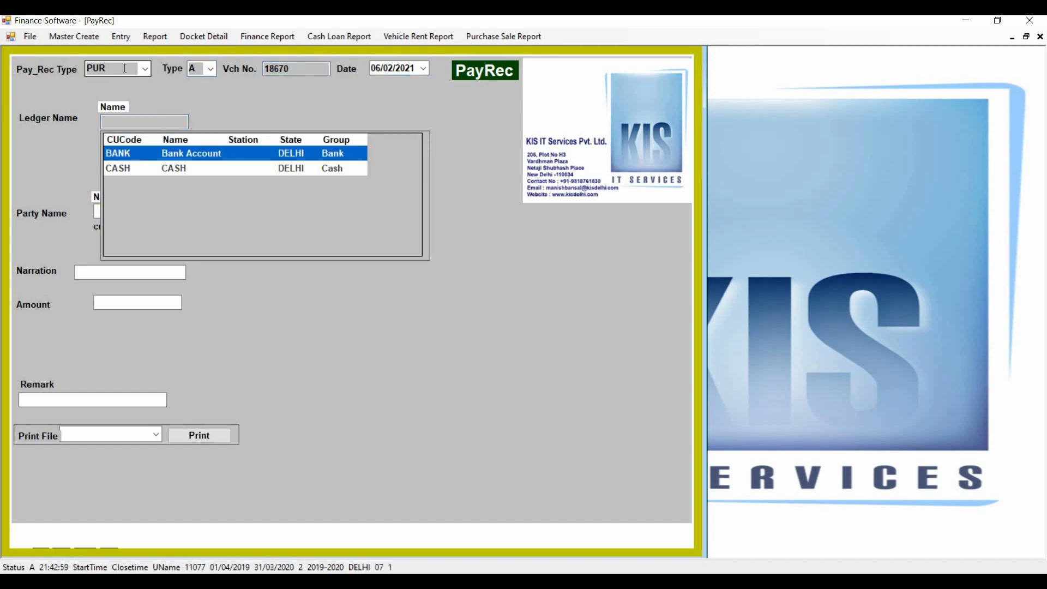
Choose CASH as the payment's ledger and find the mdemo vehicle with demo as its party.
key("Down")
key("Return")
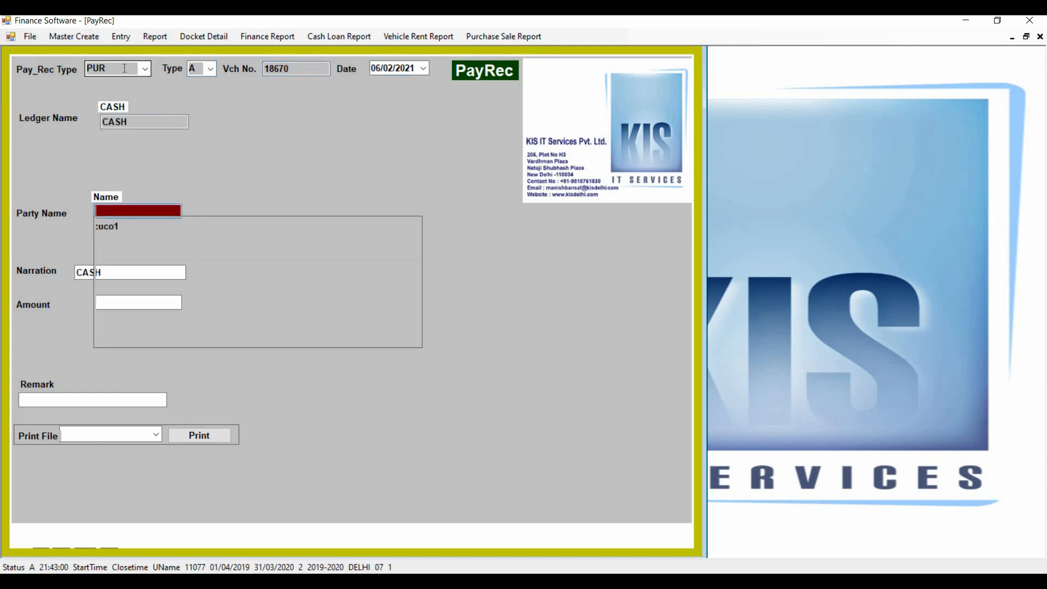
key("Return")
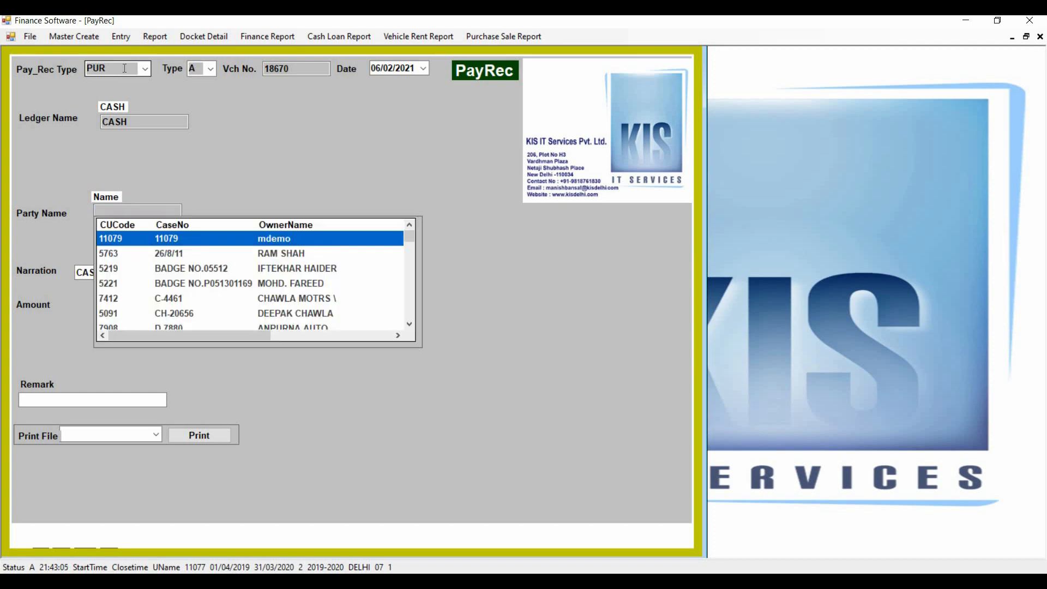
left_click(118, 212)
type("demo")
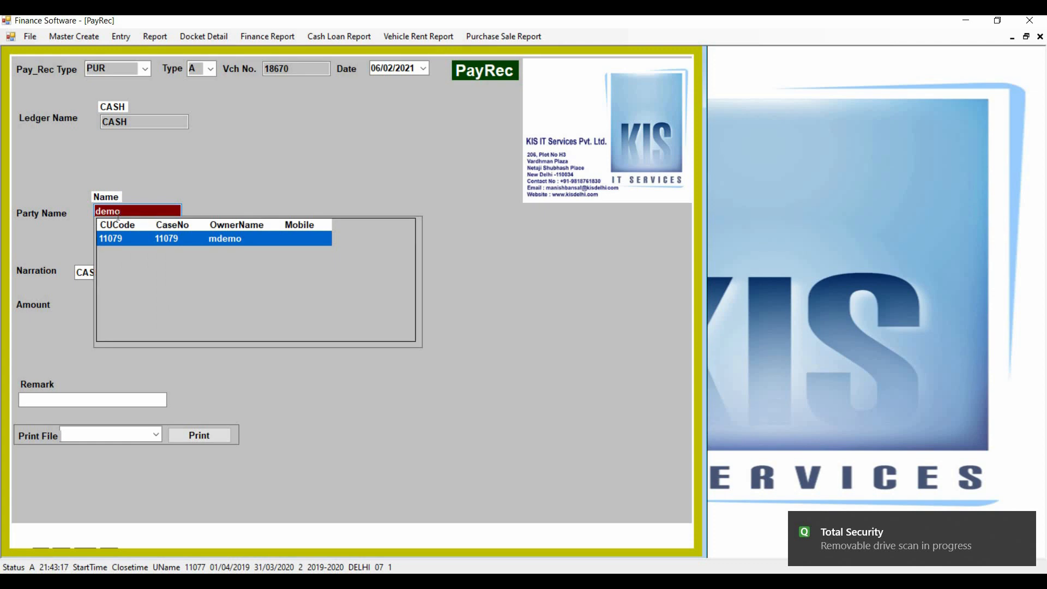
key("Return")
key("Return")
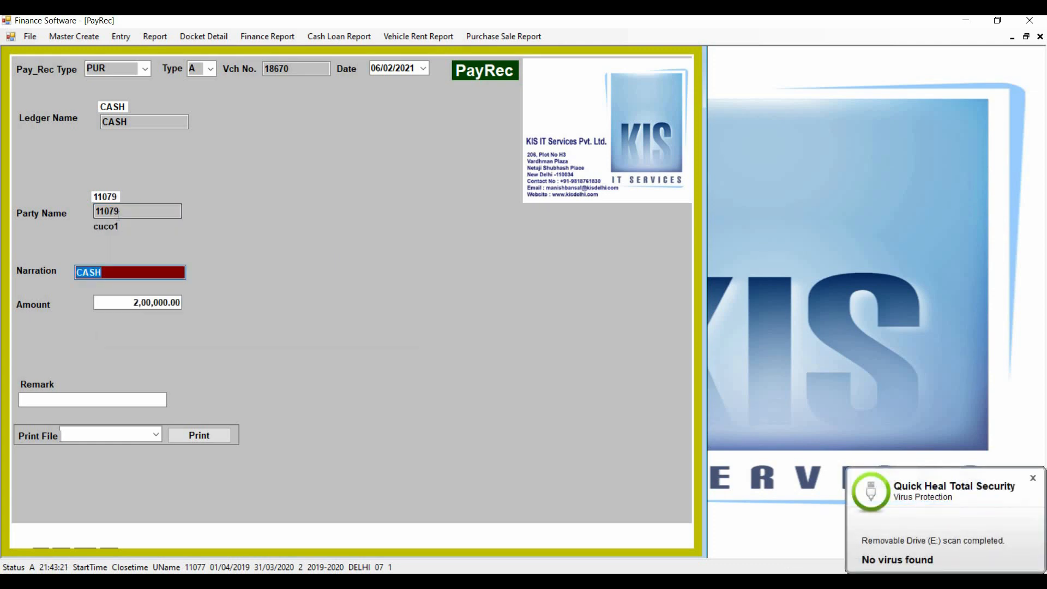
Keep the narration CASH and amount 2,00,000.00, leave the remark blank, then save the payment and close the form.
key("Return")
key("Return")
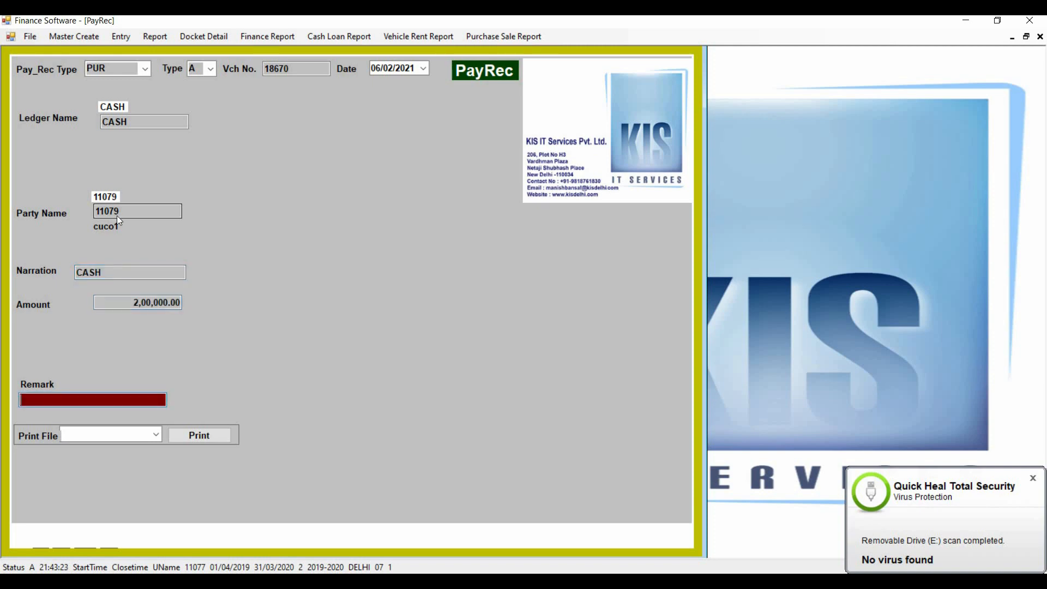
key("Return")
key("Return")
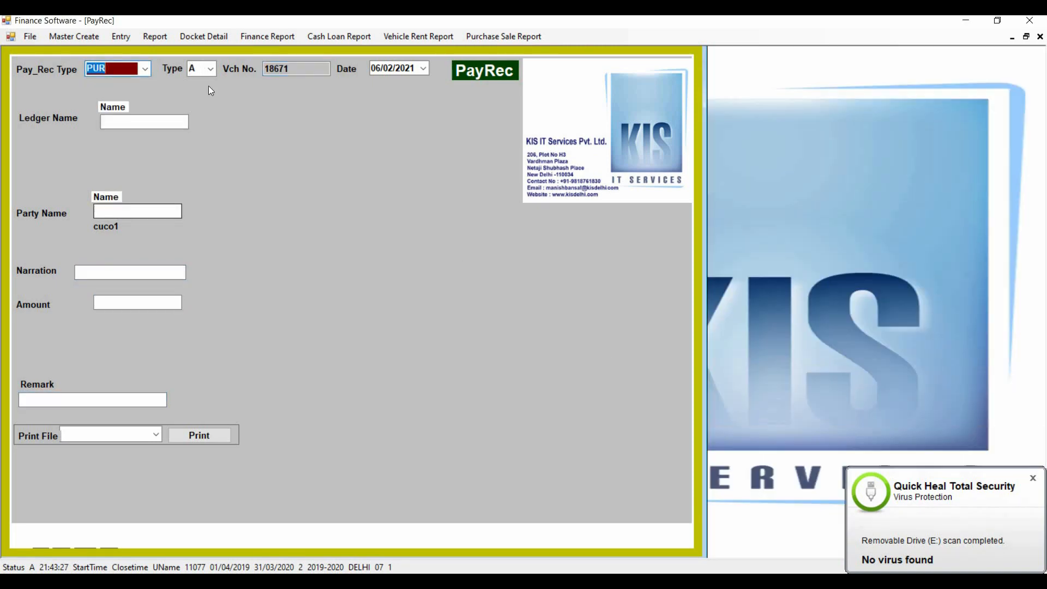
left_click(1039, 41)
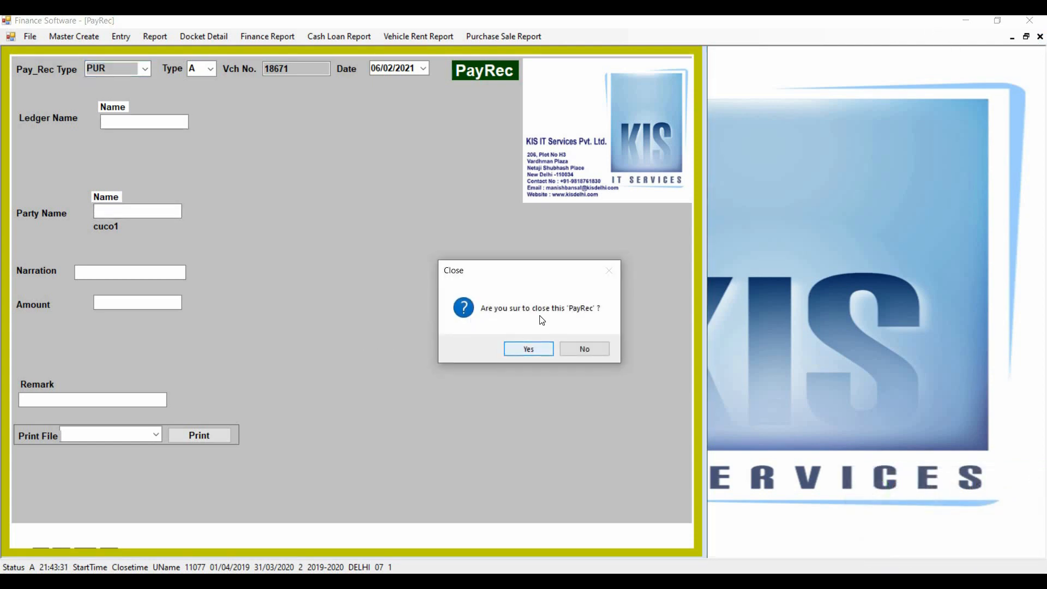
left_click(512, 347)
Look up demo in the purchase sale ledger, view the mdemo vehicle's entries and close the ledger.
left_click(489, 41)
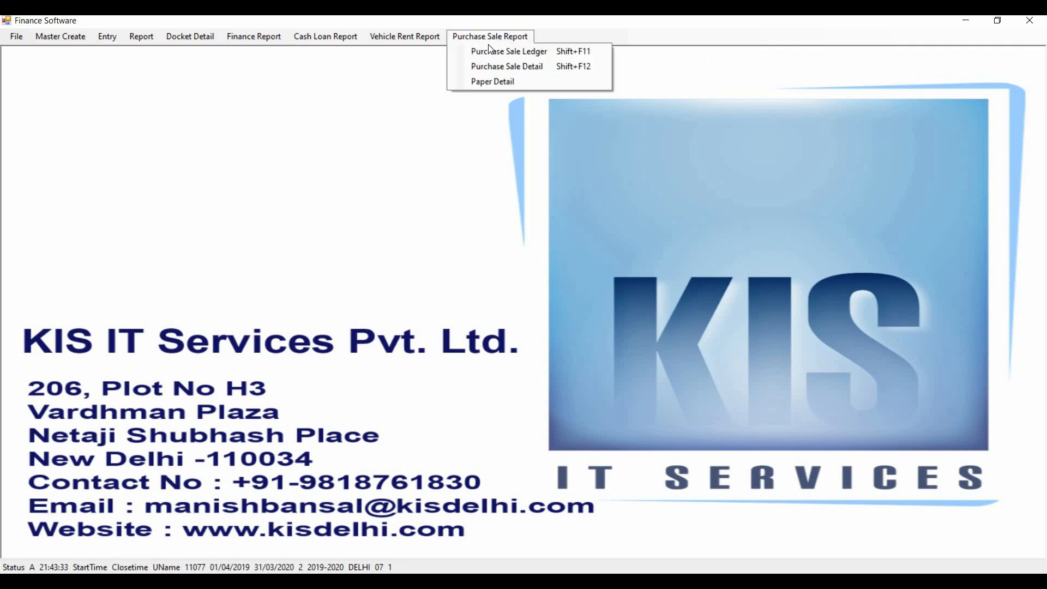
left_click(489, 48)
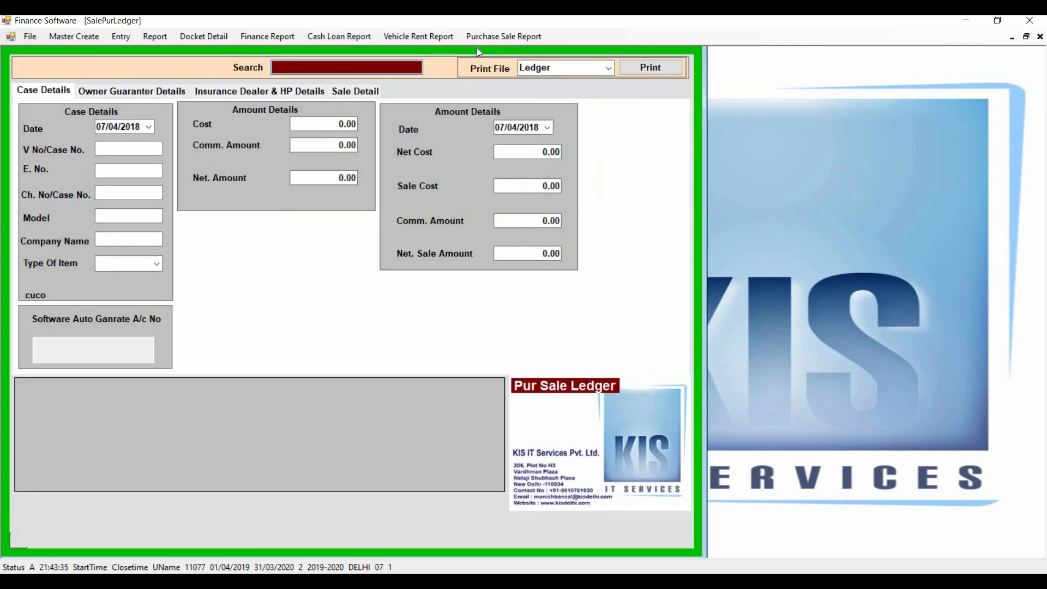
key("Return")
key("Return")
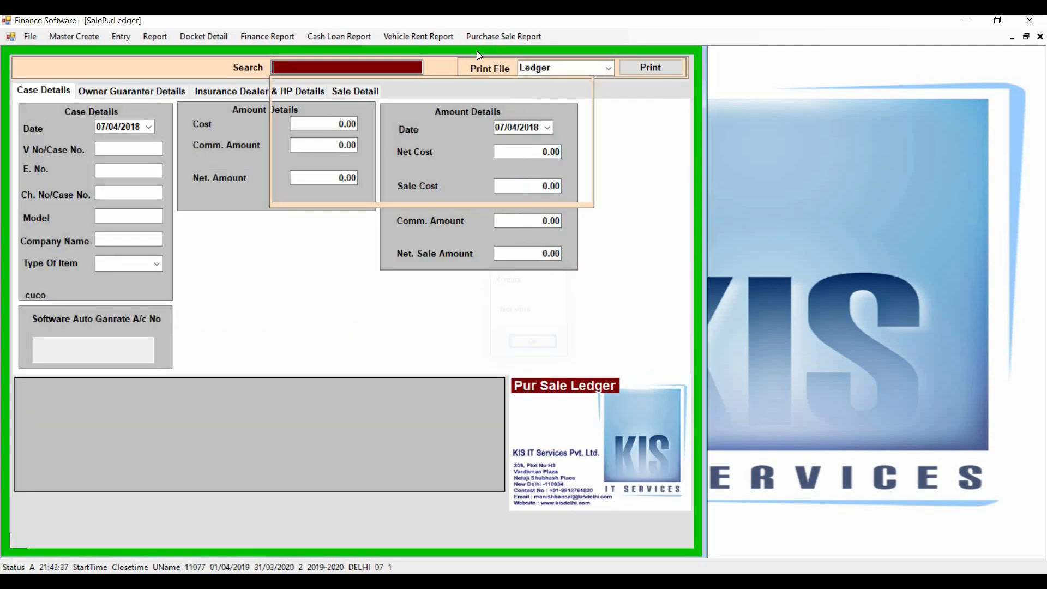
type("demo")
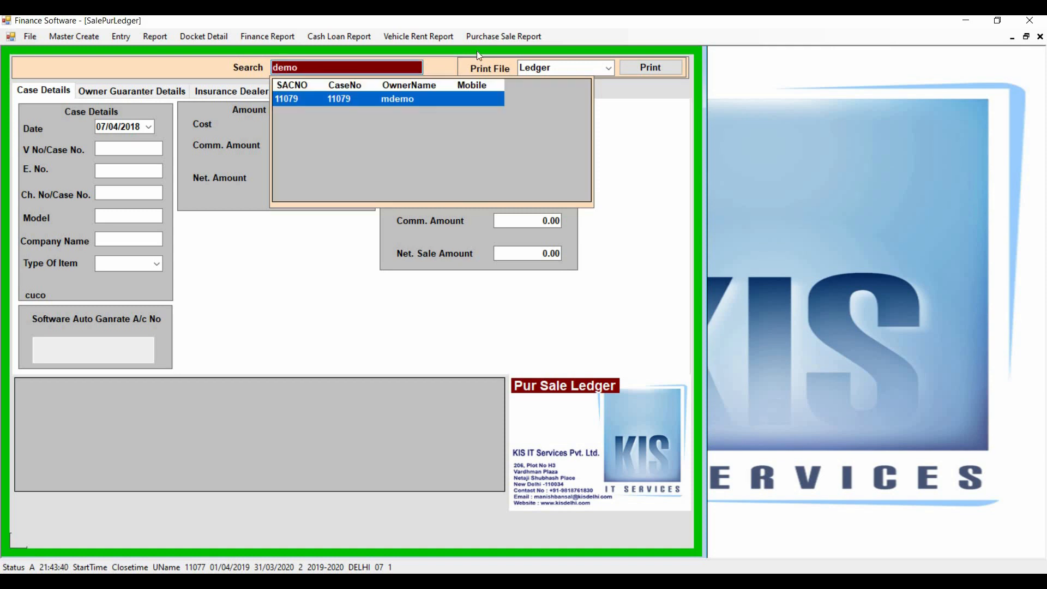
key("Return")
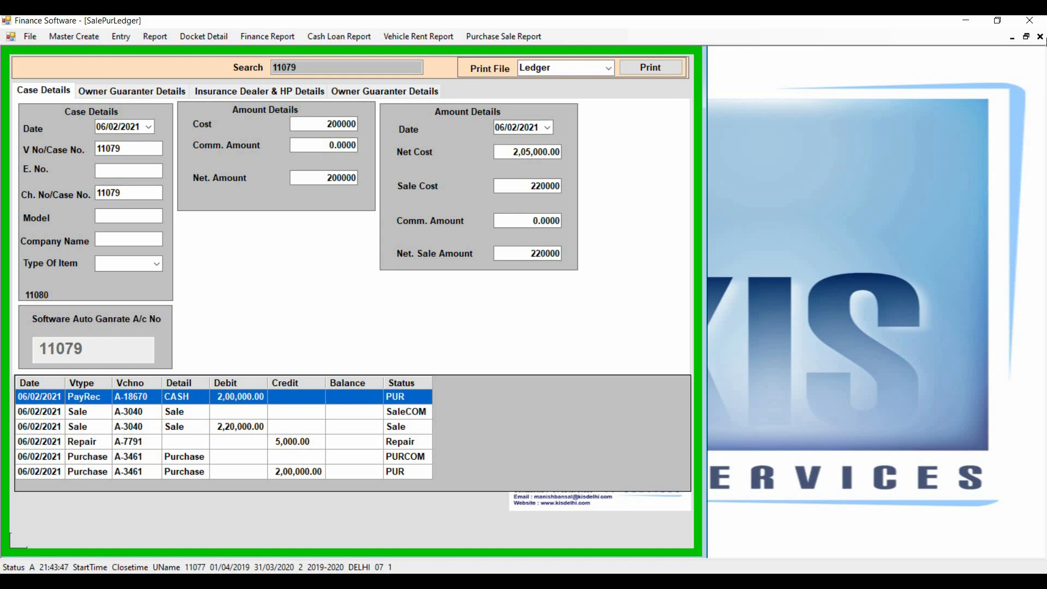
left_click(1039, 36)
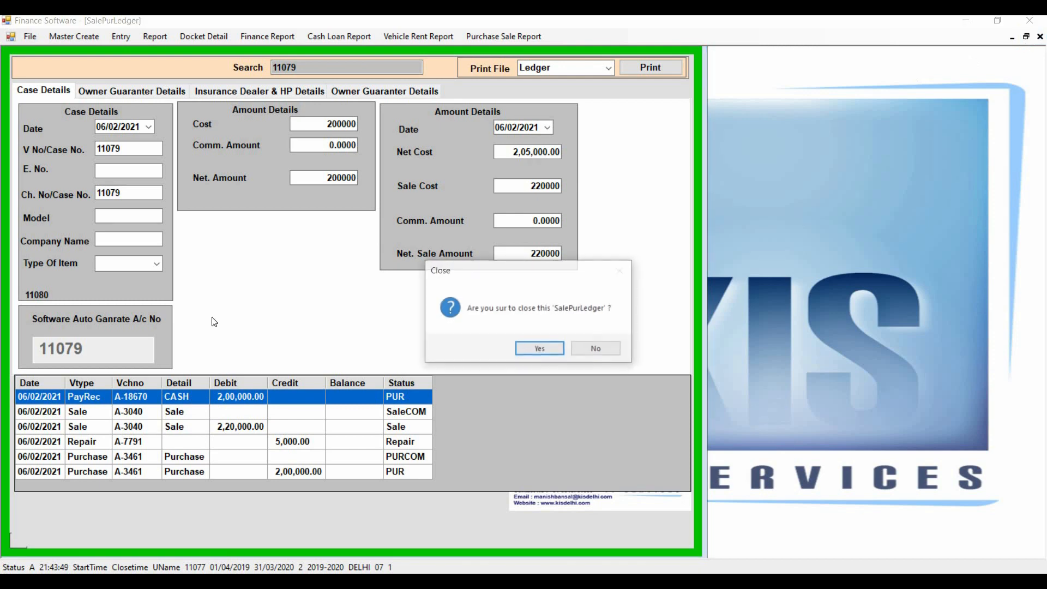
left_click(521, 351)
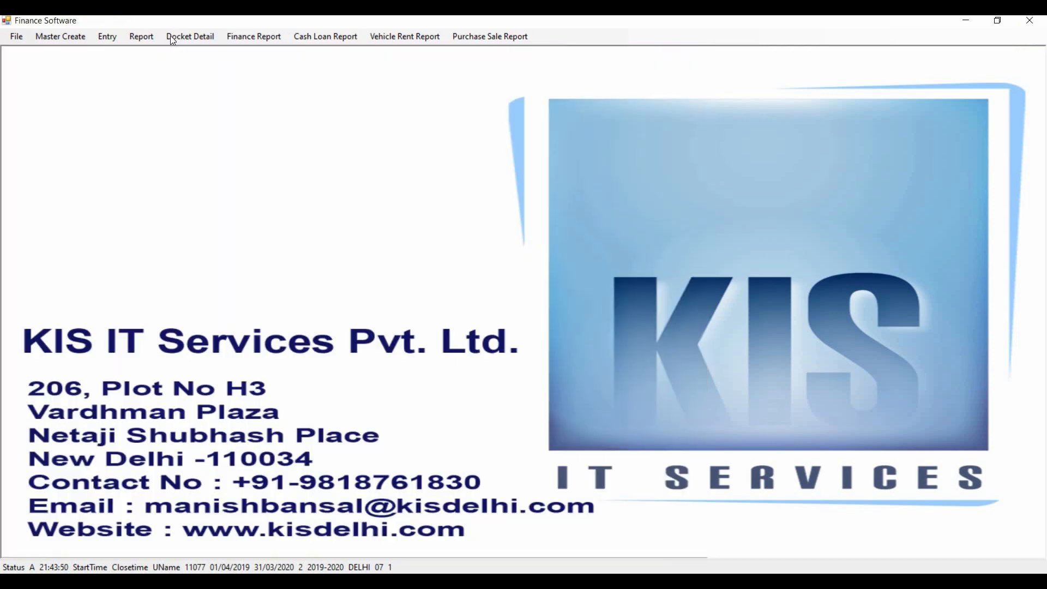
Open a new vehicle purchase and sale payment entry, view the available Pay_Rec types and close the form.
left_click(107, 36)
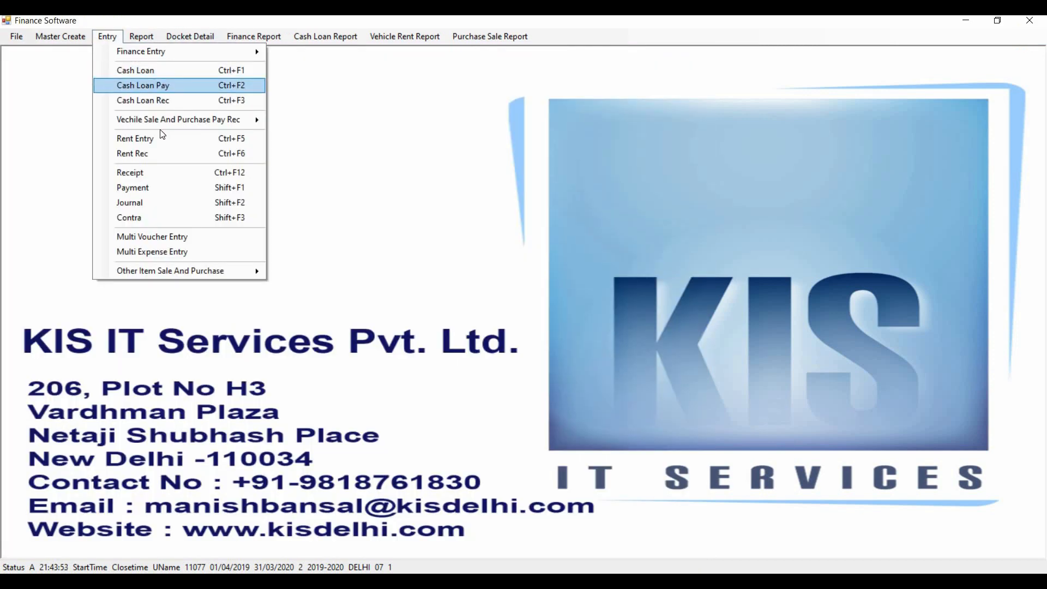
mouse_move(254, 120)
left_click(293, 167)
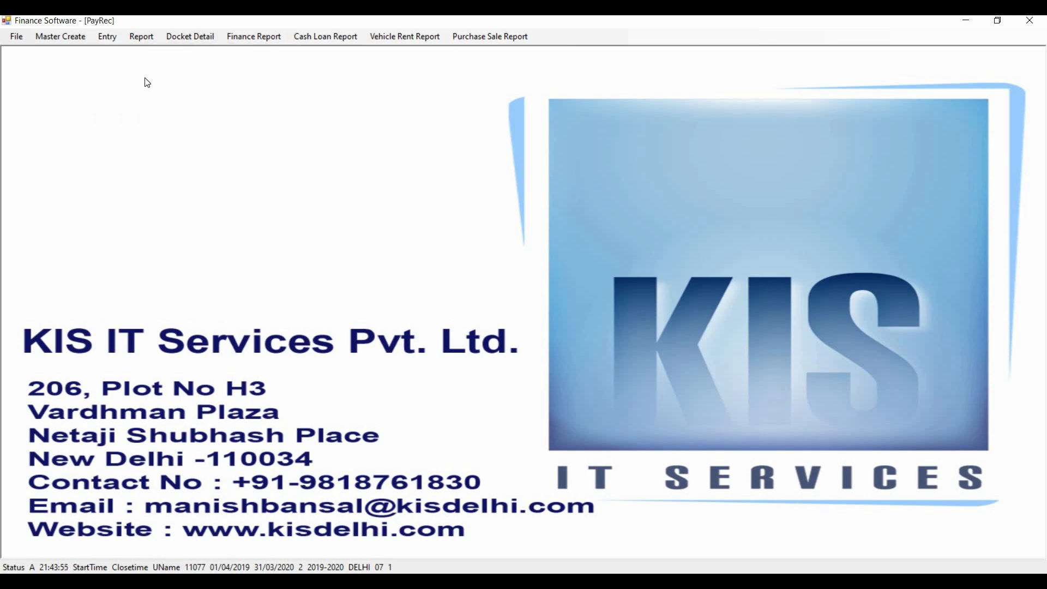
left_click(144, 70)
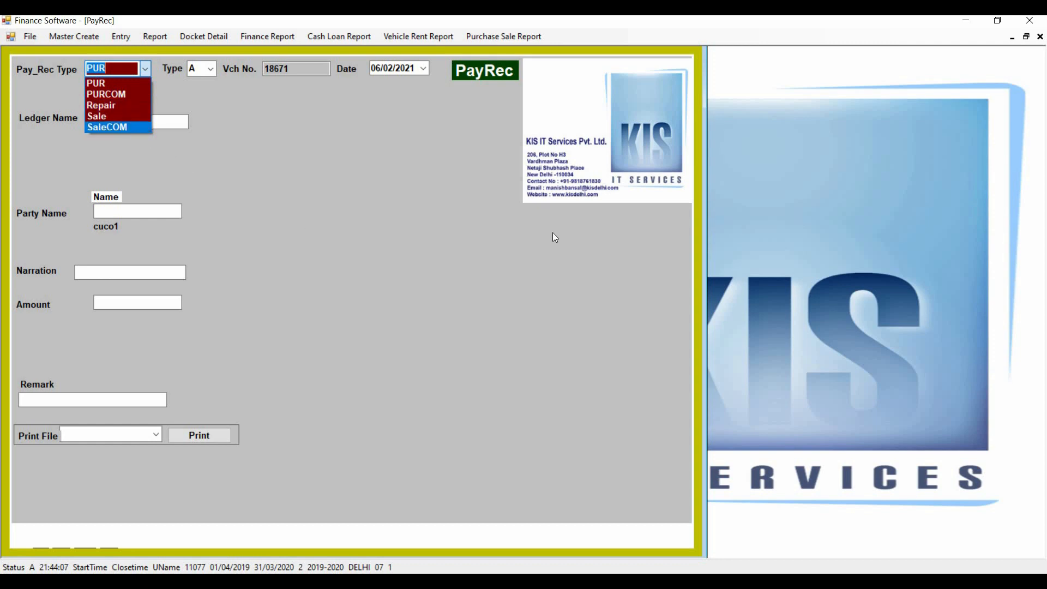
left_click(1040, 37)
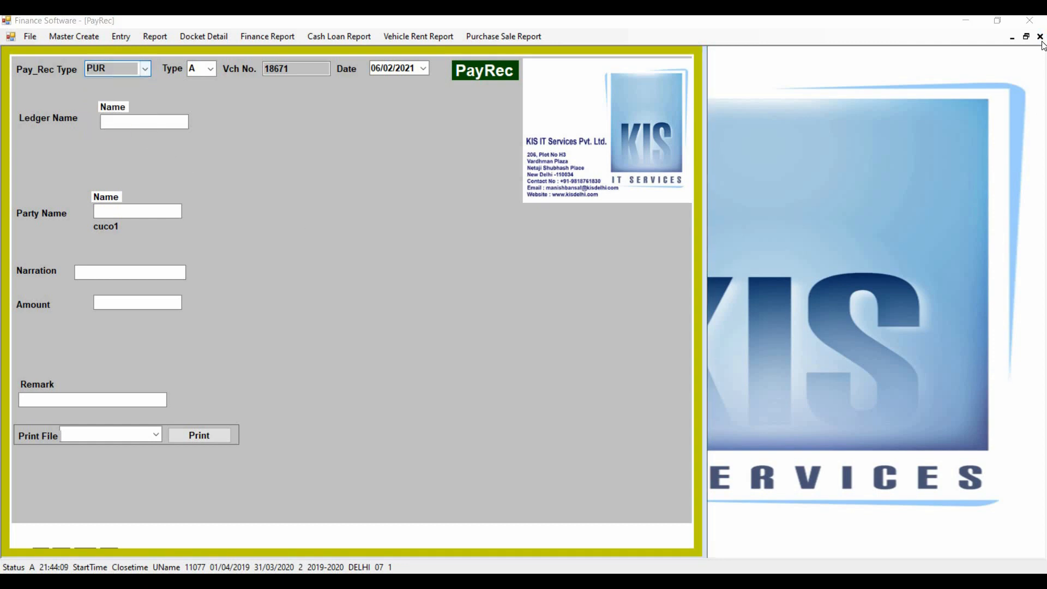
left_click(536, 350)
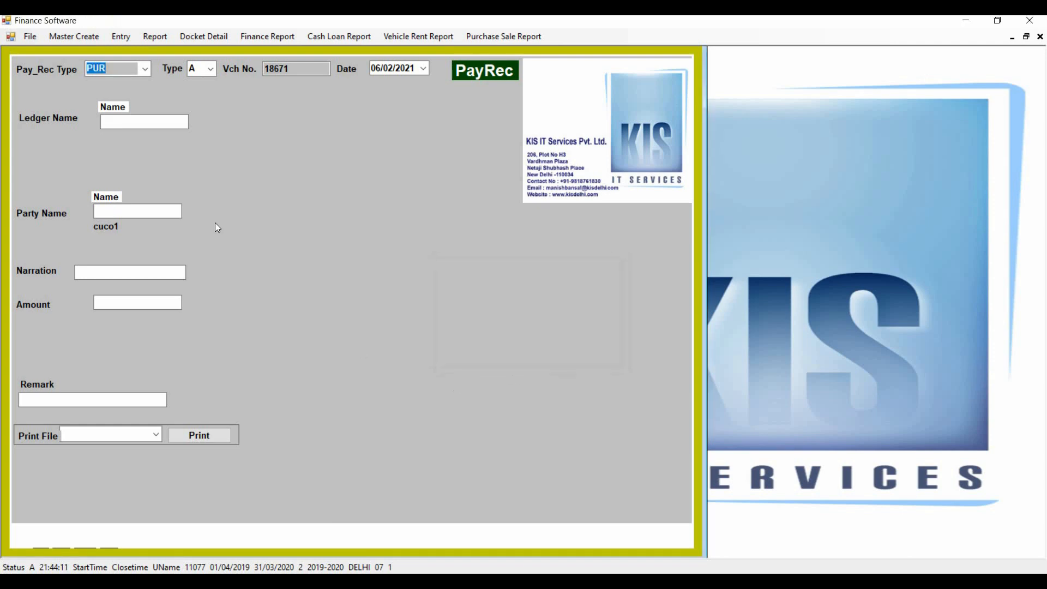
left_click(106, 36)
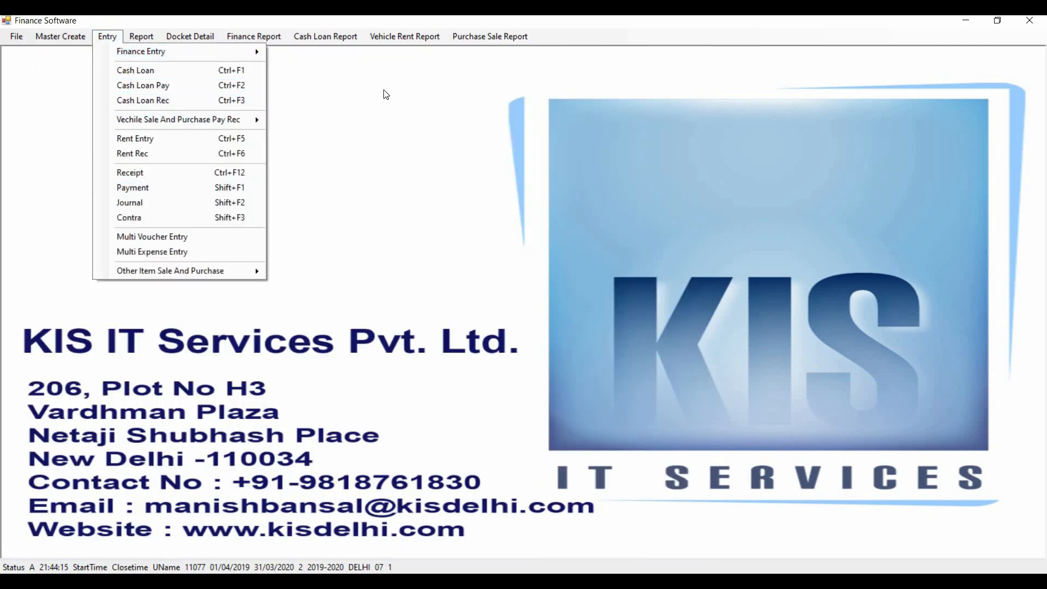
left_click(492, 41)
left_click(493, 40)
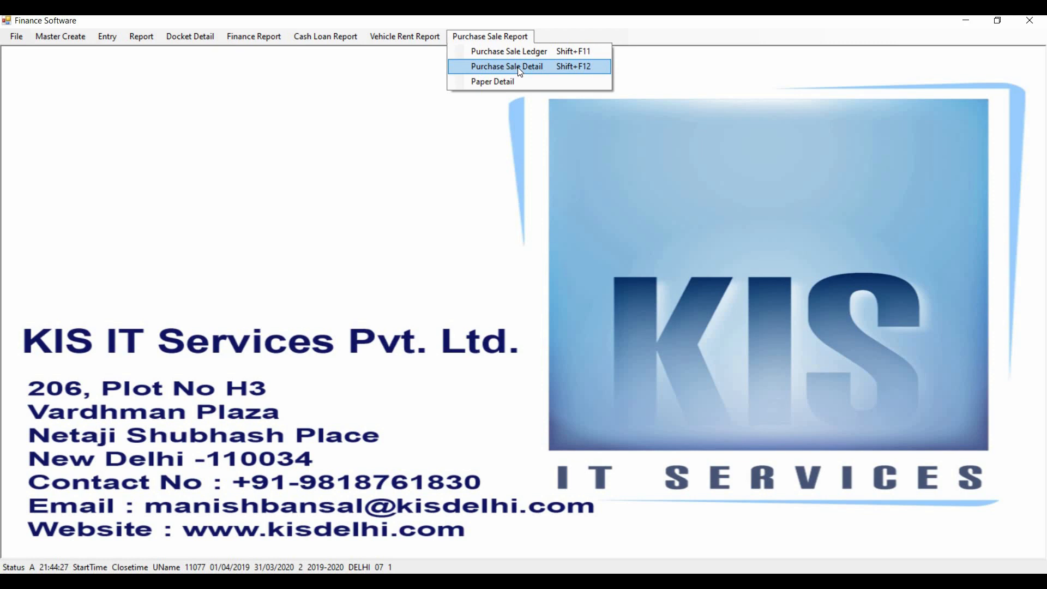
Open the DayBook report, keeping type Single and the end date 06/02/2021.
mouse_move(144, 39)
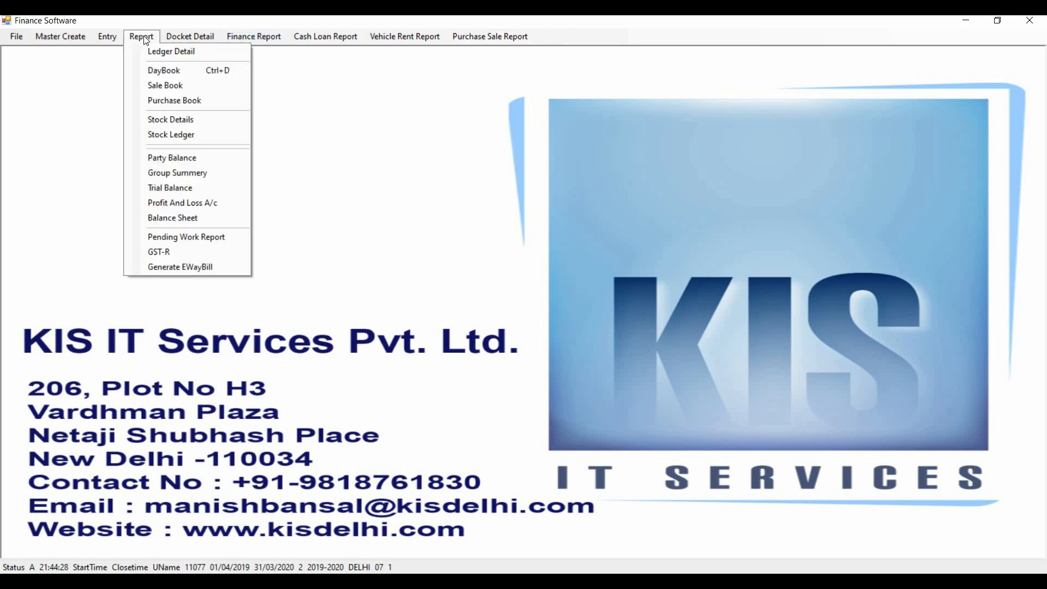
left_click(161, 71)
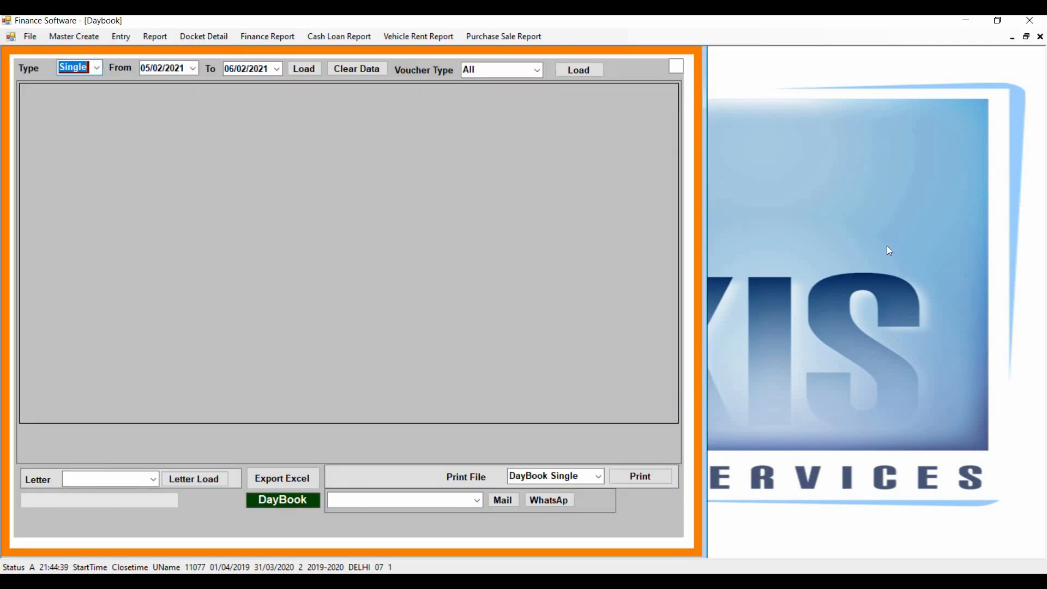
key("Return")
key("Return")
key("Return")
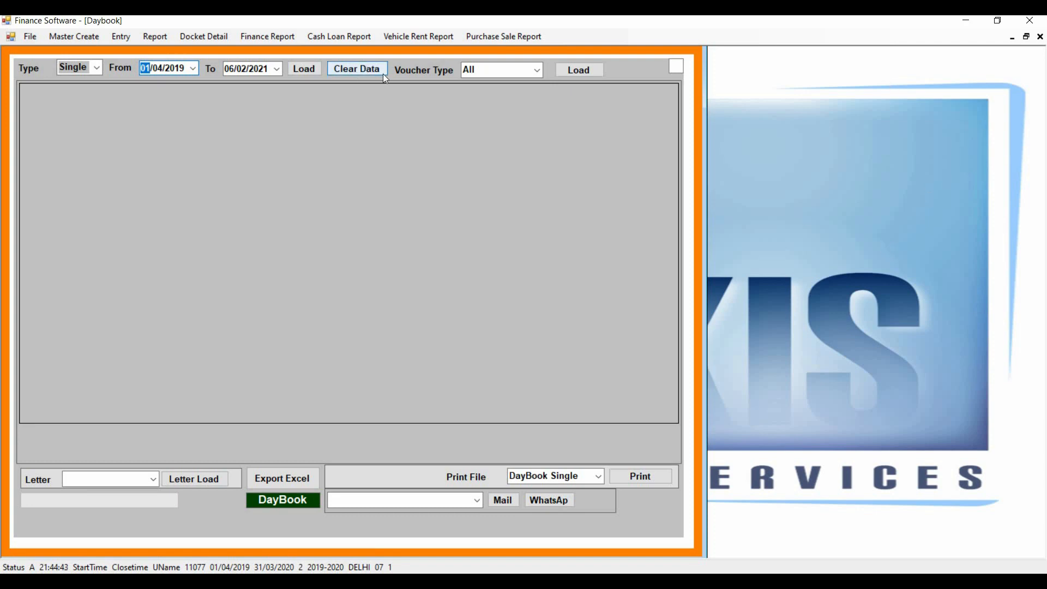
Set the daybook's From date to 31/01/2021, load its entries and select the Purchase entry dated 06/02/2021.
left_click(191, 70)
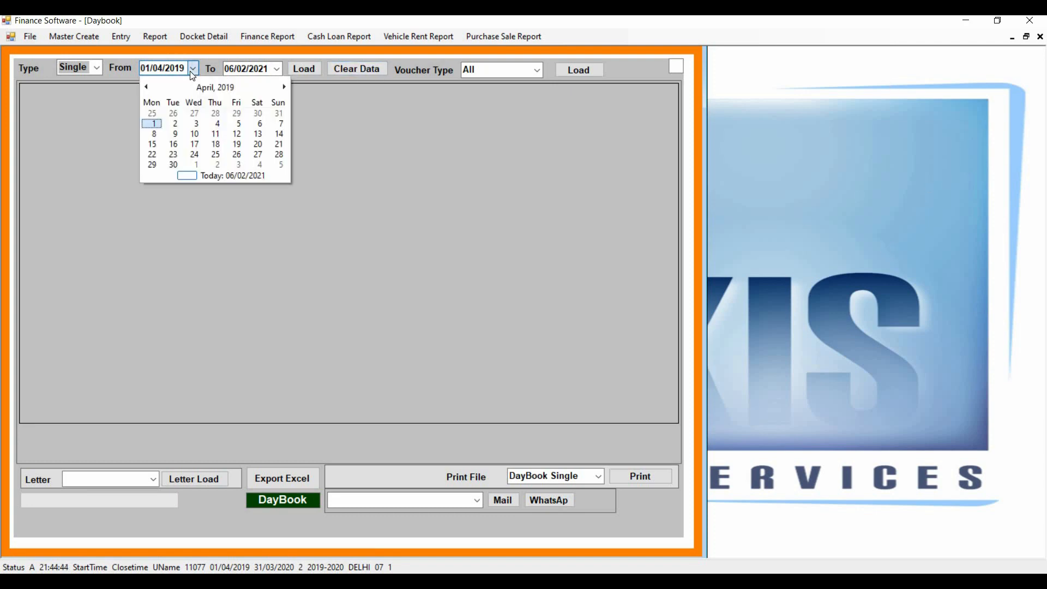
left_click(227, 87)
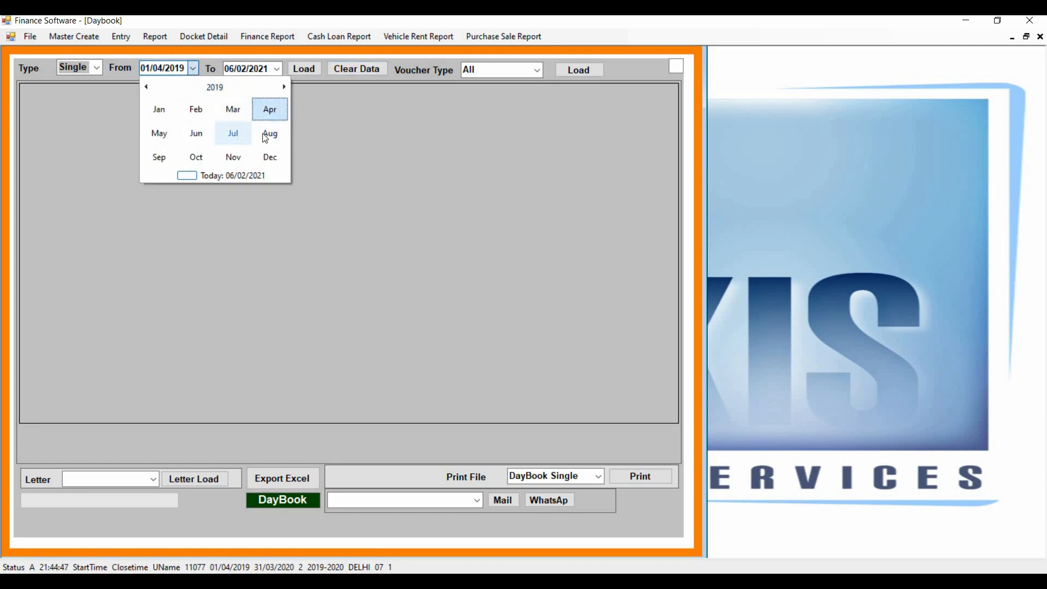
left_click(306, 68)
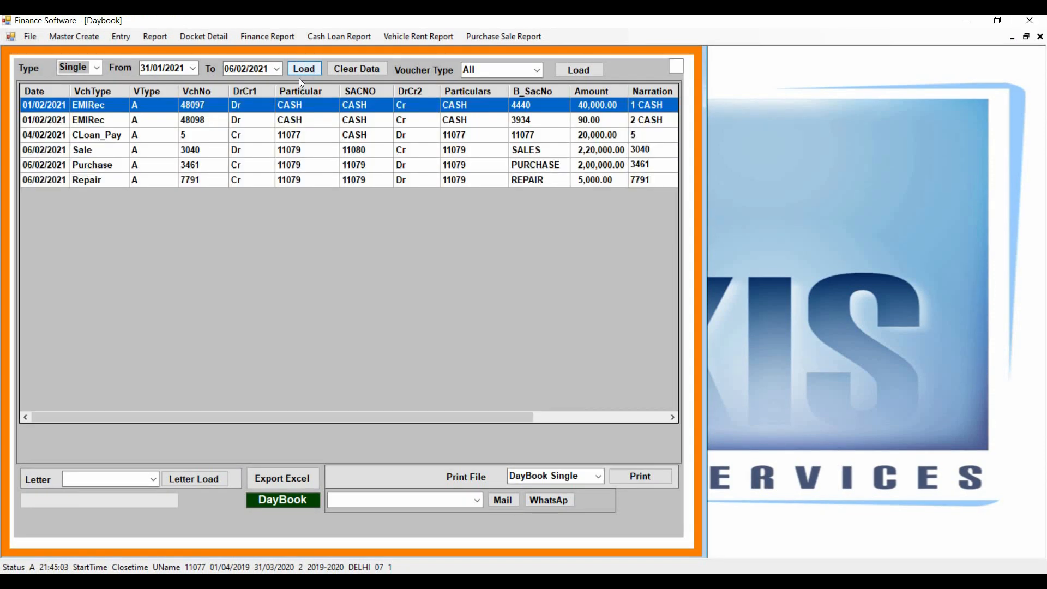
left_click(114, 168)
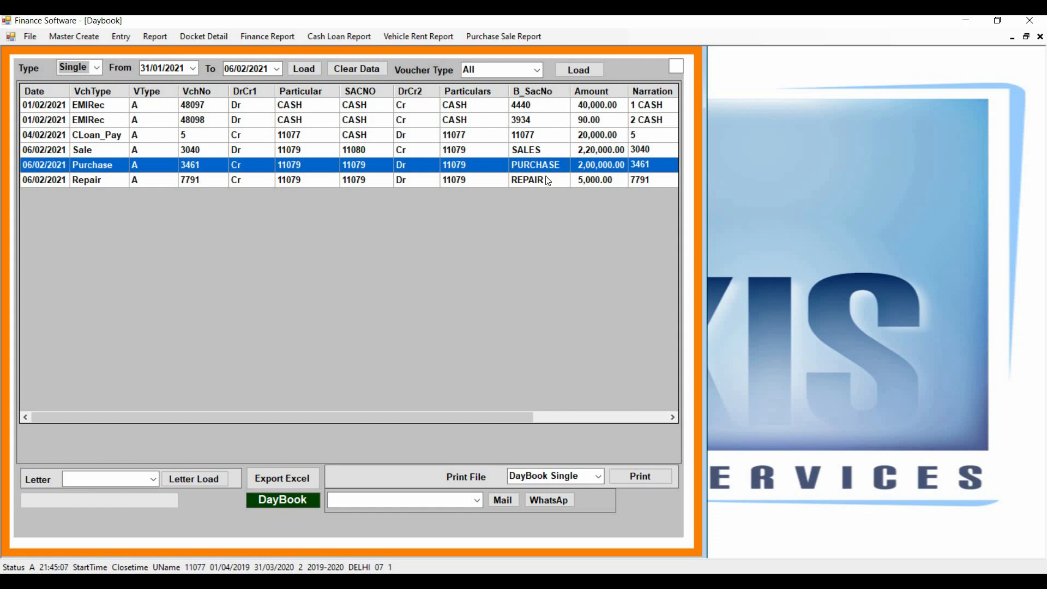